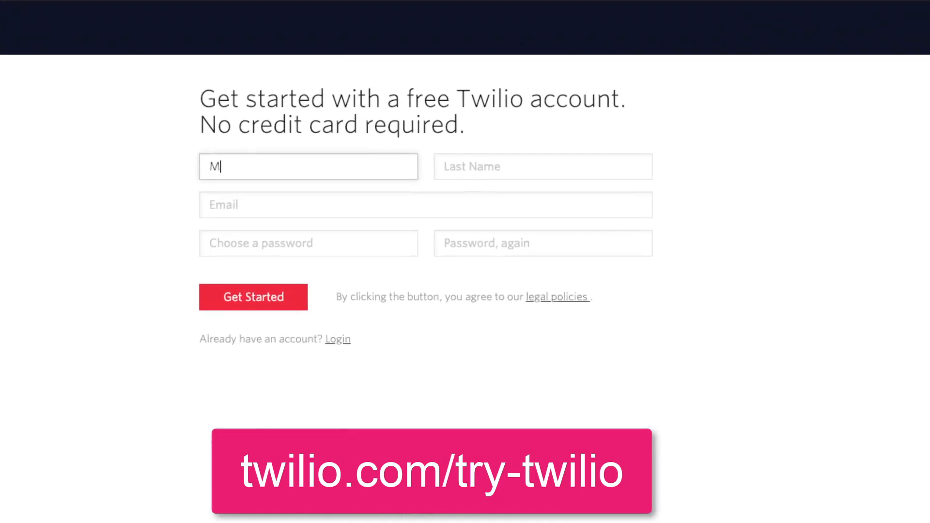
- Enter the last name and the account e-mail address in the Twilio sign-up form
key("Tab")
type("Wade")
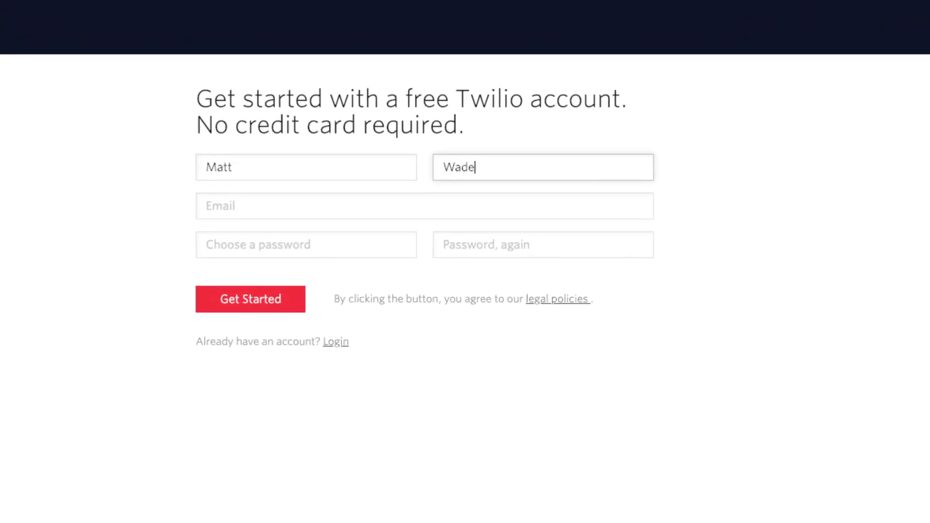
key("Tab")
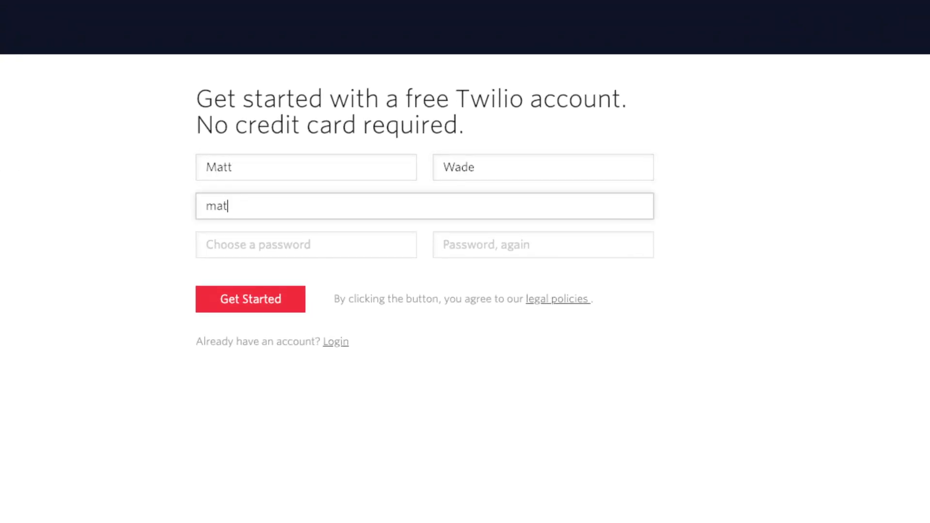
key("Tab")
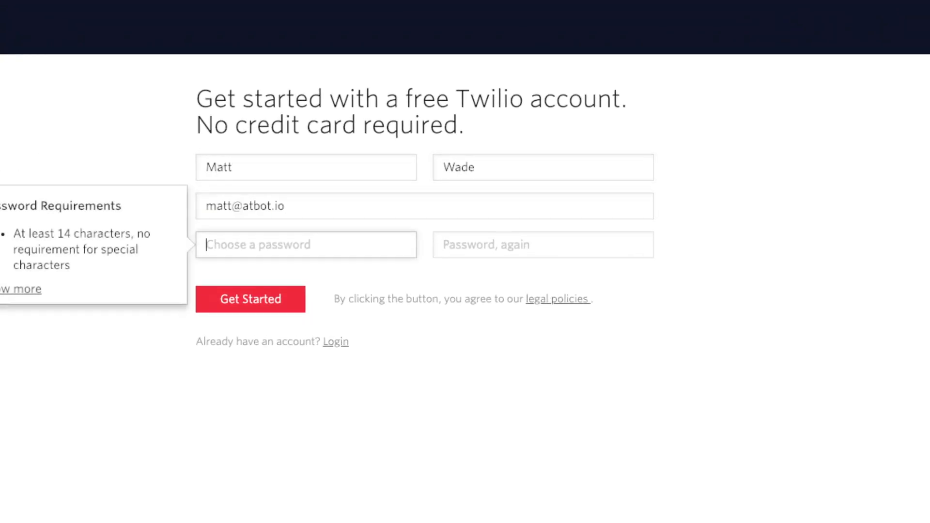
- Paste the copied password into both password fields and submit the sign-up form
right_click(263, 256)
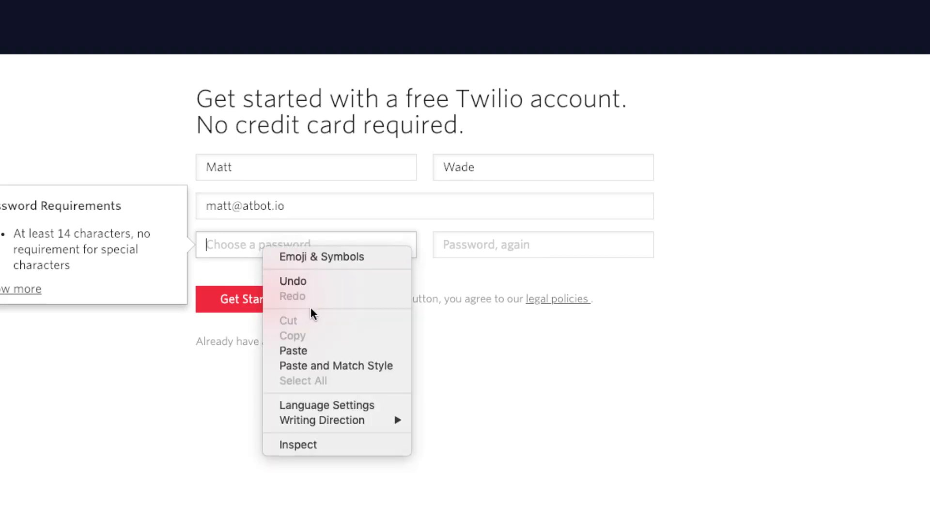
left_click(291, 351)
right_click(472, 247)
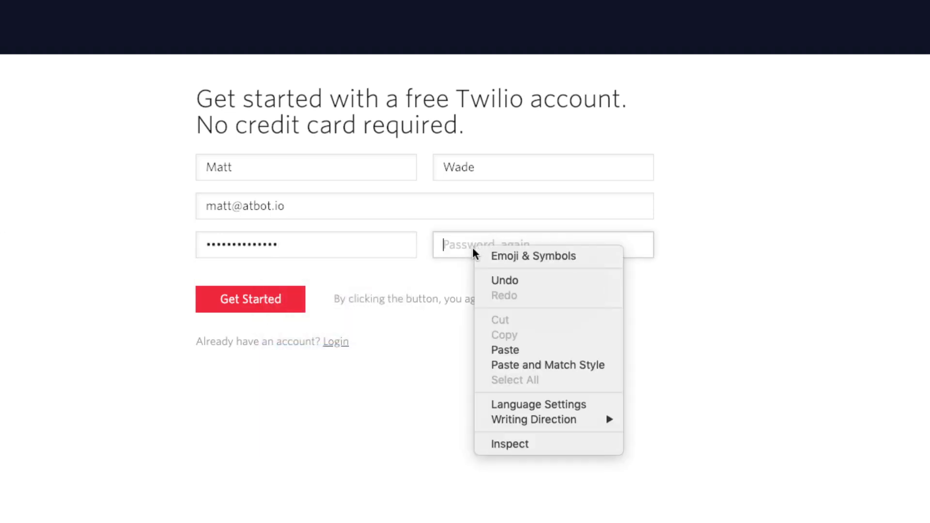
left_click(515, 348)
left_click(258, 310)
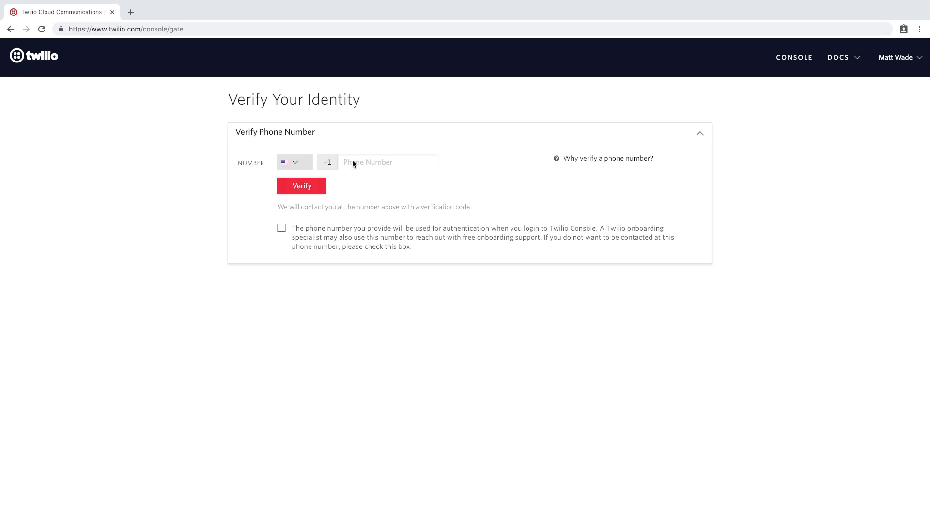
- Enter the account's phone number and request a verification code
left_click(365, 163)
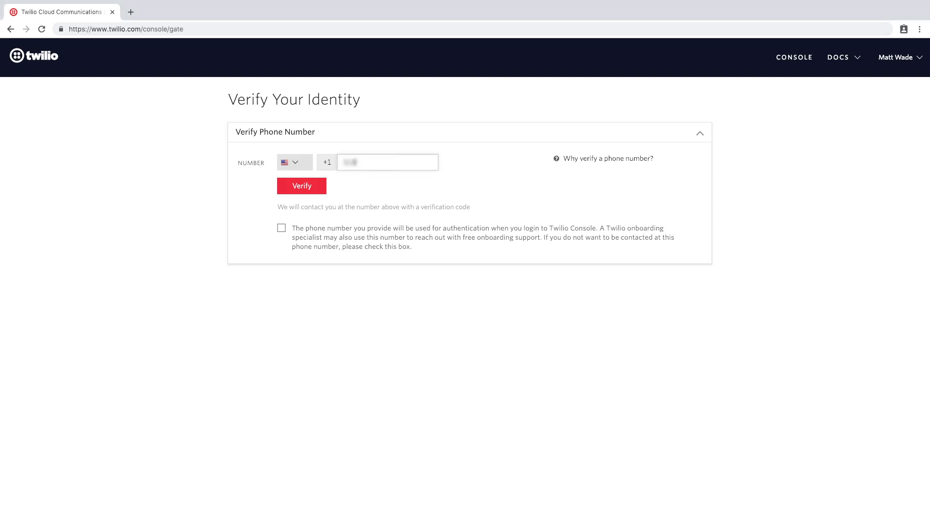
left_click(306, 190)
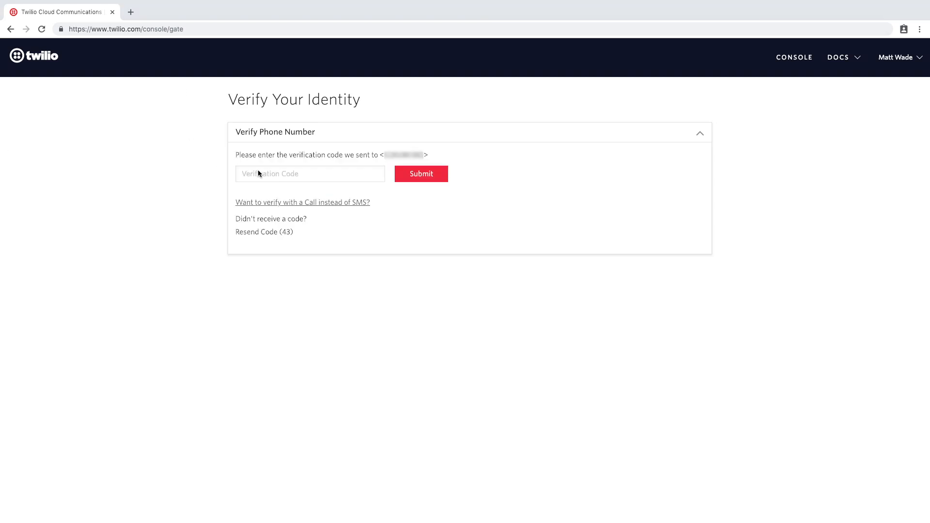
- Enter the texted verification code and submit it
left_click(263, 171)
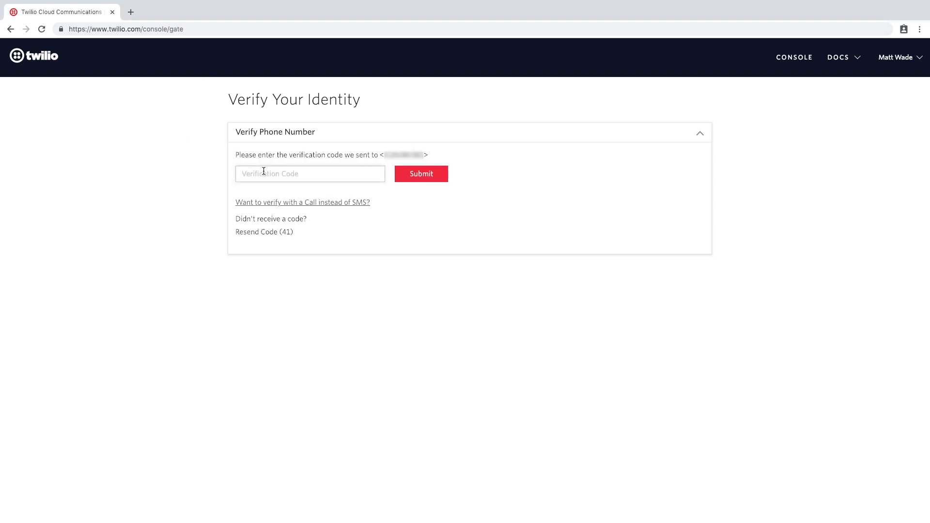
key("Return")
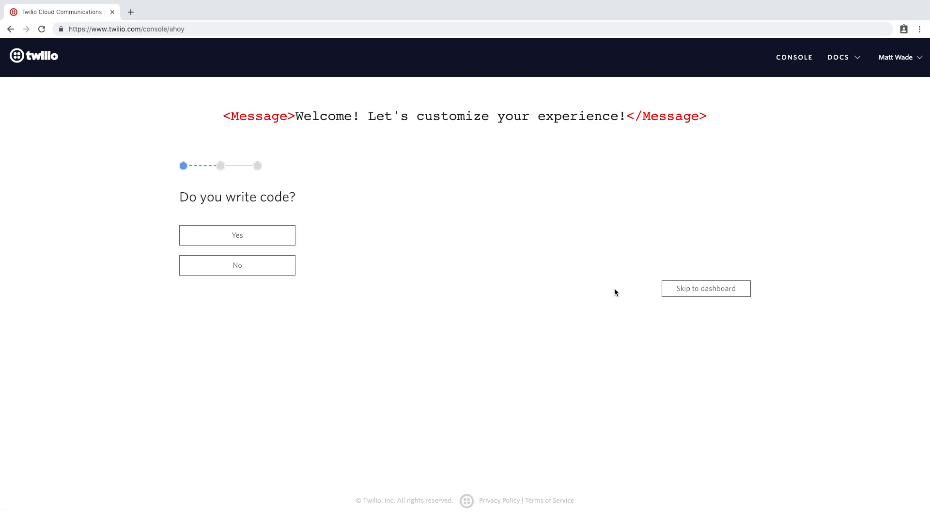
- Skip onboarding to the dashboard, then claim and accept the offered 518-area-code trial number
left_click(679, 289)
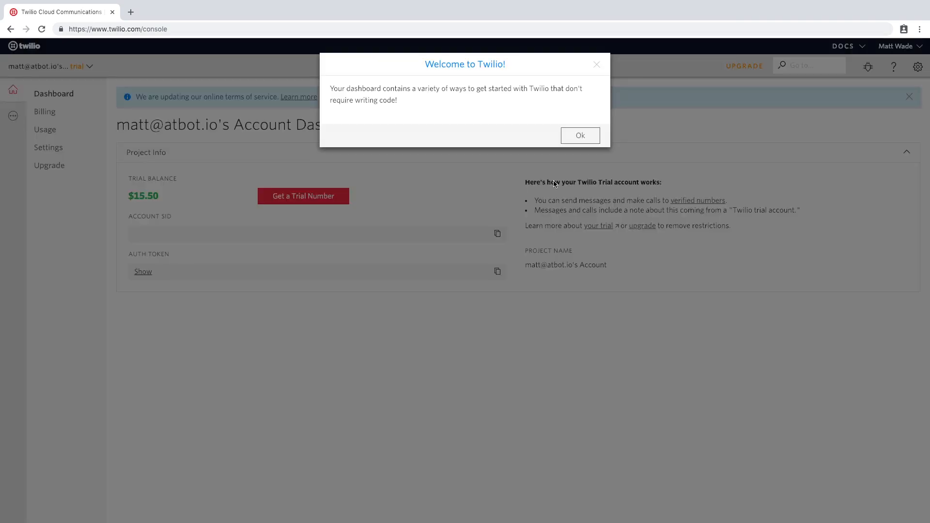
left_click(577, 133)
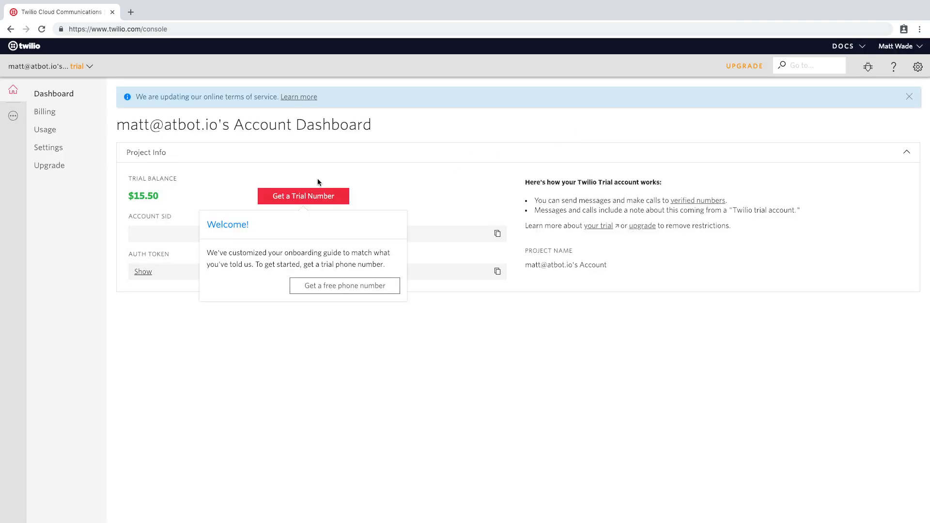
left_click(313, 200)
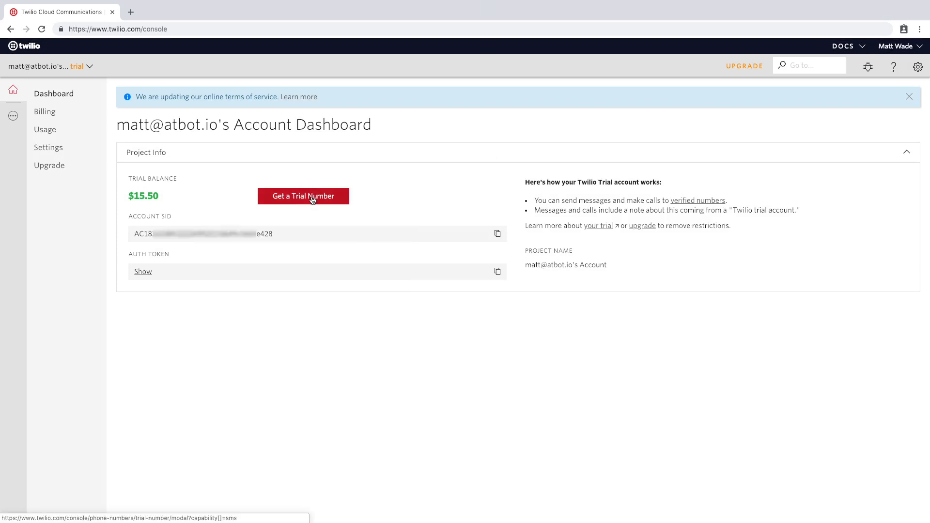
left_click(312, 199)
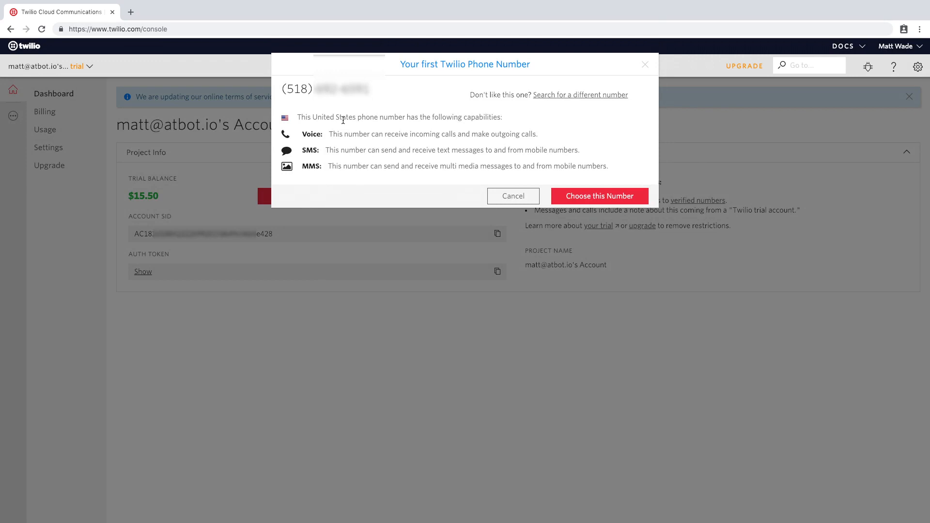
left_click(597, 197)
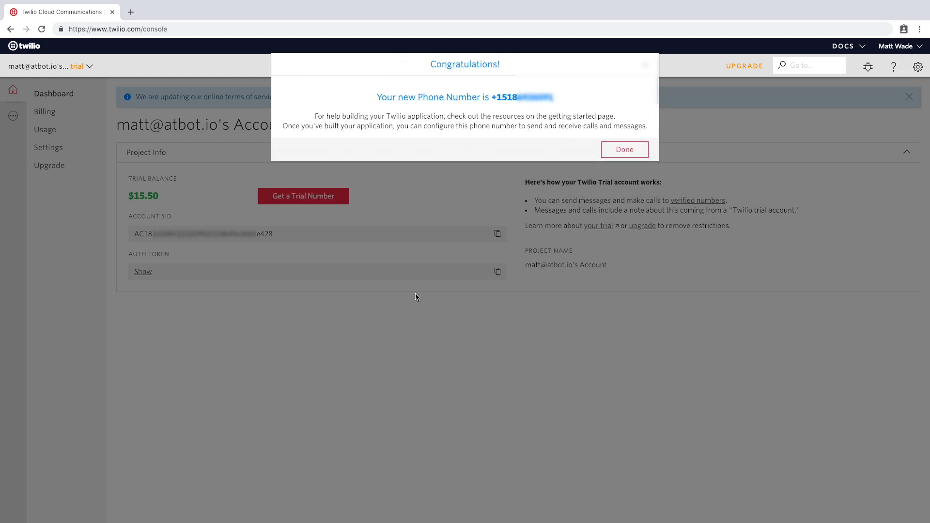
left_click(625, 149)
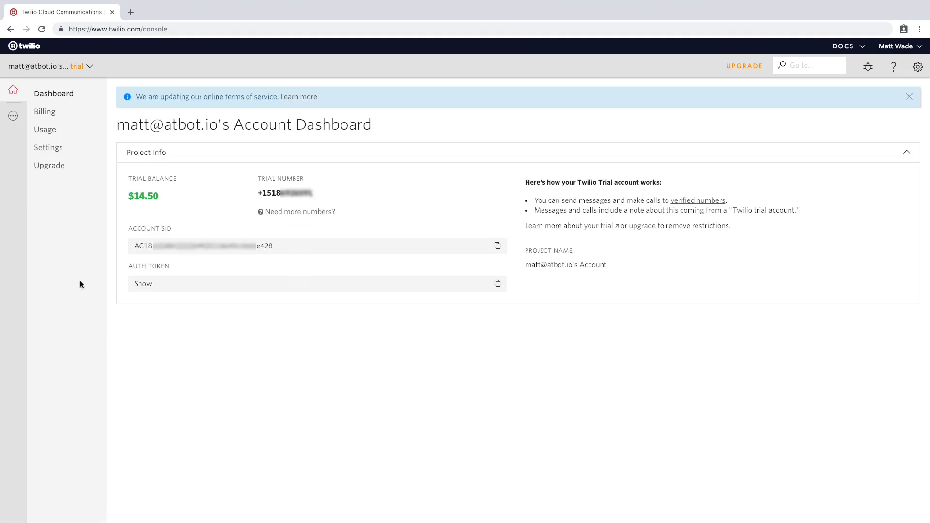
- Go to Programmable SMS > Tools > TwiML Apps and start a new TwiML App
left_click(13, 116)
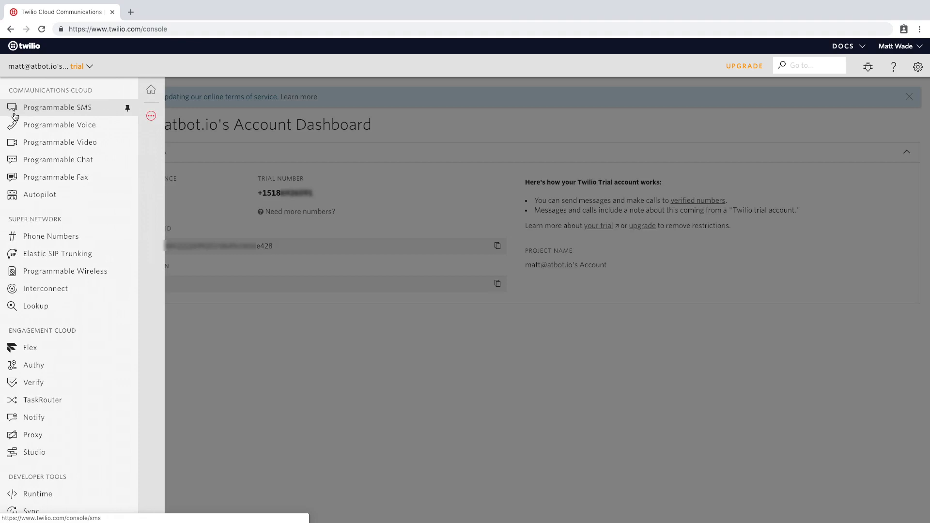
left_click(50, 115)
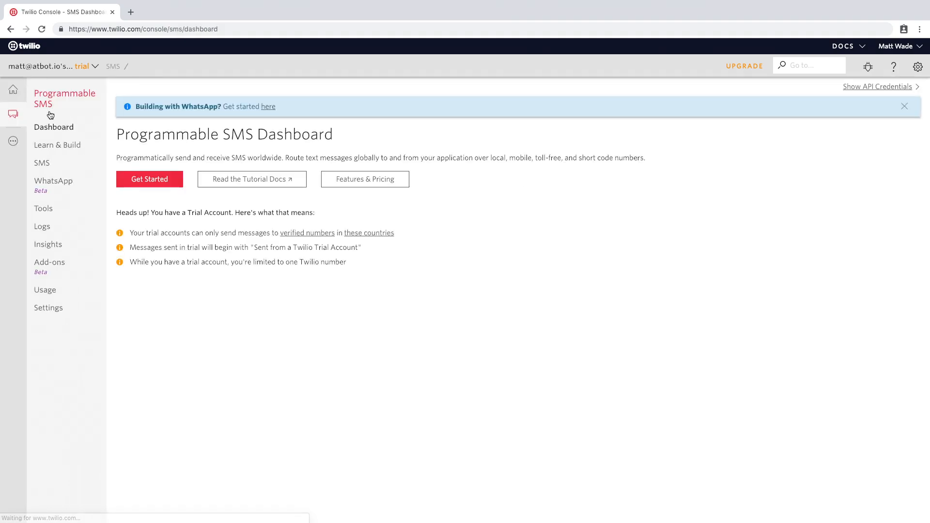
left_click(51, 208)
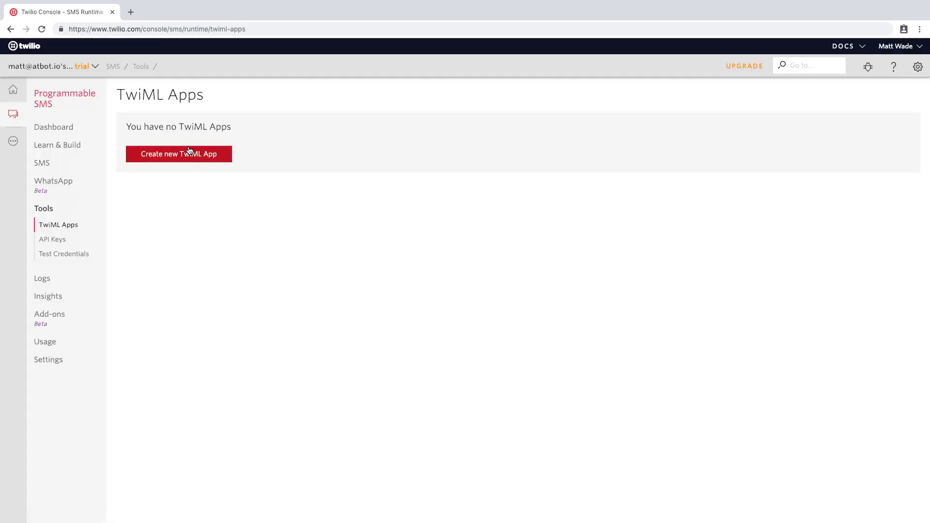
left_click(188, 154)
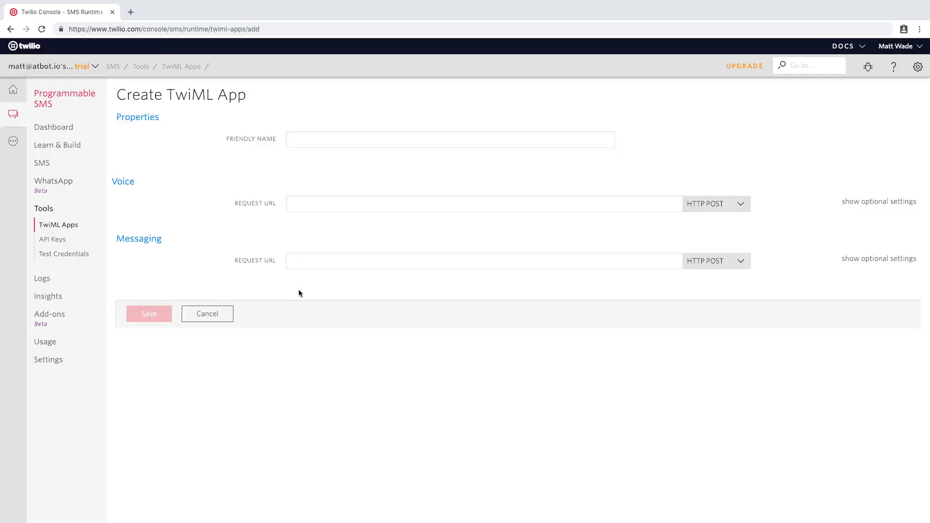
left_click(311, 142)
type("Texty Bot")
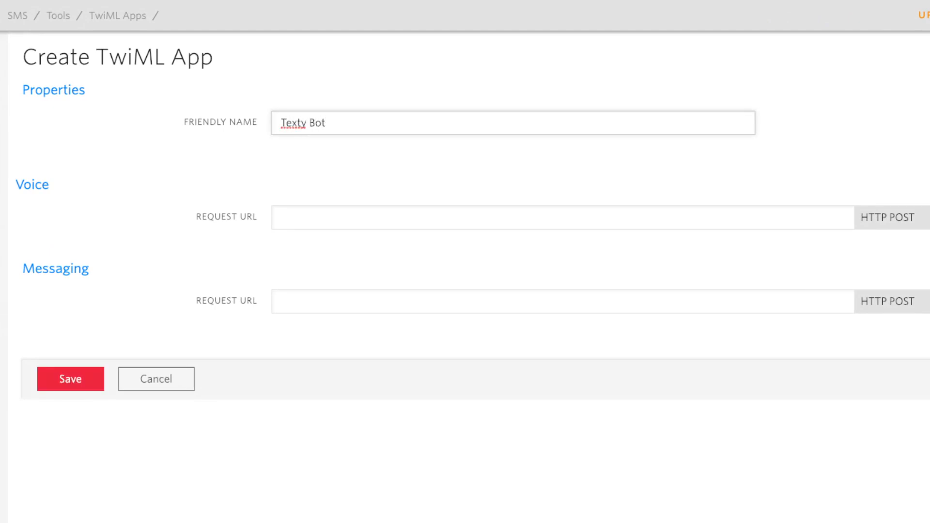
left_click(436, 483)
scroll(326, 316, "down", 1)
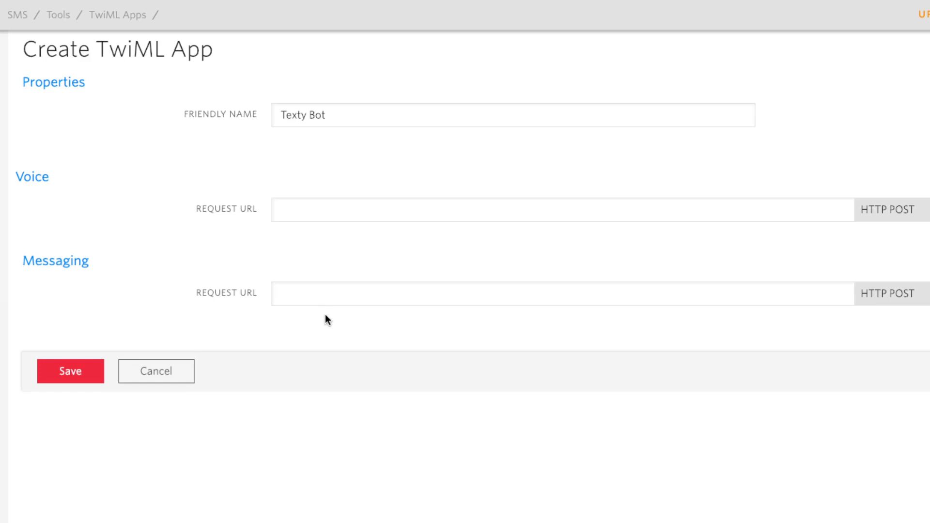
left_click(333, 295)
left_click(333, 294)
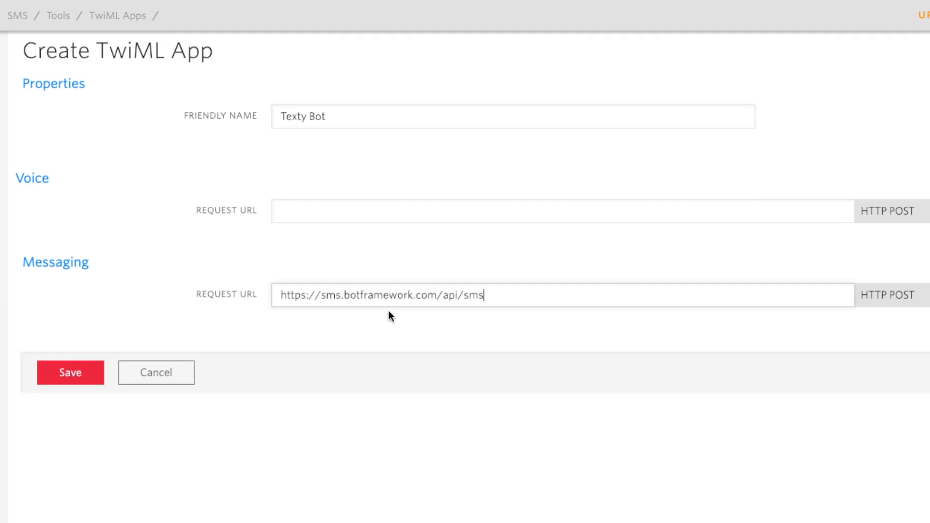
type("https://sms.botframework.com/api/sms")
left_click(394, 356)
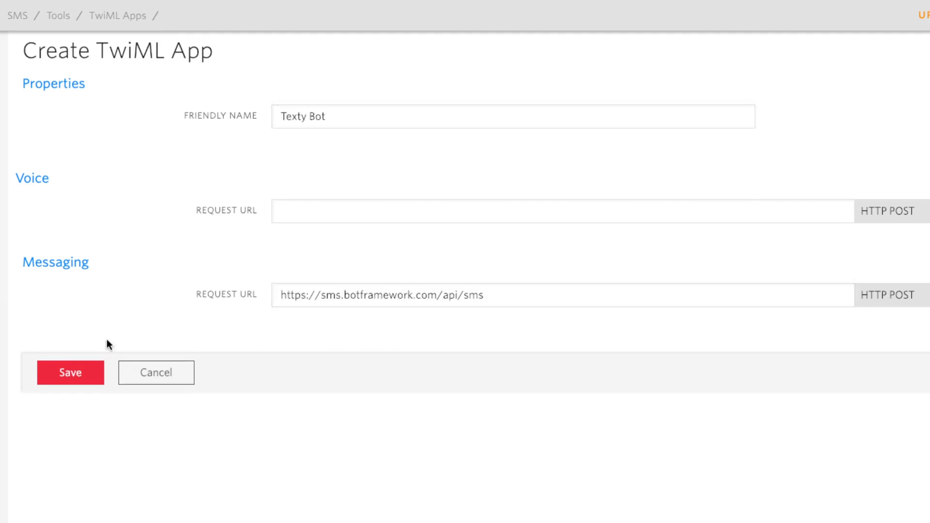
left_click(77, 373)
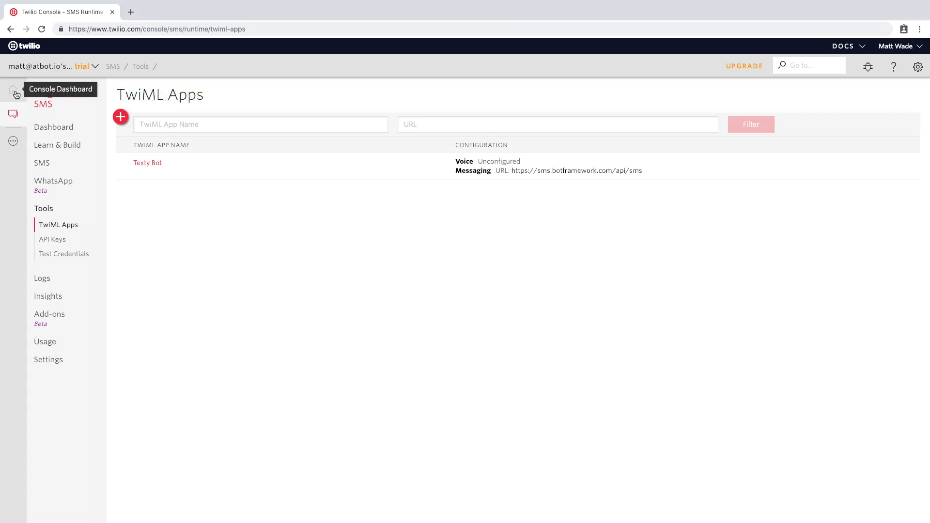
- Navigate via Phone Numbers to the trial number's configuration page
left_click(15, 94)
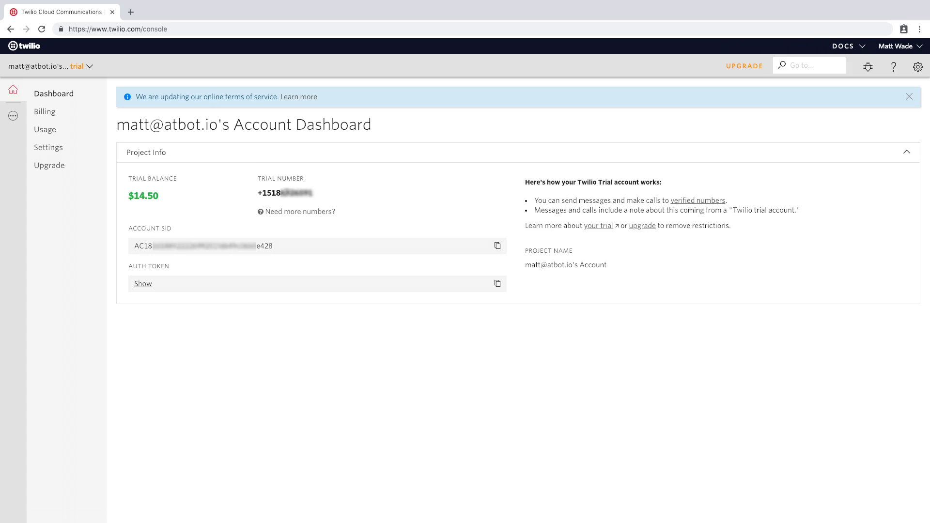
left_click(16, 92)
left_click(14, 117)
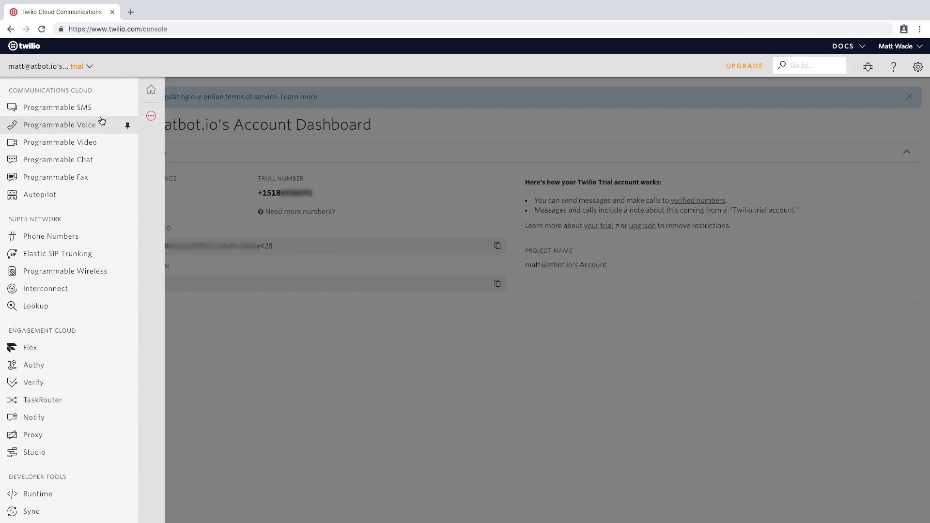
left_click(107, 243)
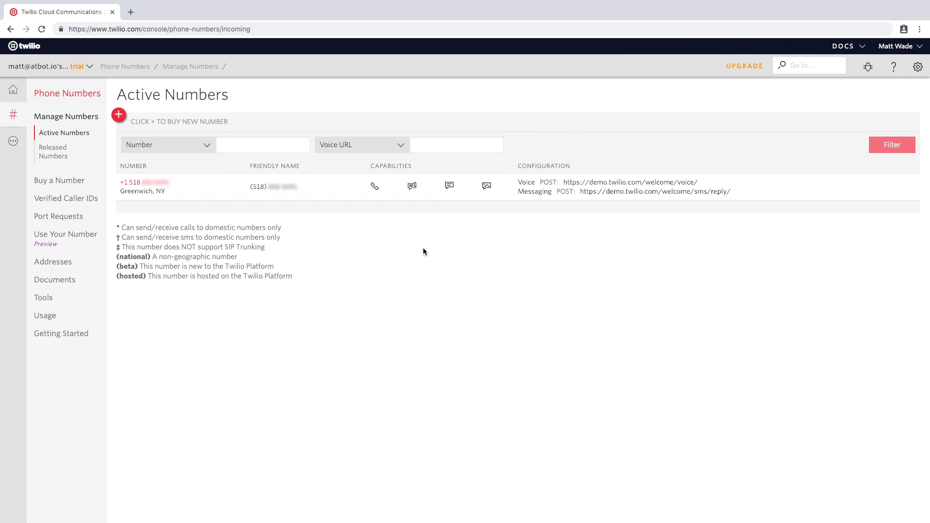
left_click(146, 186)
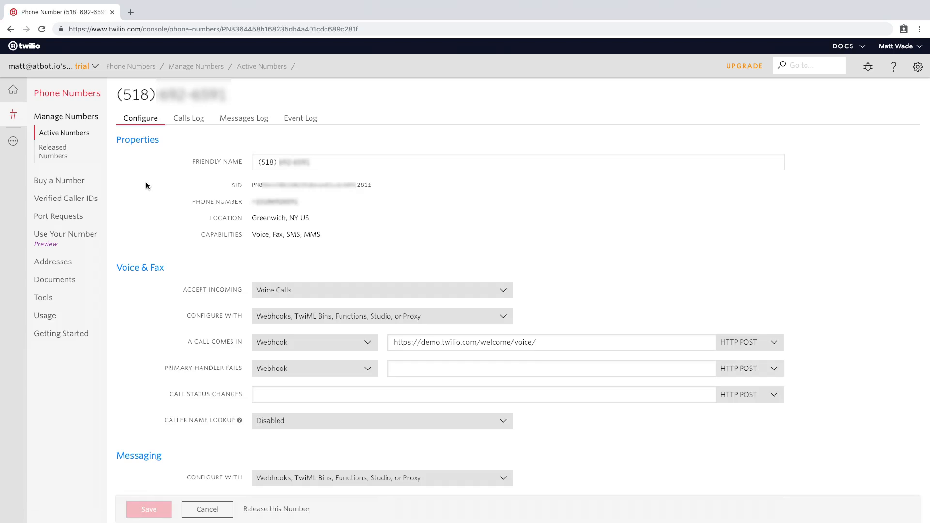
- Set incoming messages to use the Texty Bot TwiML App, save, and return to Active Numbers
scroll(142, 334, "down", 3)
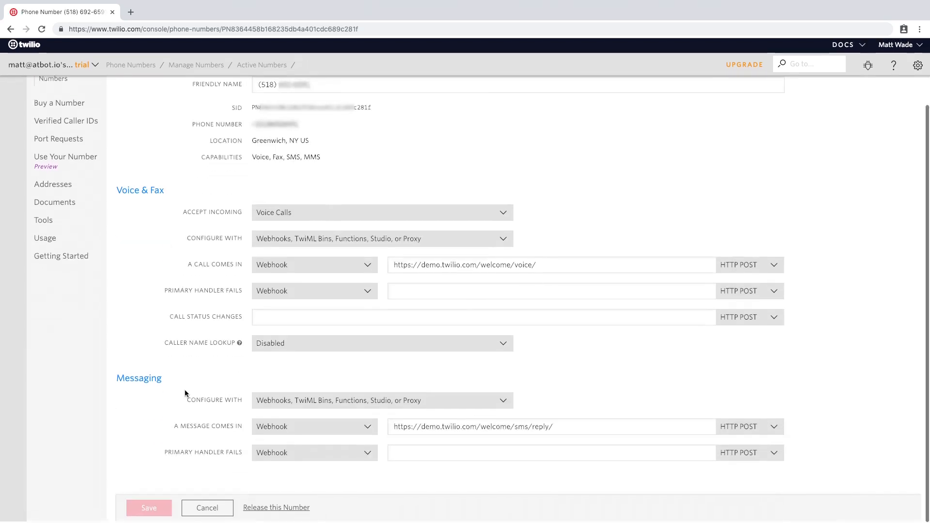
left_click(353, 403)
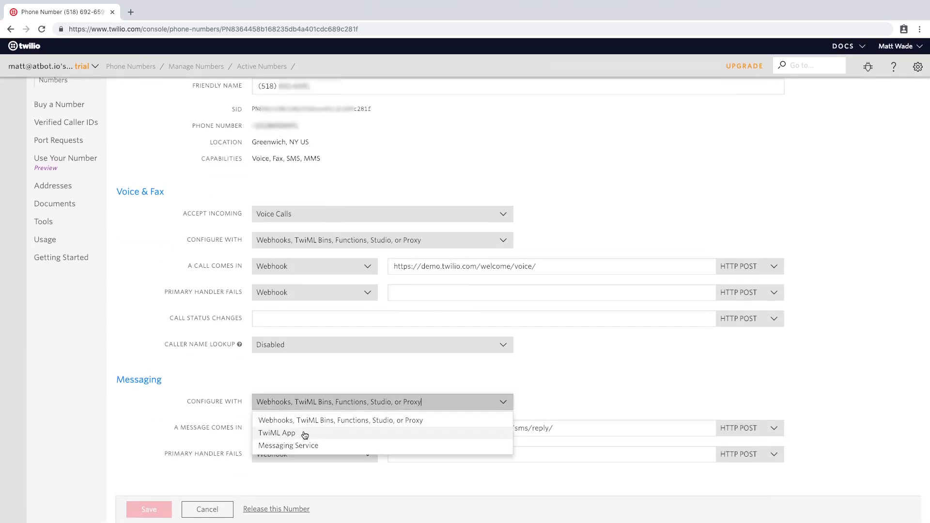
left_click(284, 434)
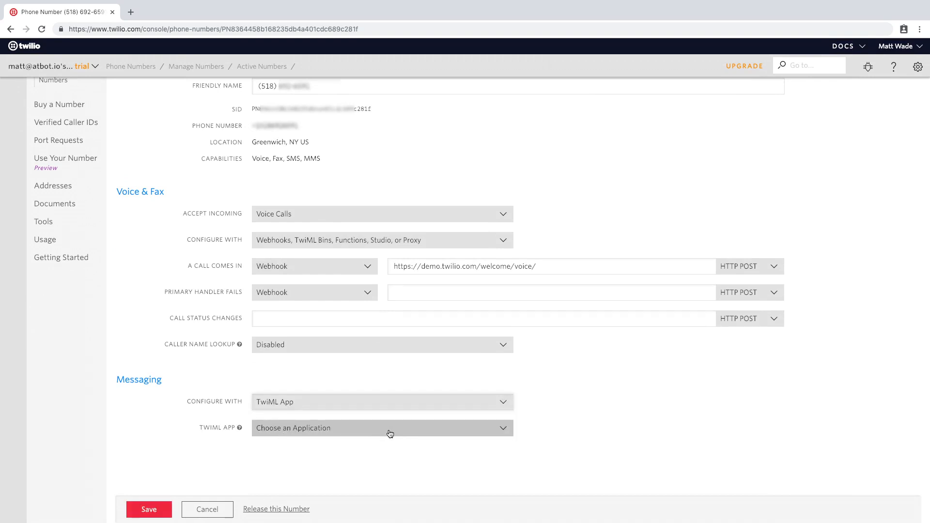
left_click(389, 431)
left_click(274, 447)
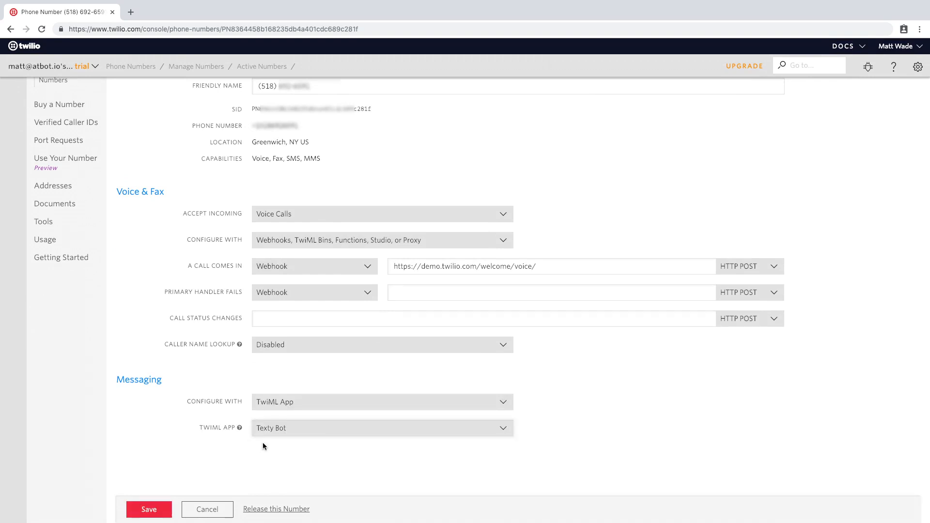
left_click(147, 504)
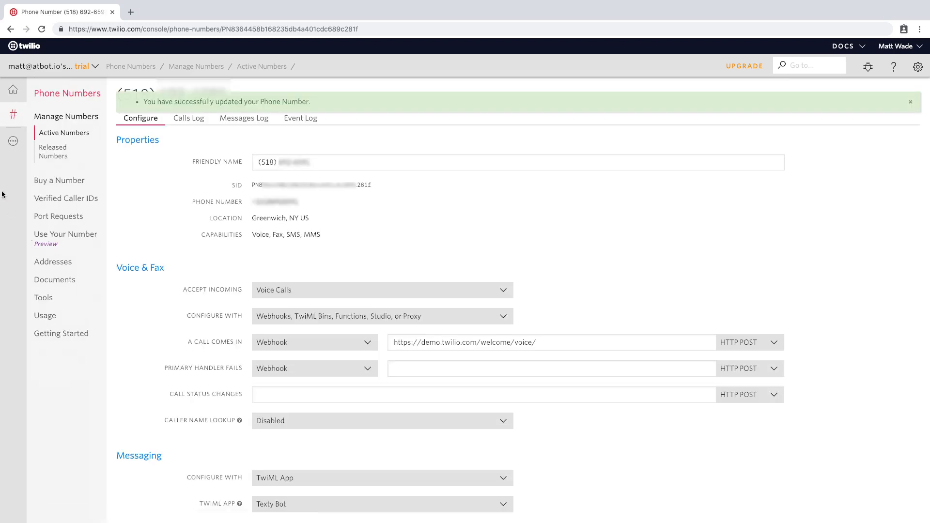
left_click(62, 137)
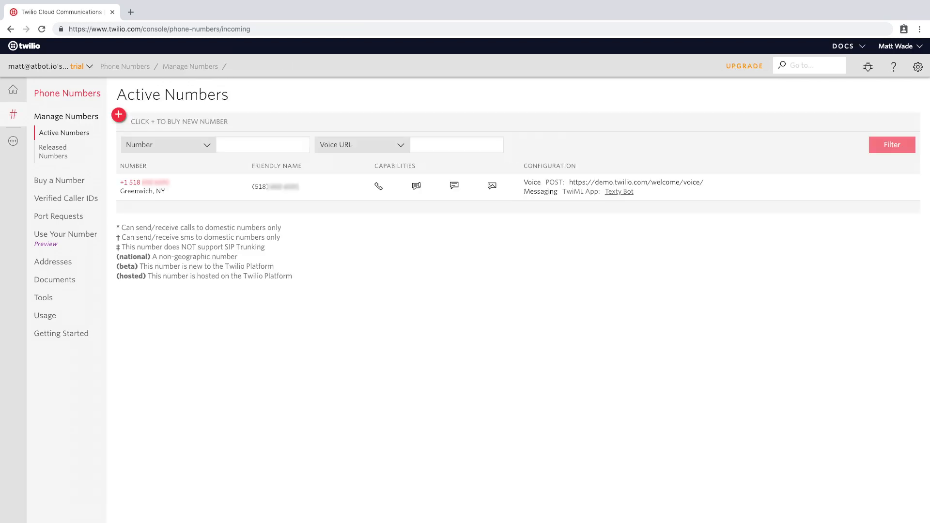
- Open portal.azure.com in a new browser tab
left_click(15, 94)
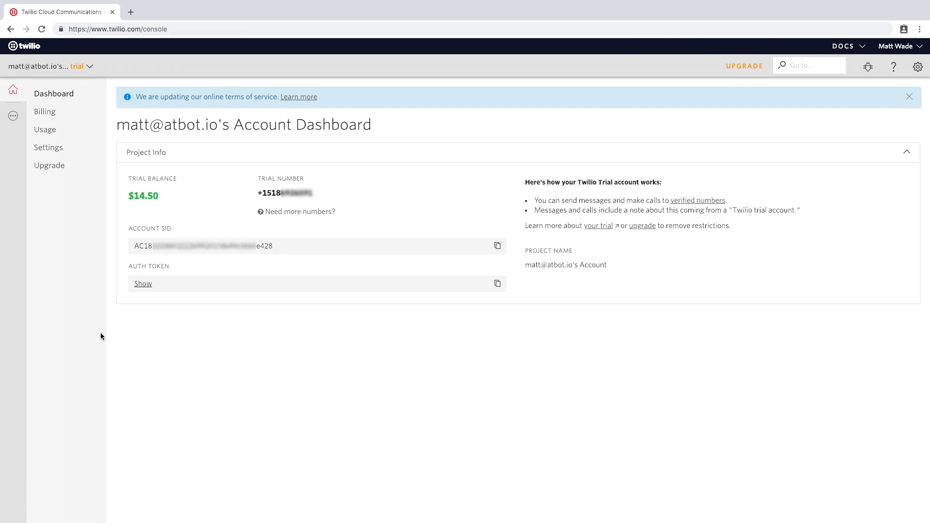
left_click(131, 12)
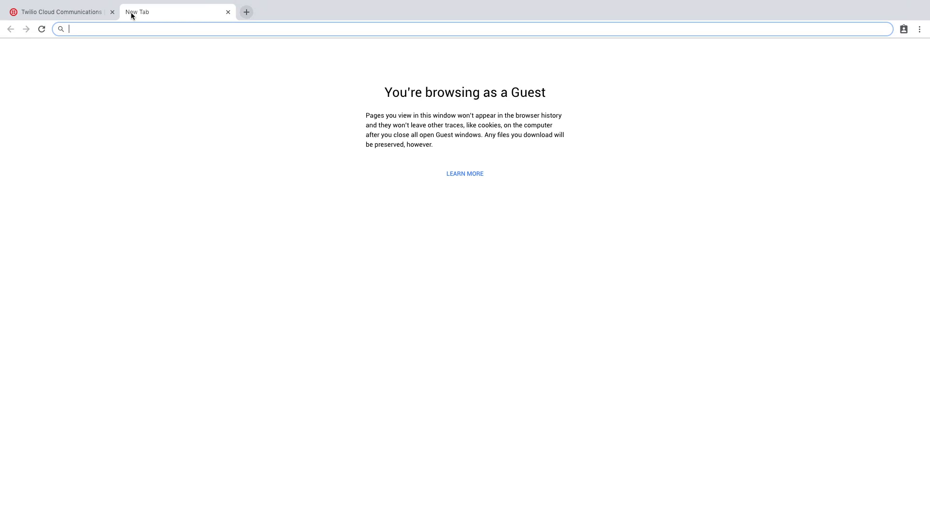
type("portal.azure.com")
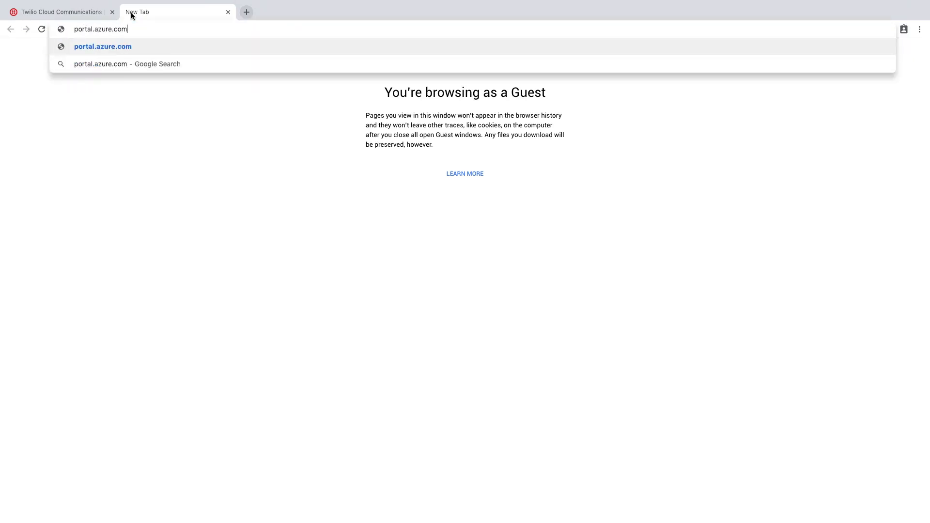
key("Return")
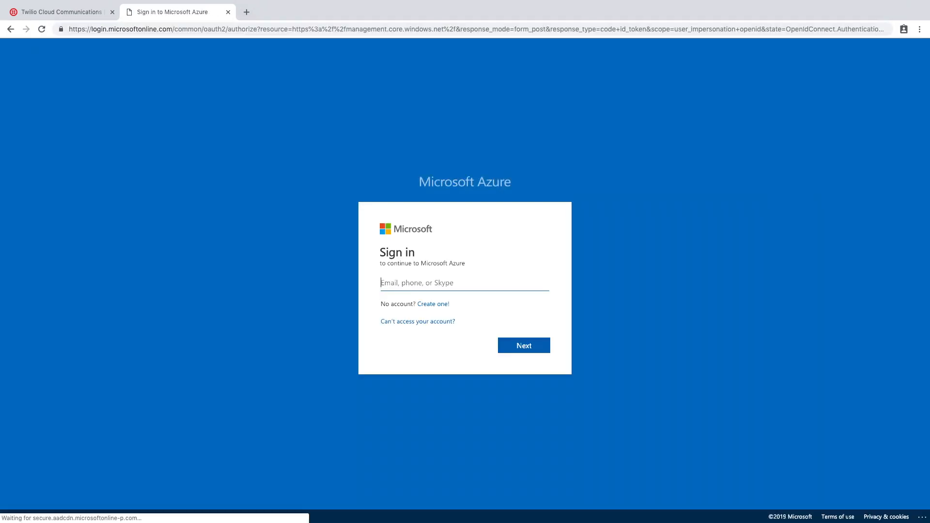
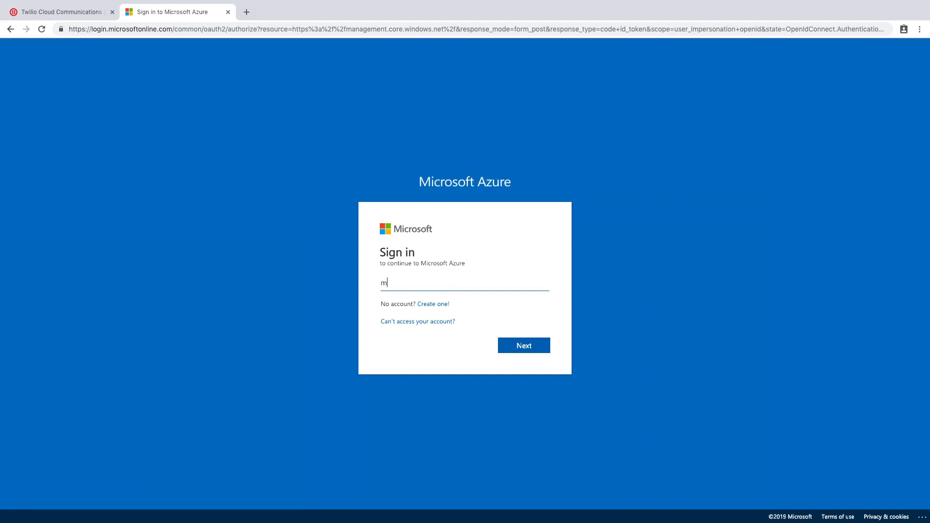
- Sign in with the account e-mail and pasted password, declining to stay signed in
key("Return")
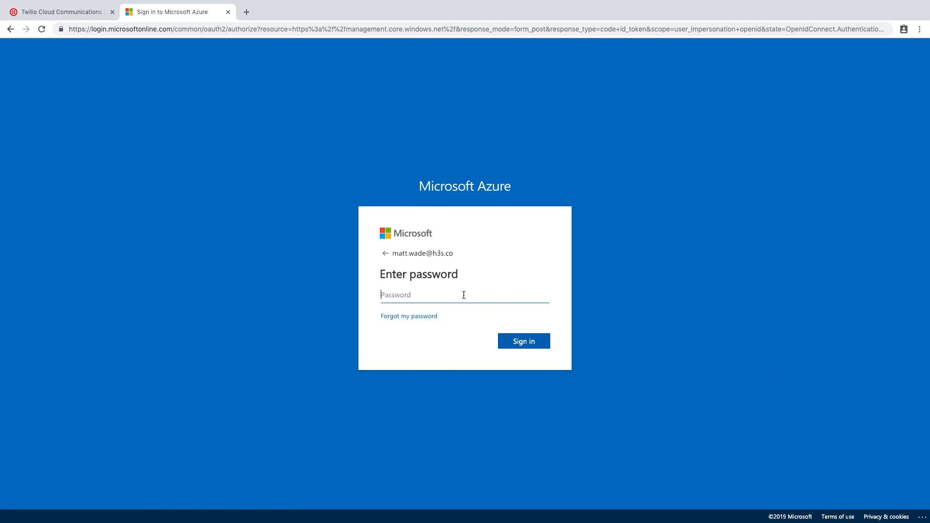
key("super+v")
left_click(531, 346)
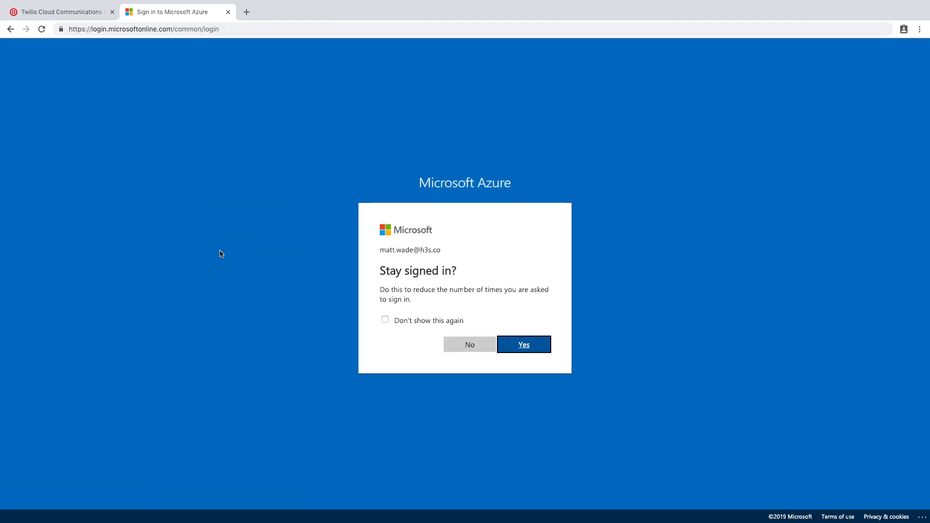
key("shift+Tab")
key("Return")
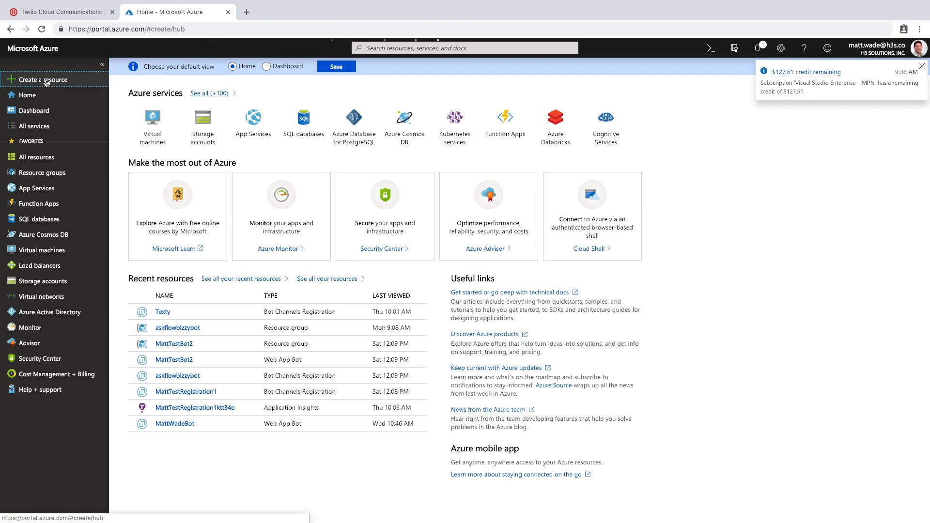
- Search the marketplace for 'bot', open the Bot Channels Registration create form, and start a tab for admin.atbot.io
left_click(46, 80)
type("bot")
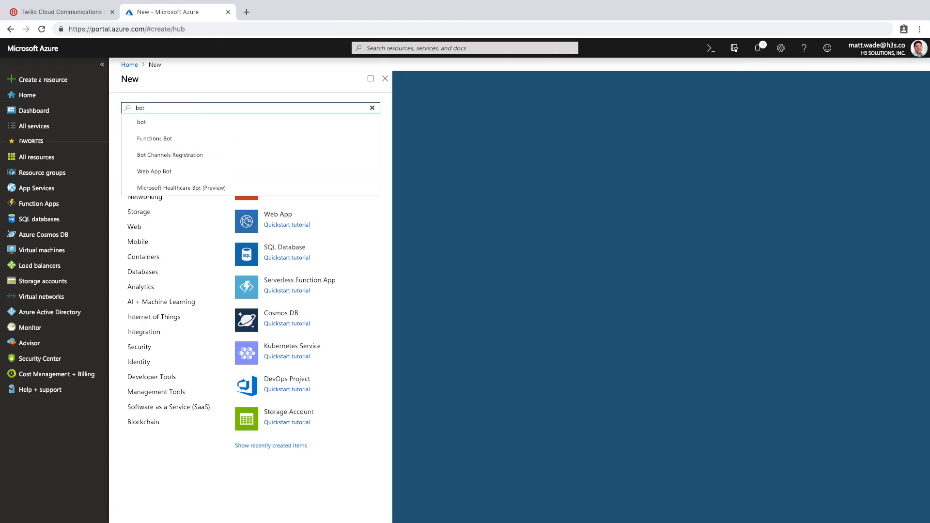
left_click(180, 155)
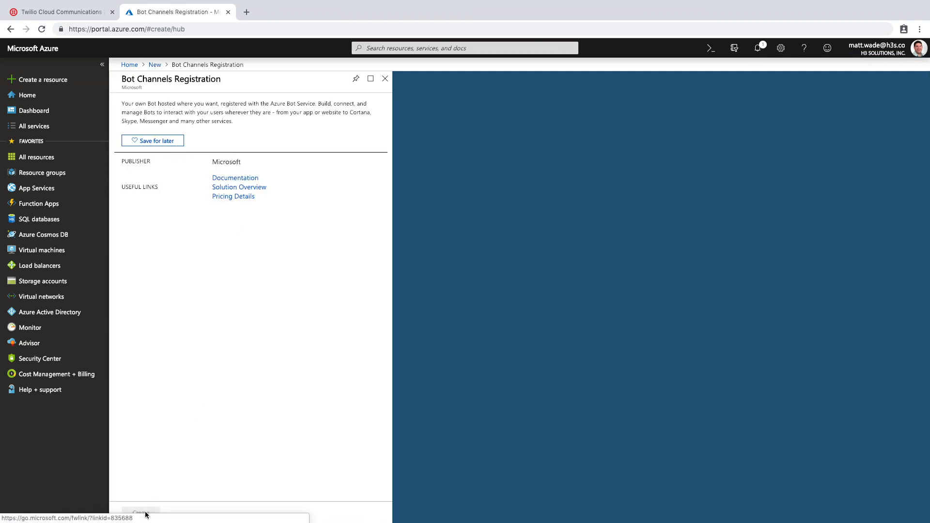
left_click(141, 513)
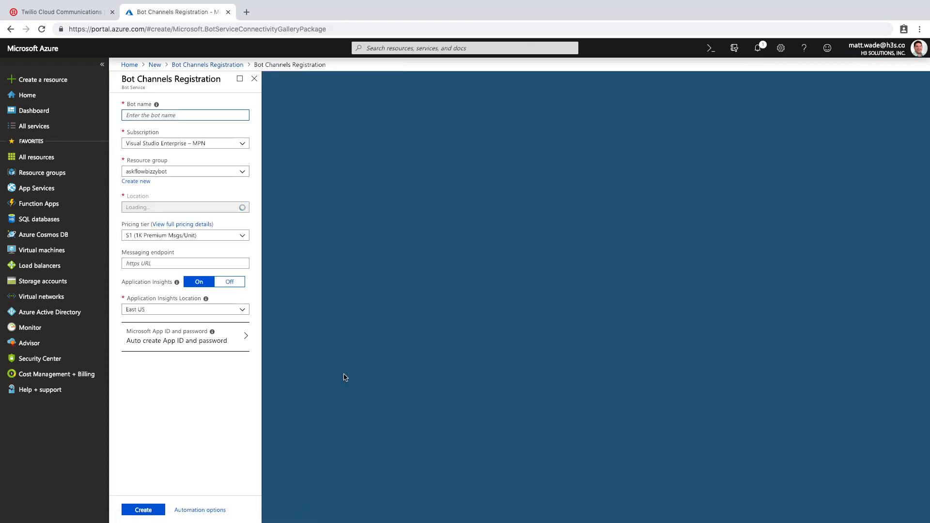
left_click(251, 12)
type("a")
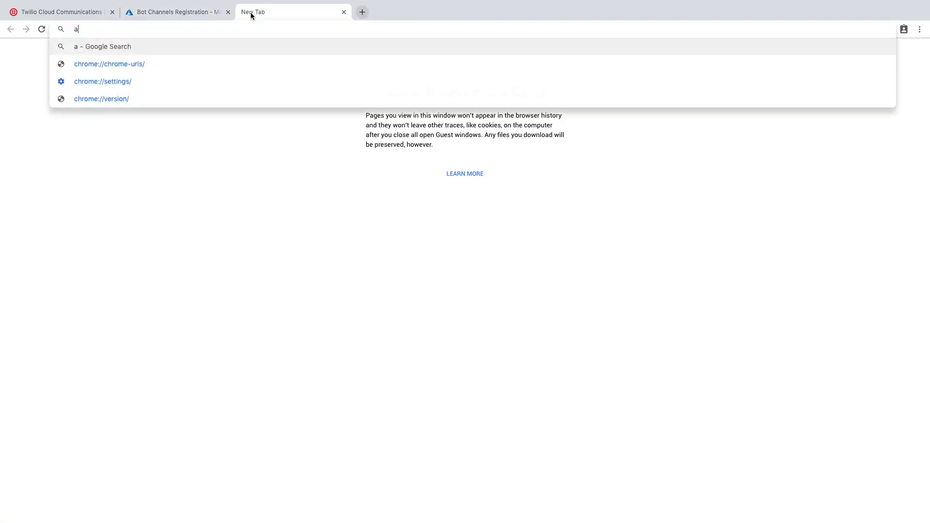
type("dmin.atbot.")
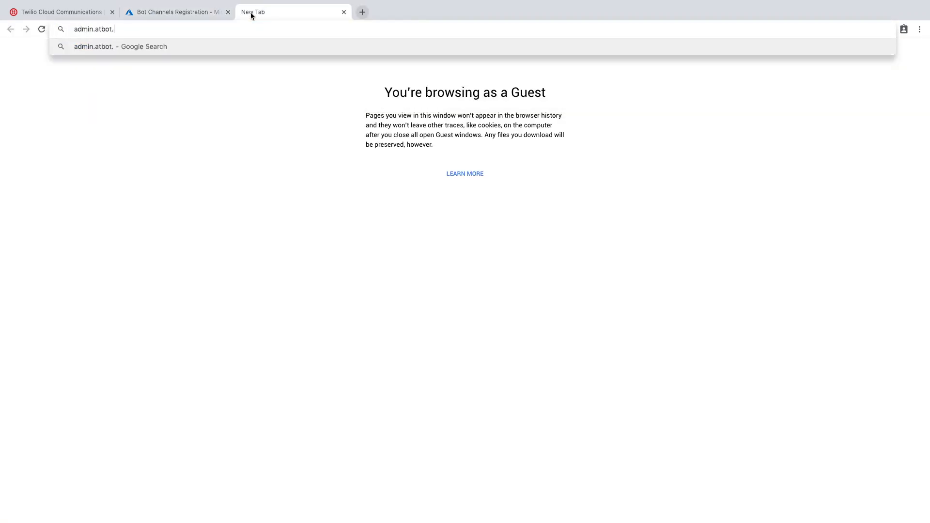
type("io")
- Log in to the AtBot admin portal and open Bot Management > Web/SMS Bots
key("Return")
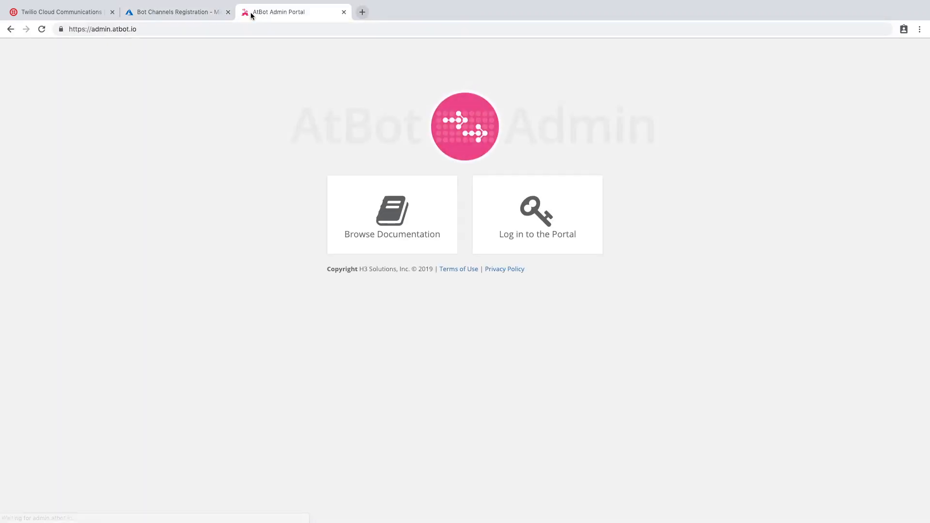
left_click(511, 197)
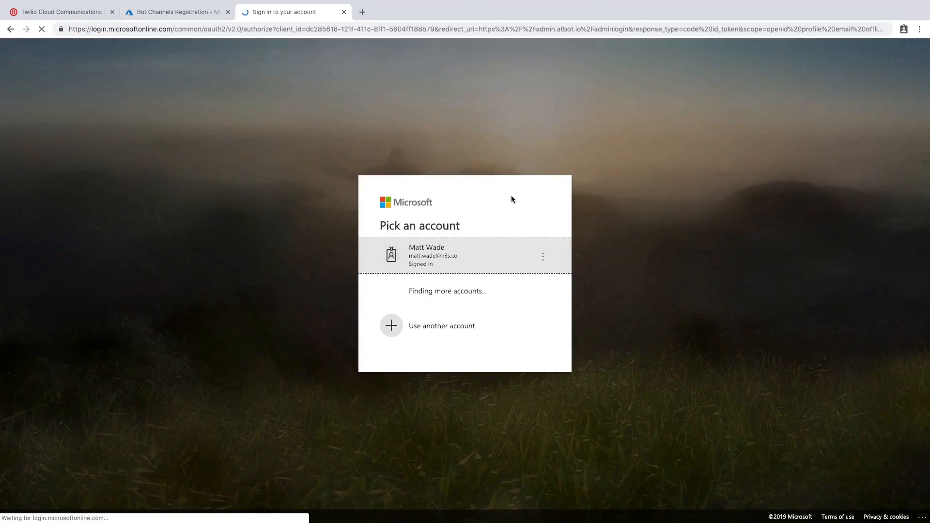
left_click(445, 266)
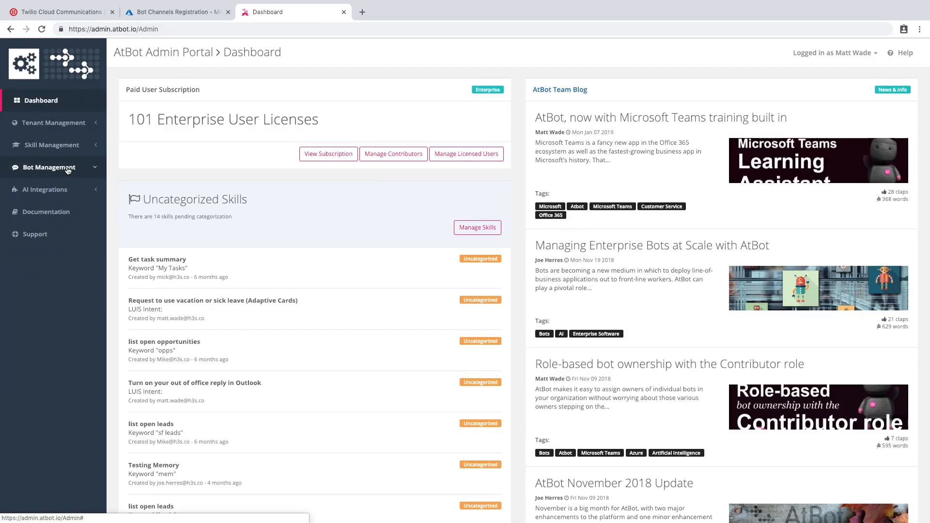
left_click(51, 167)
left_click(58, 200)
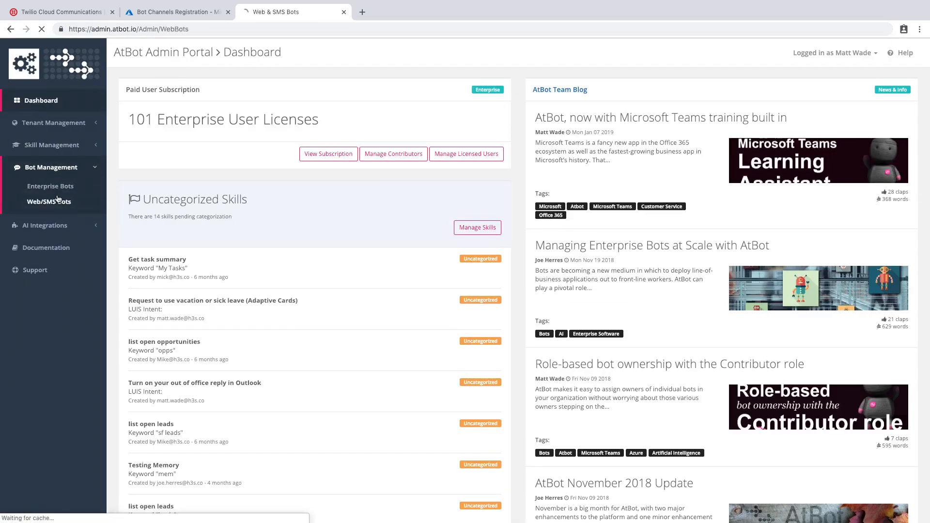
- Create a new Web/SMS bot named Texty Bot and copy its messaging endpoint URL
left_click(174, 88)
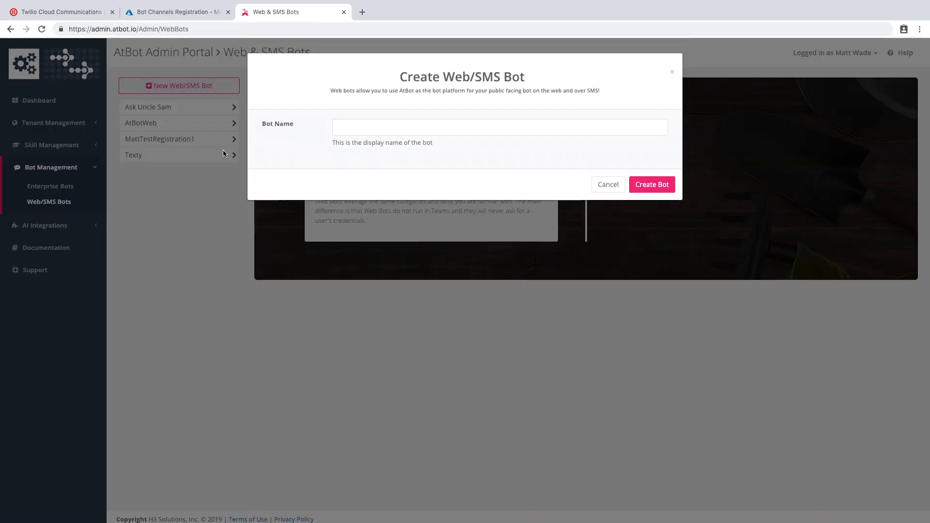
type("Texty Bot")
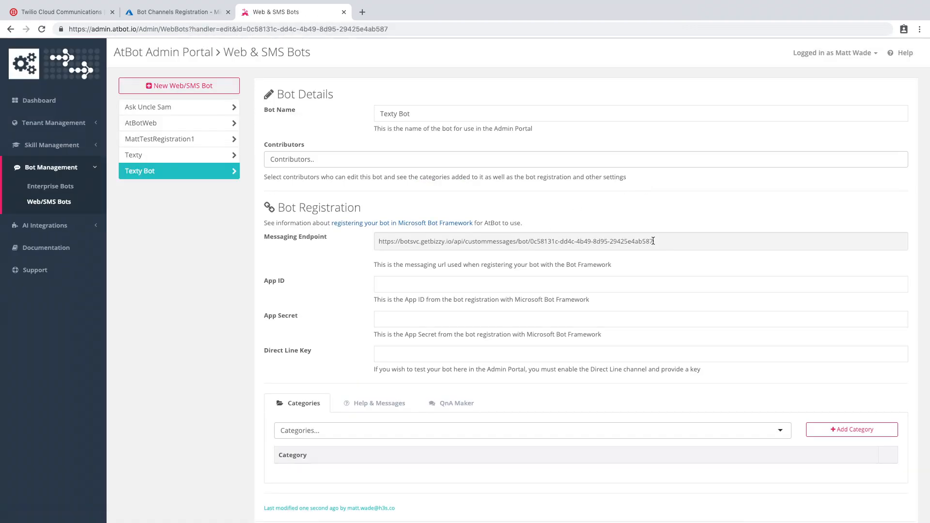
left_click_drag(653, 241, 378, 242)
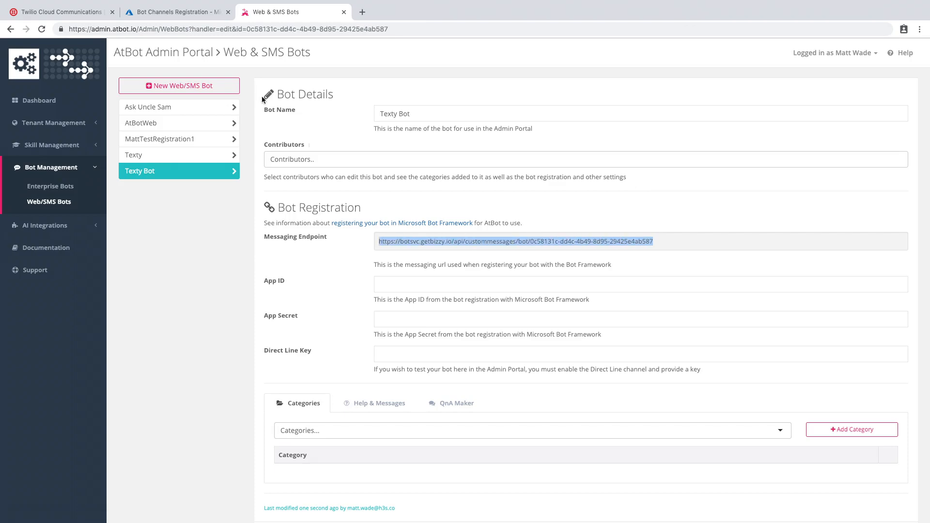
left_click(176, 17)
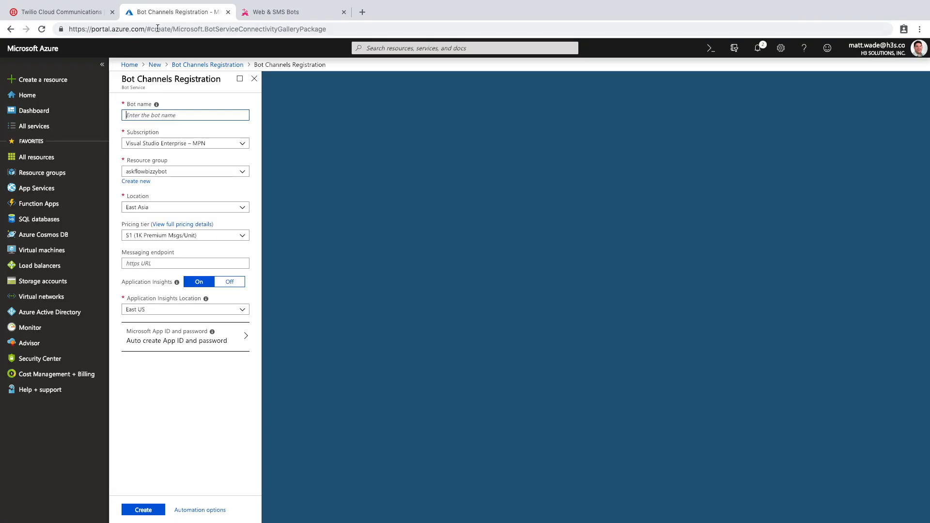
- Paste the AtBot URL as messaging endpoint, name the bot TextyBot, and create the registration
left_click(131, 264)
key("ctrl+v")
left_click(170, 118)
type("T")
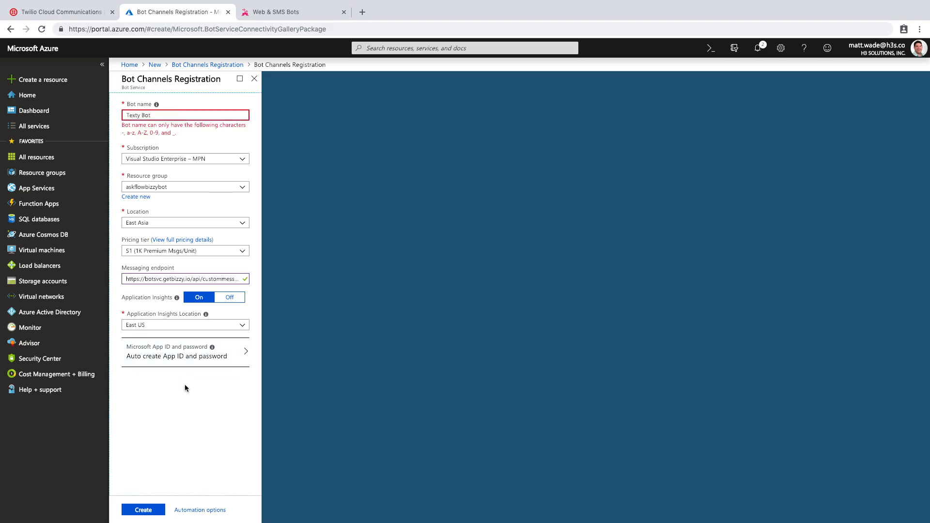
left_click(143, 115)
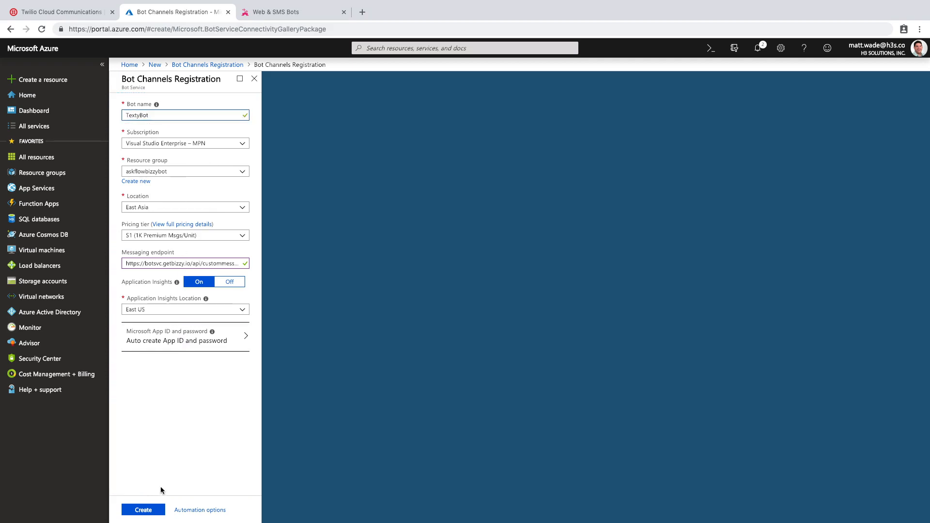
left_click(146, 511)
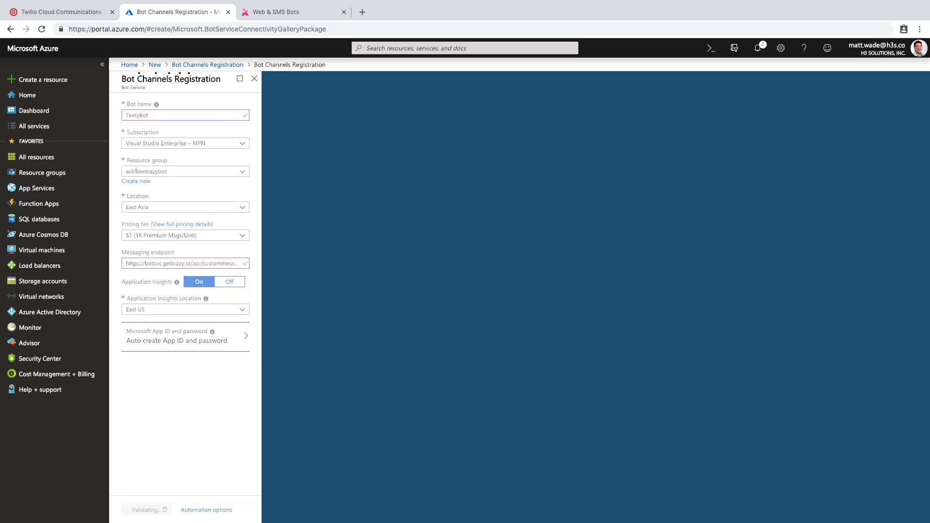
left_click(252, 15)
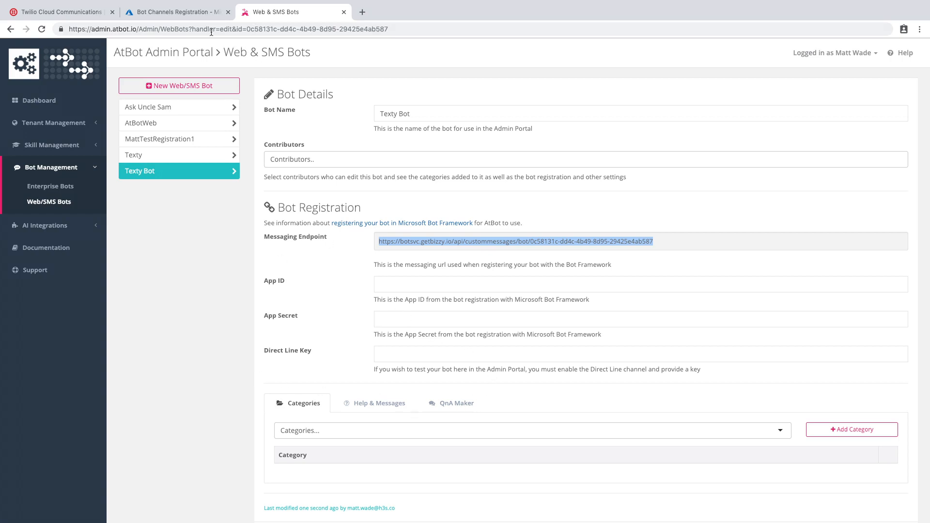
- Back in Azure, open the deployed TextyBot resource from the Deployment succeeded notification
left_click(201, 13)
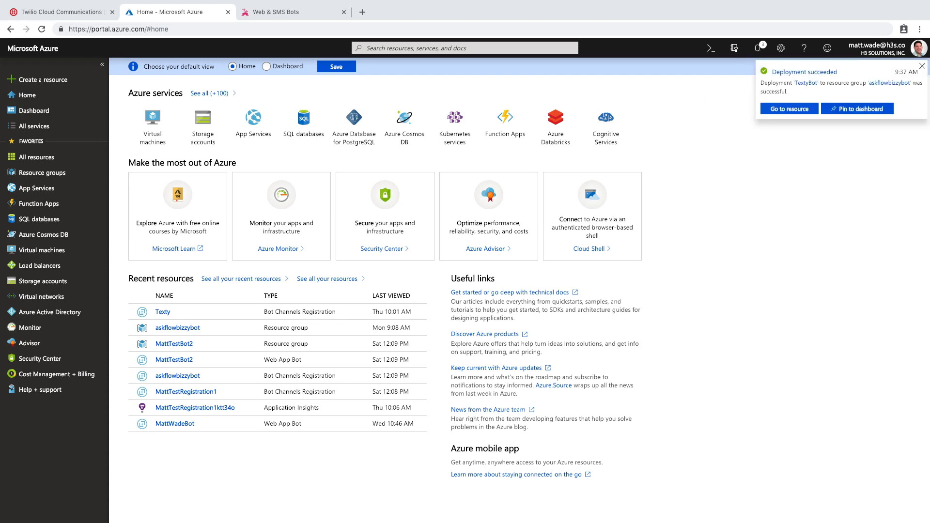
left_click(789, 109)
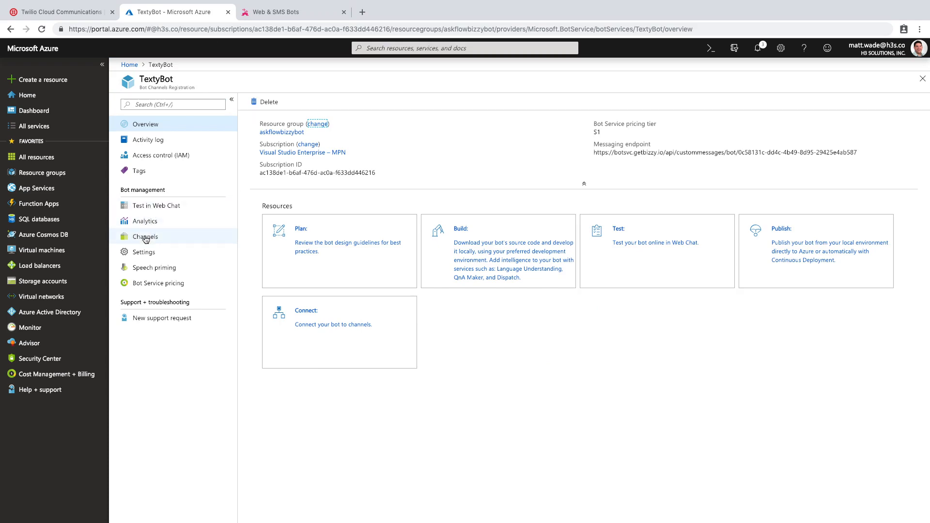
- Add the Direct Line channel to TextyBot and copy its first secret key
left_click(144, 237)
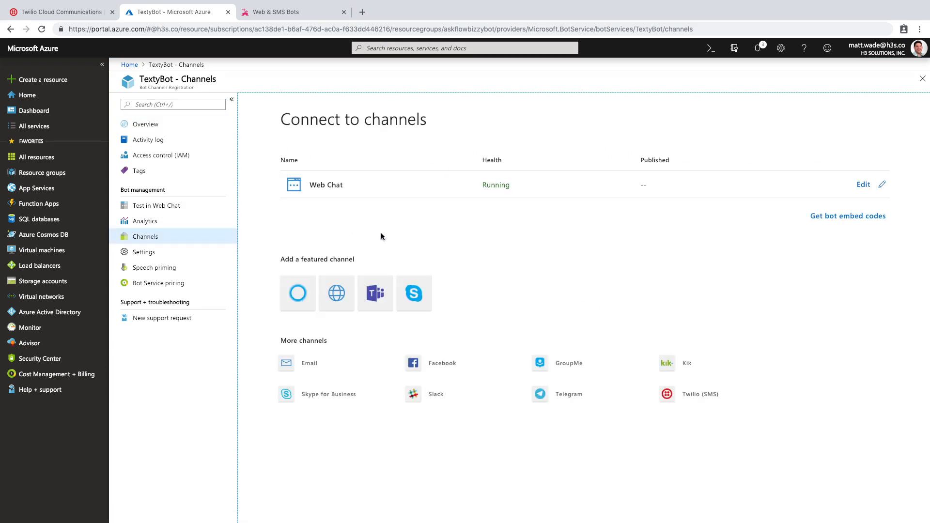
left_click(338, 292)
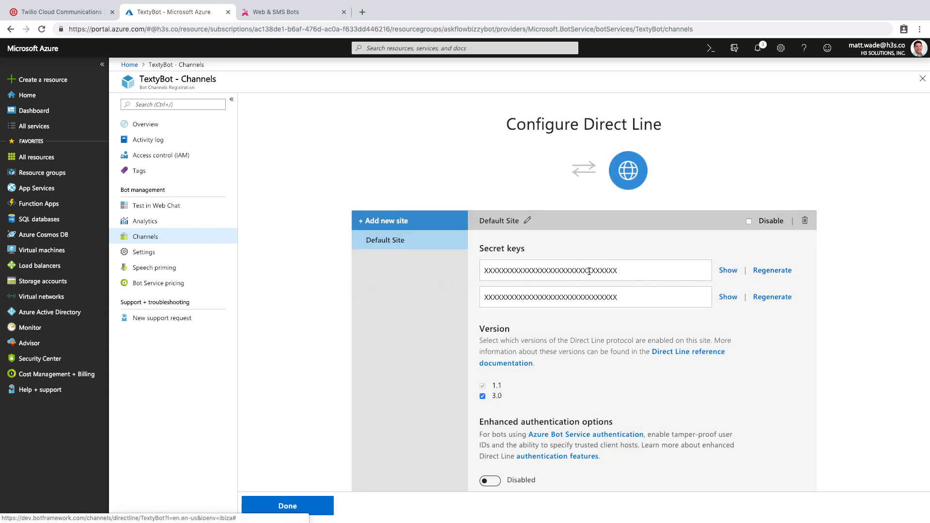
left_click(728, 271)
left_click(632, 273)
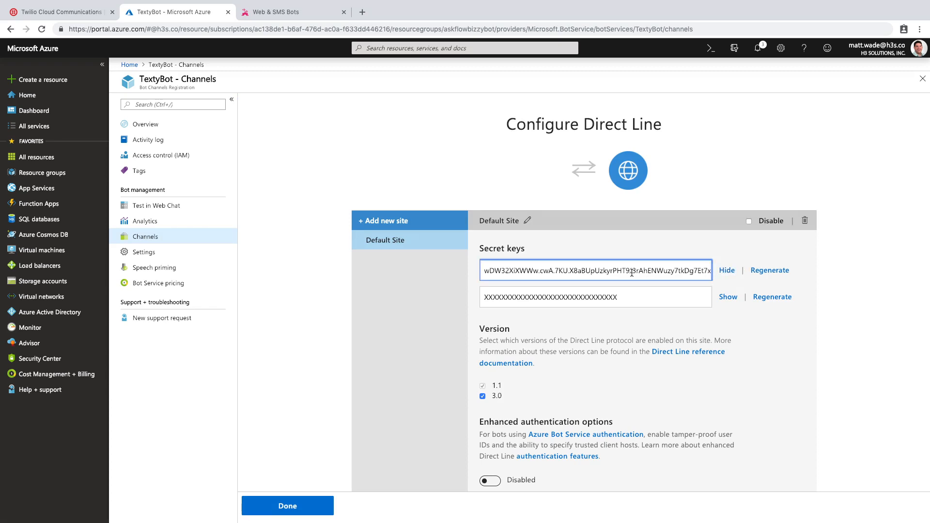
triple_click(633, 273)
- Paste the secret key into AtBot's Direct Line Key field, then return to TextyBot's channels list
left_click(298, 13)
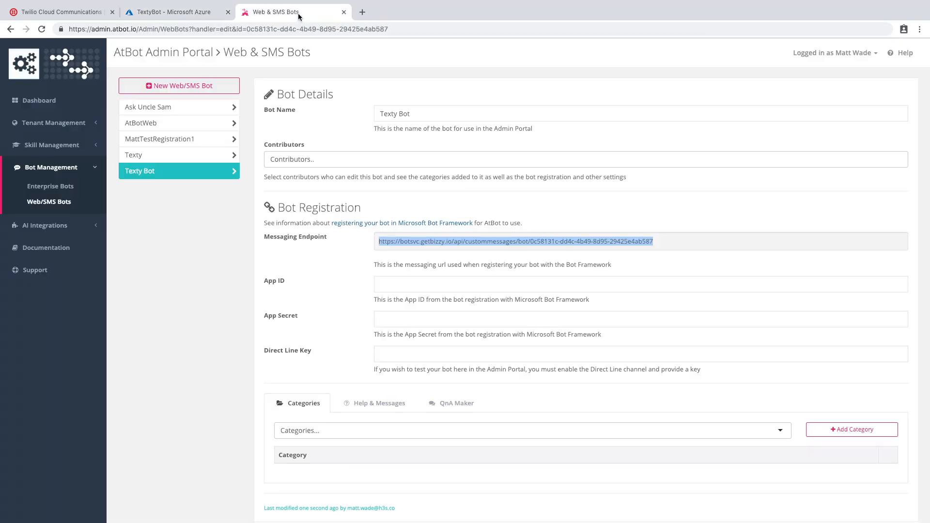
left_click(402, 356)
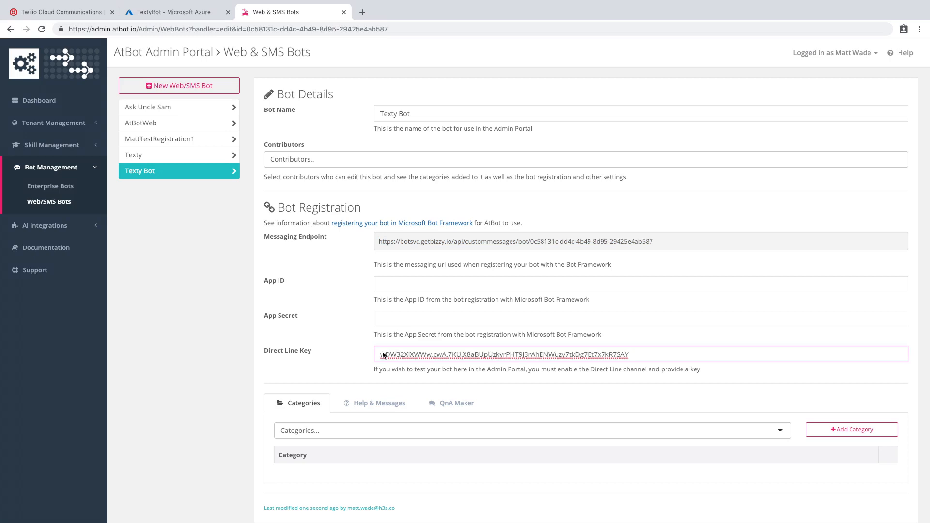
left_click(200, 14)
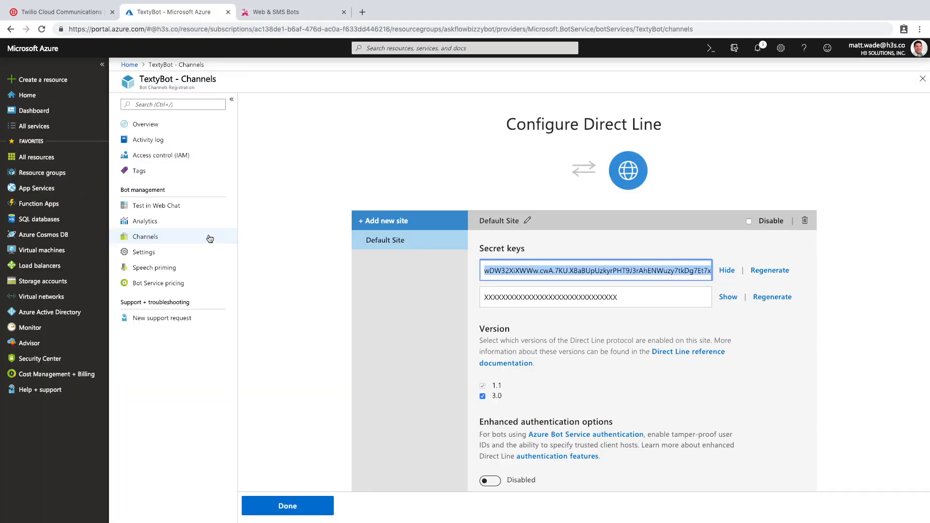
left_click(143, 238)
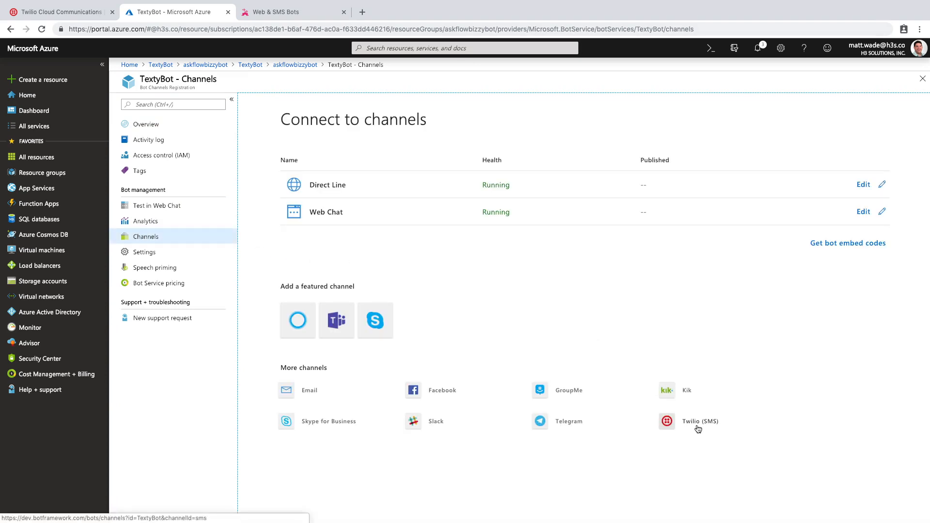
- Enter the Twilio trial number as the Phone Number, formatted with area-code brackets and a hyphen
left_click(698, 422)
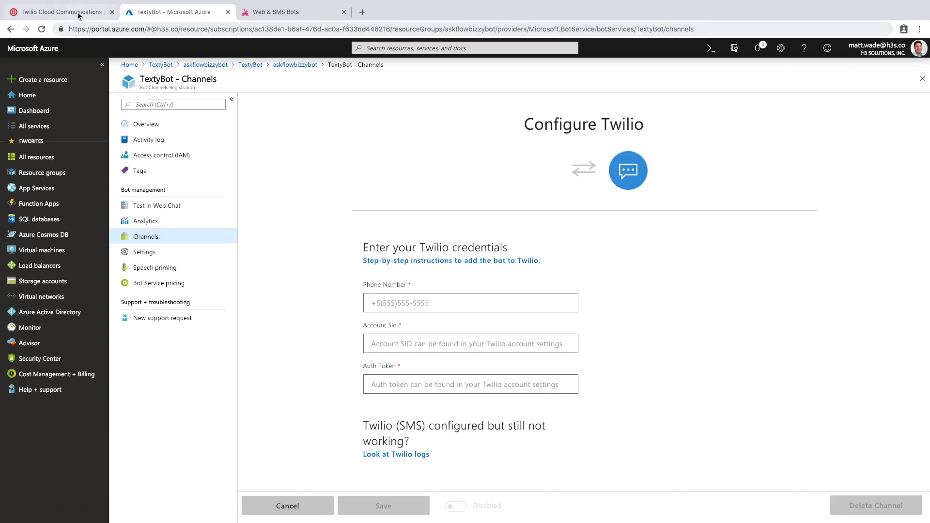
left_click(62, 12)
left_click_drag(259, 193, 314, 193)
left_click(182, 14)
left_click(390, 304)
key("super+v")
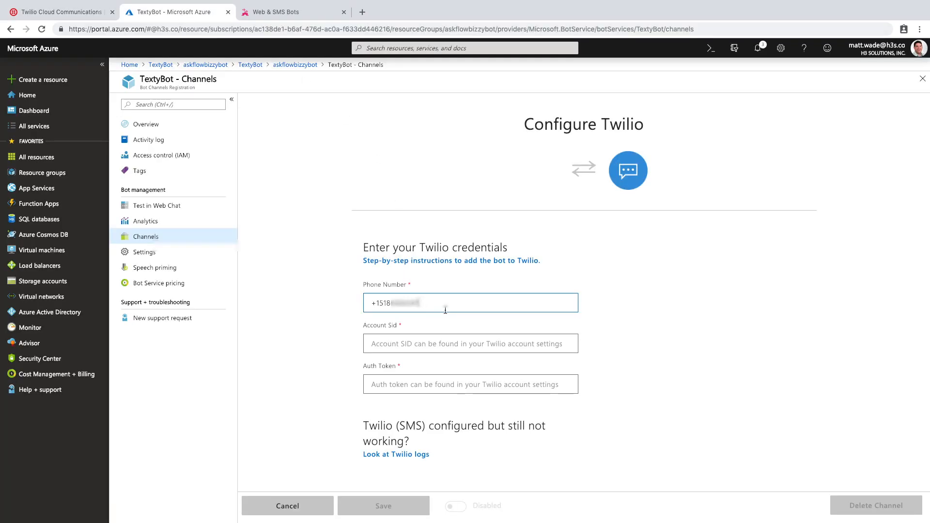
left_click(380, 304)
type("(")
left_click(393, 303)
type(")")
left_click(408, 303)
type("-")
left_click(355, 327)
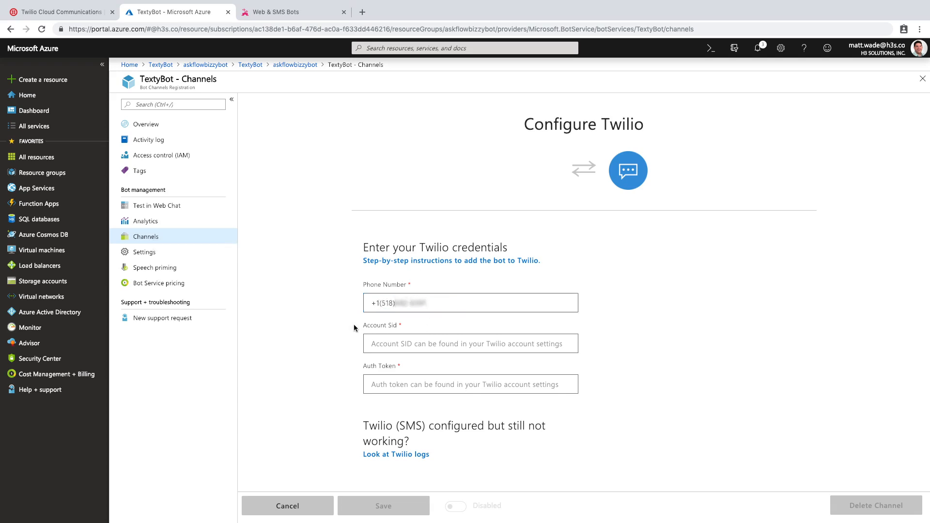
- Copy the Twilio Account SID into the Account Sid field
left_click(293, 13)
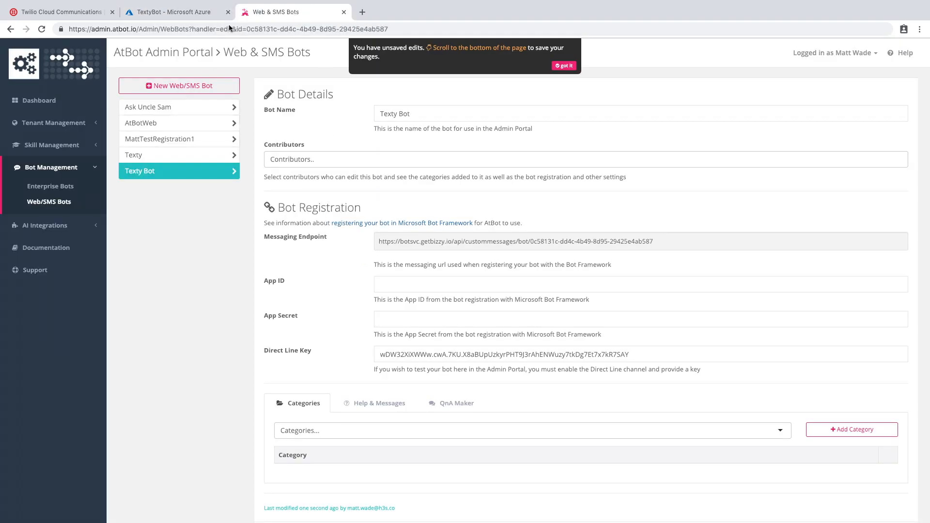
left_click(59, 13)
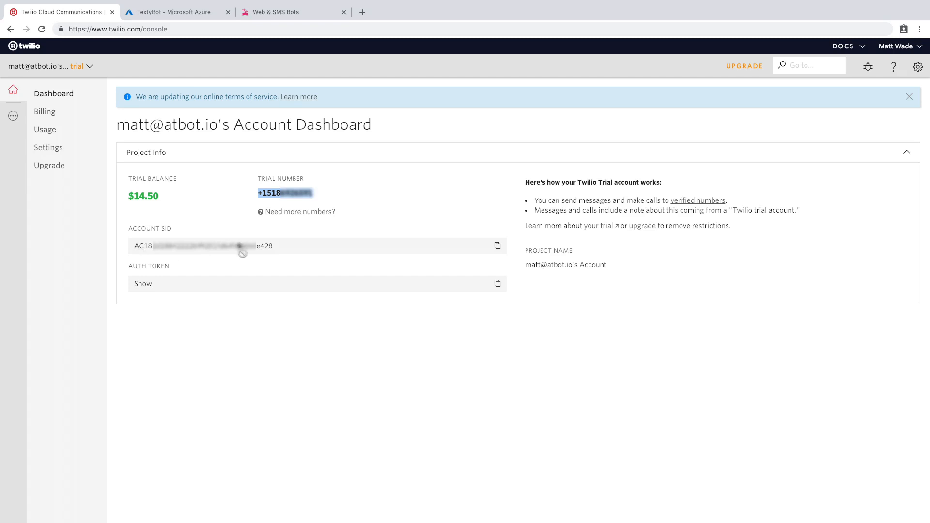
left_click_drag(238, 246, 245, 246)
left_click(494, 247)
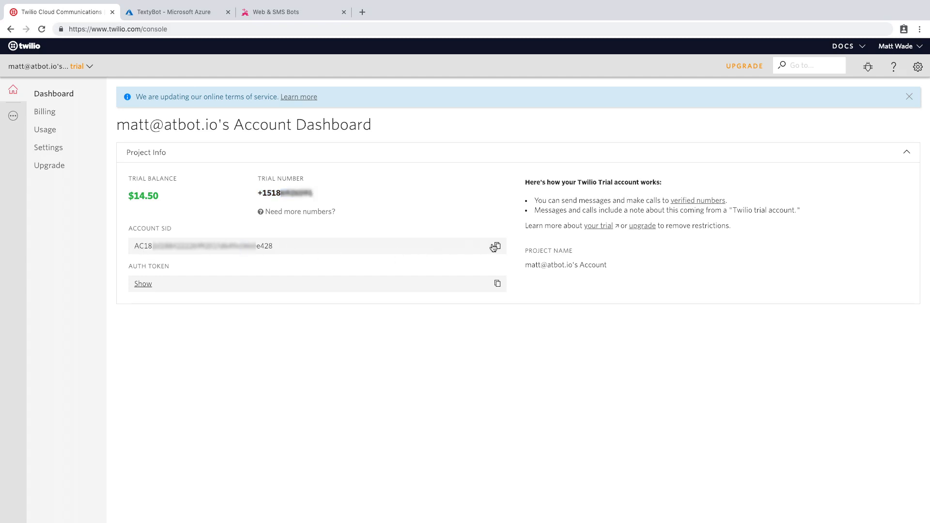
left_click(213, 18)
left_click(381, 342)
key("super+v")
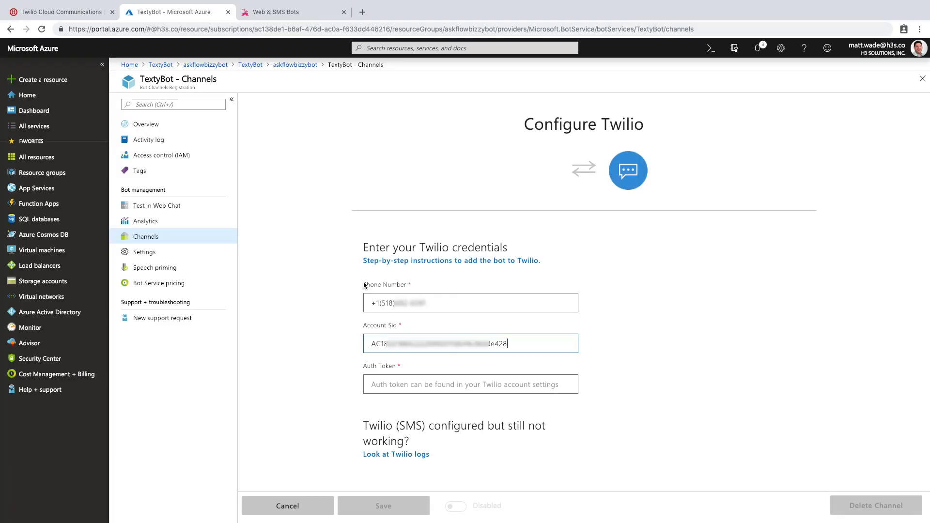
- Paste the Twilio auth token, save the Twilio (SMS) channel, and go to the bot's overview
left_click(84, 15)
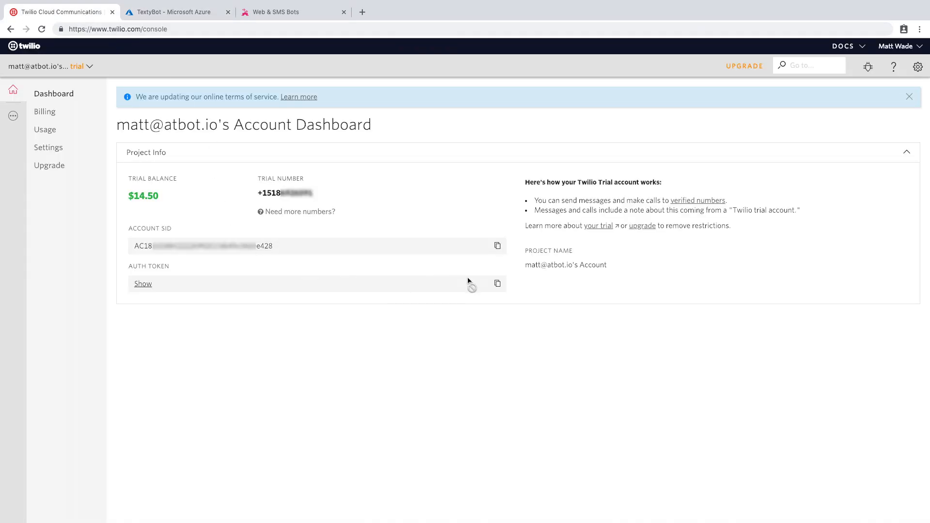
left_click(174, 11)
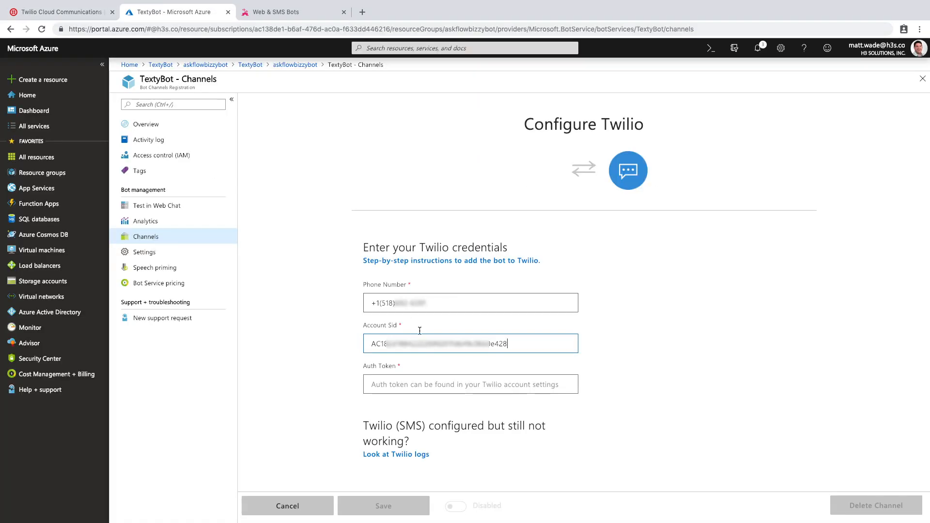
left_click(416, 383)
key("super+v")
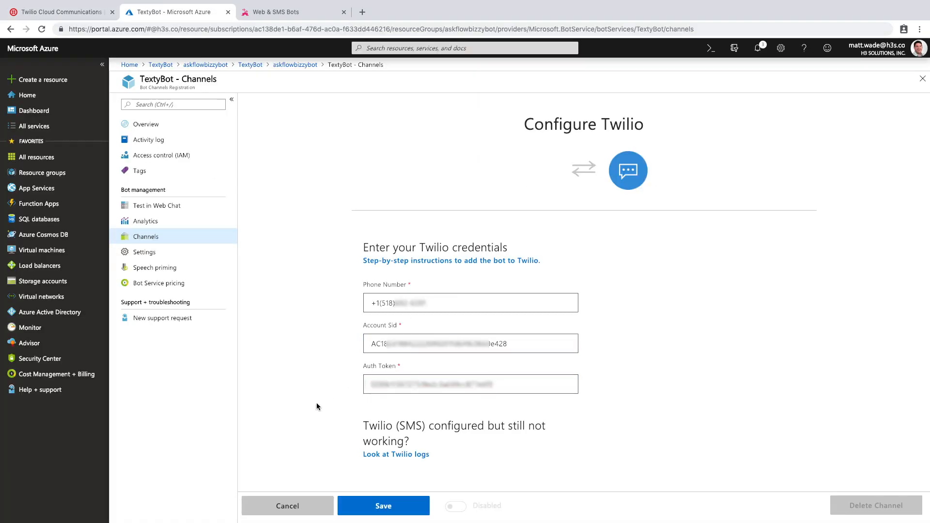
left_click(376, 505)
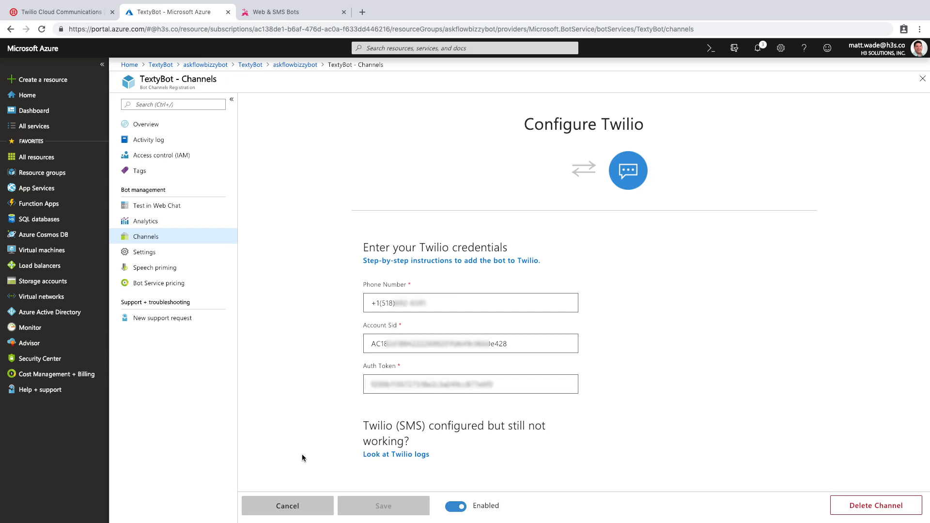
left_click(145, 124)
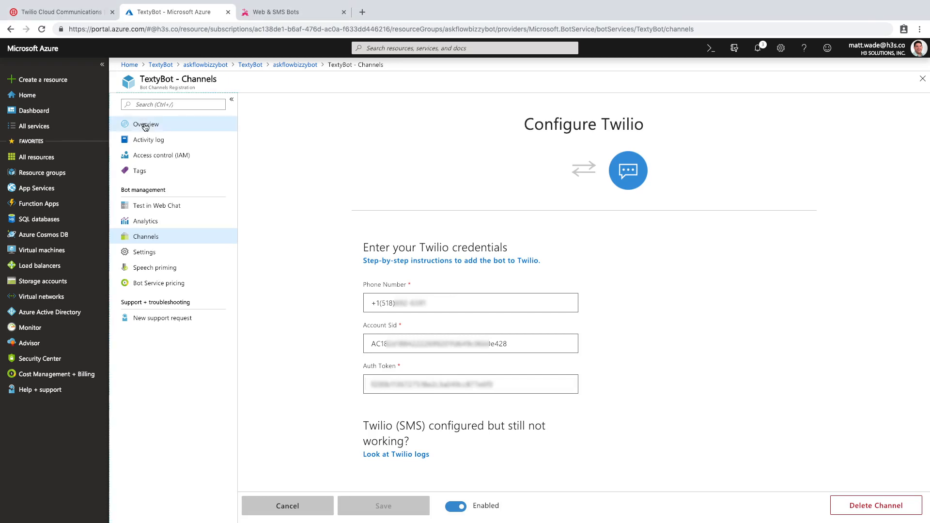
left_click(280, 132)
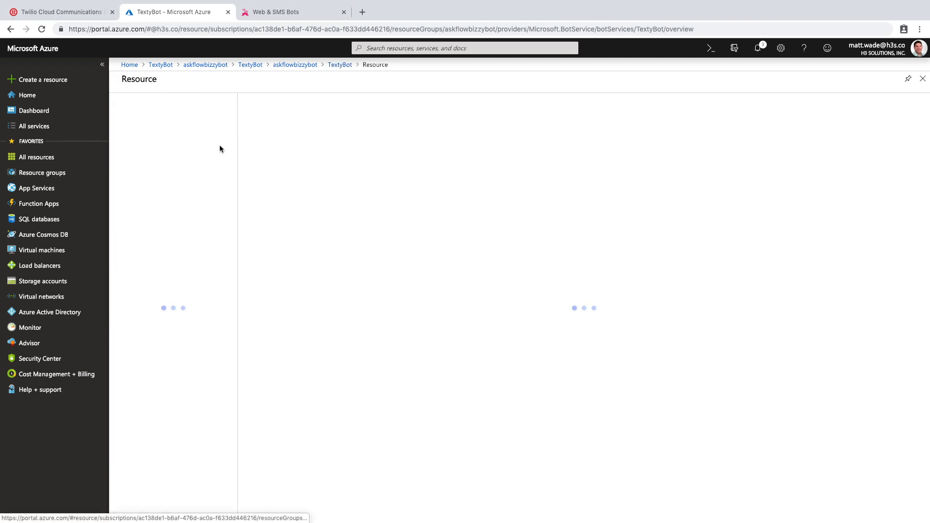
- Open the TextyBot deployment from the resource group's Deployments and view its Inputs
left_click(148, 253)
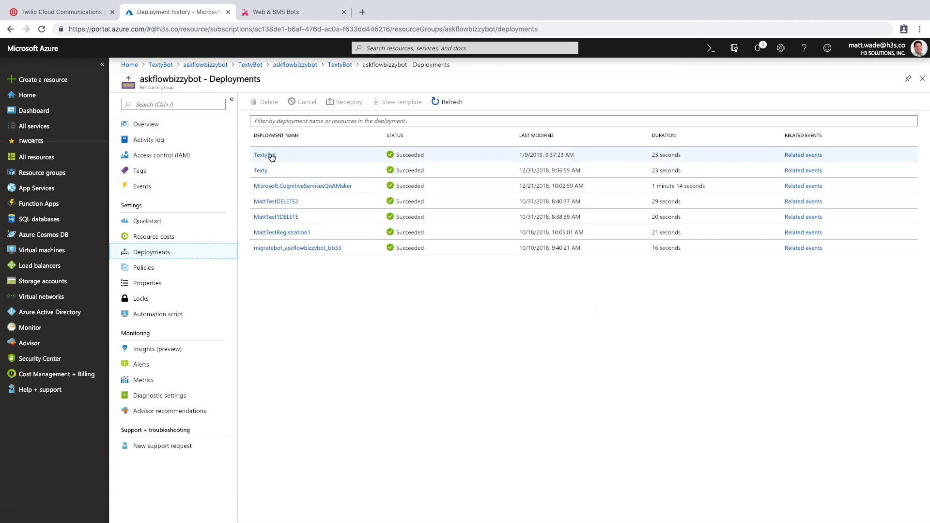
left_click(270, 156)
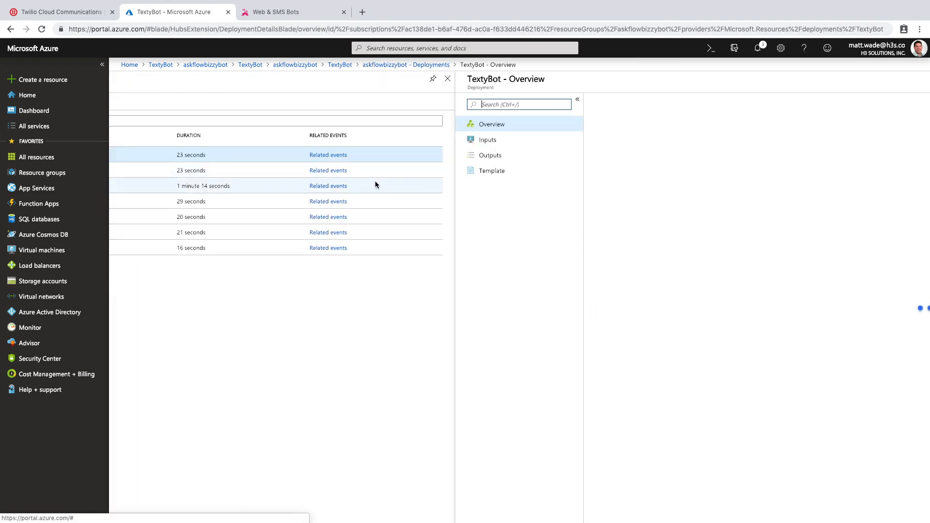
left_click(488, 141)
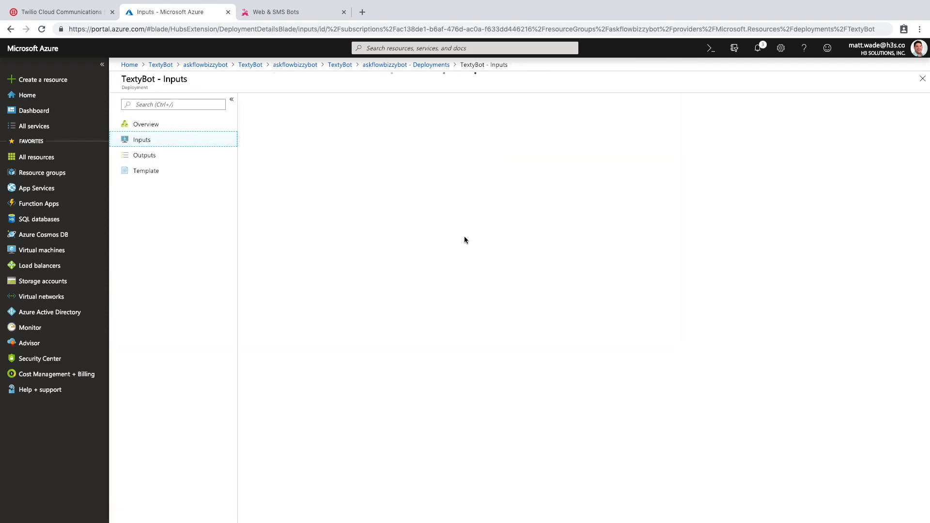
- Copy the deployment's APPID into Texty Bot's App ID field
scroll(407, 322, "down", 1)
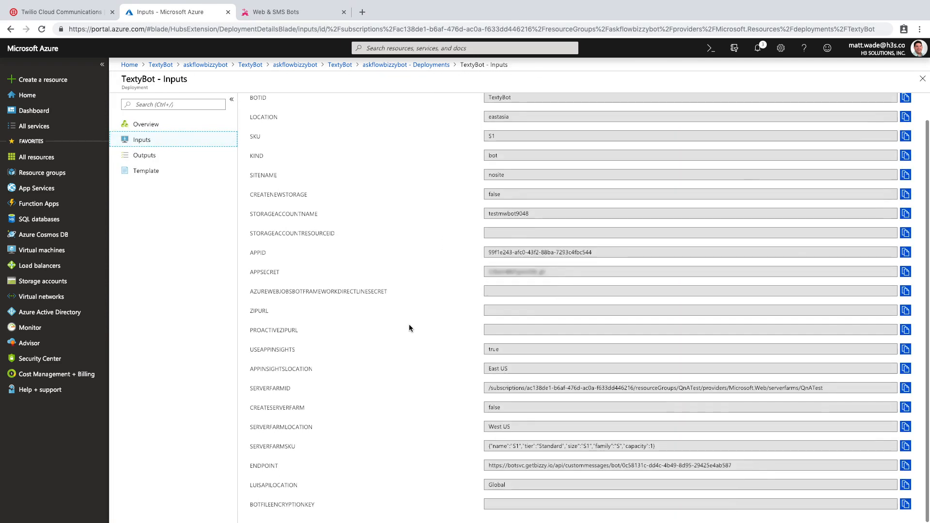
left_click(906, 252)
left_click(298, 9)
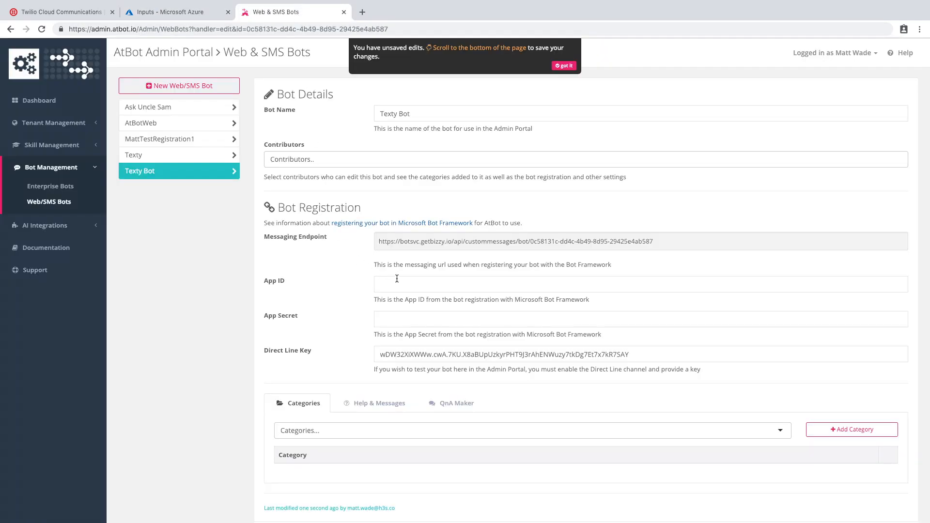
right_click(413, 289)
left_click(443, 353)
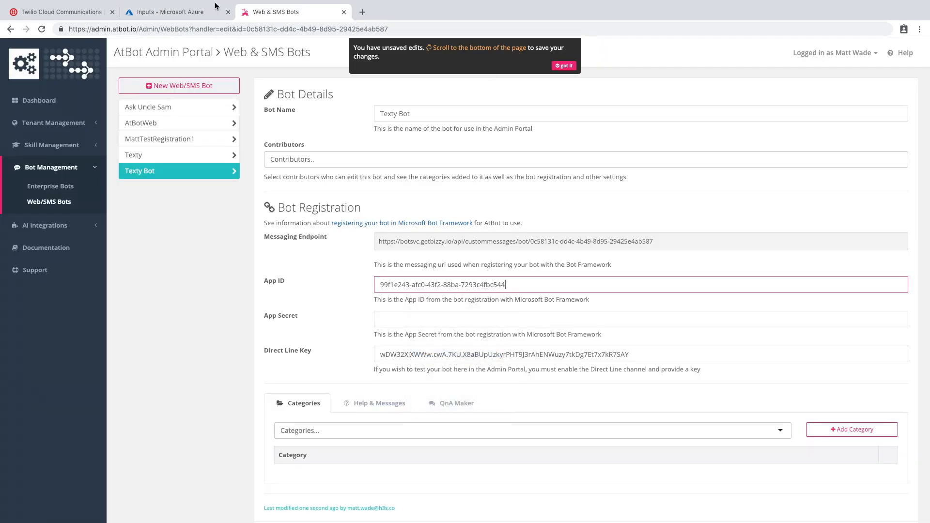
- Copy APPSECRET into the App Secret field and save the bot
left_click(215, 6)
left_click(904, 273)
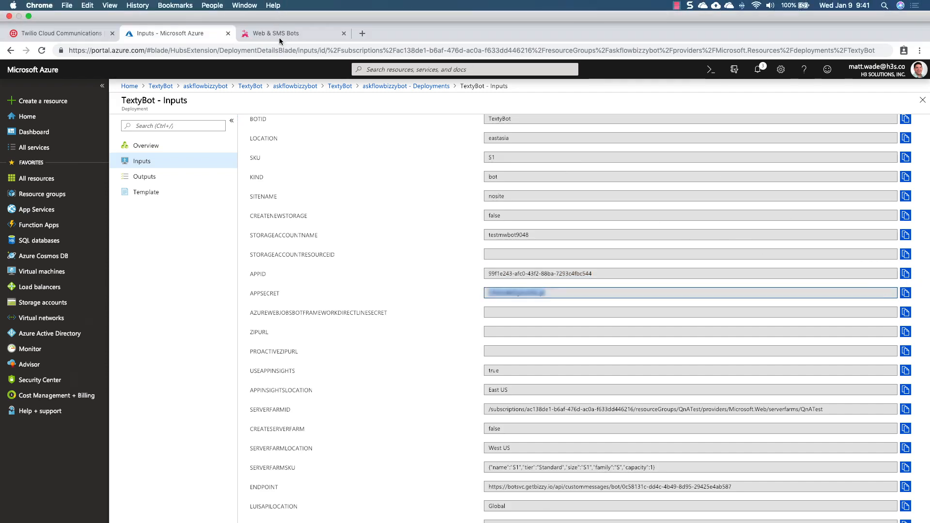
left_click(281, 35)
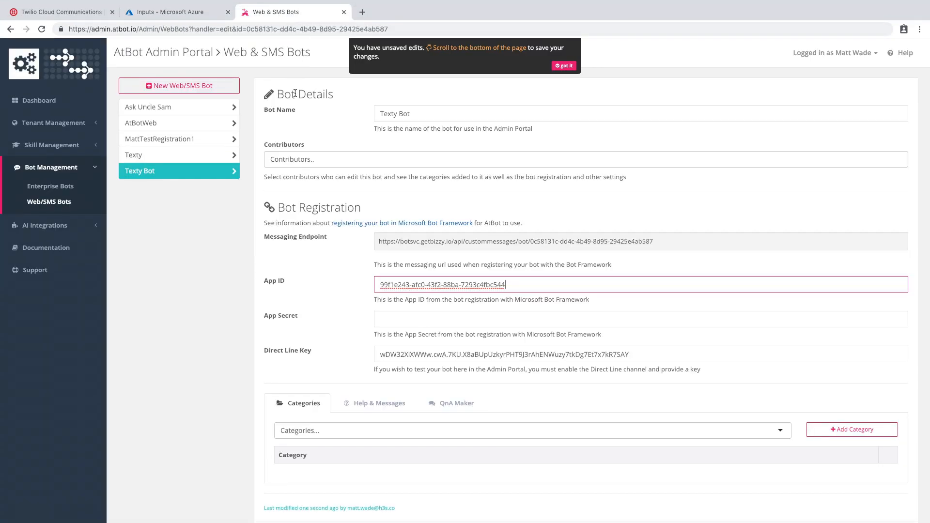
right_click(399, 323)
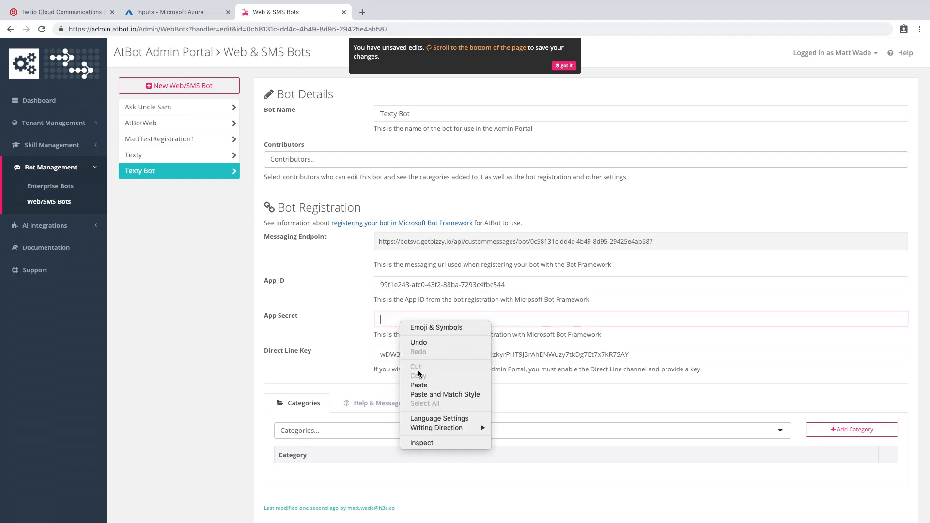
left_click(420, 386)
left_click(229, 341)
scroll(228, 341, "down", 3)
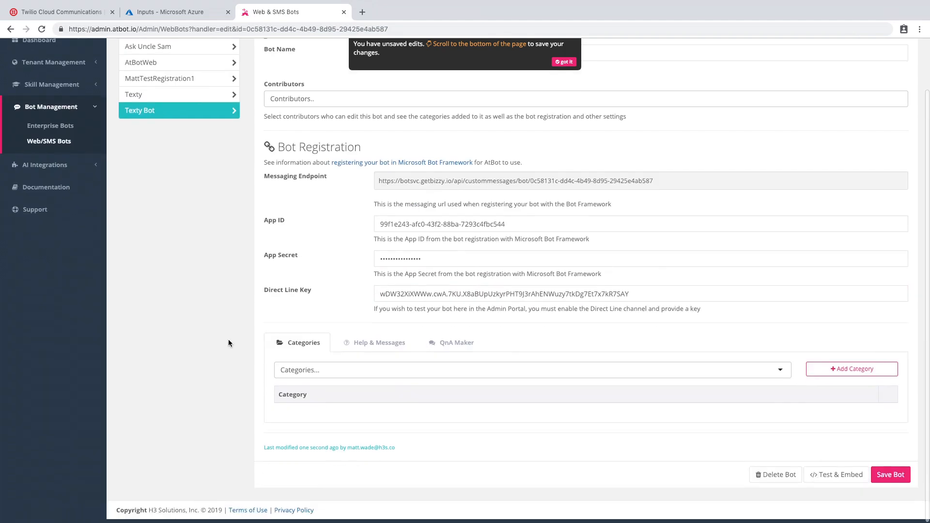
left_click(891, 478)
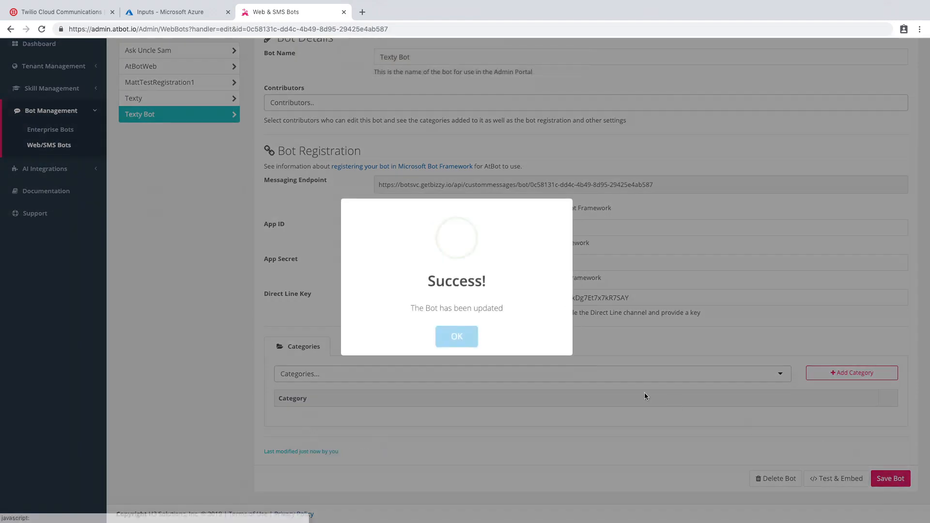
left_click(456, 338)
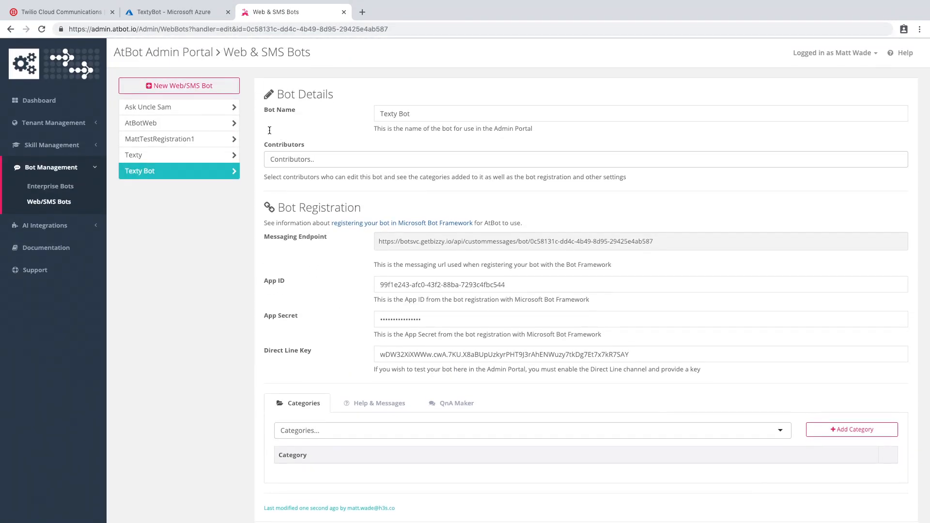
- Set the Welcome Message to 'I'm Texty Bot, your friendly SMS customer care bot. Let me know how I can help.'
left_click(376, 402)
scroll(219, 355, "down", 5)
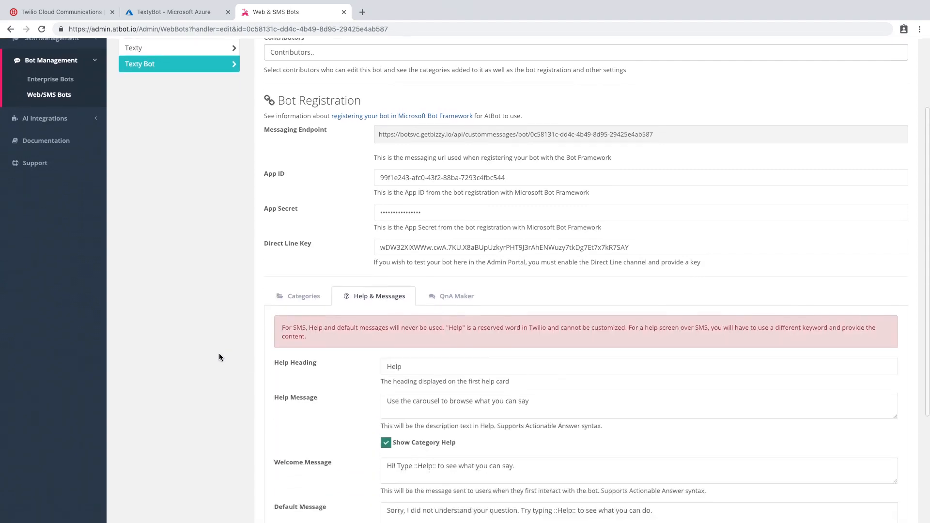
scroll(219, 357, "down", 2)
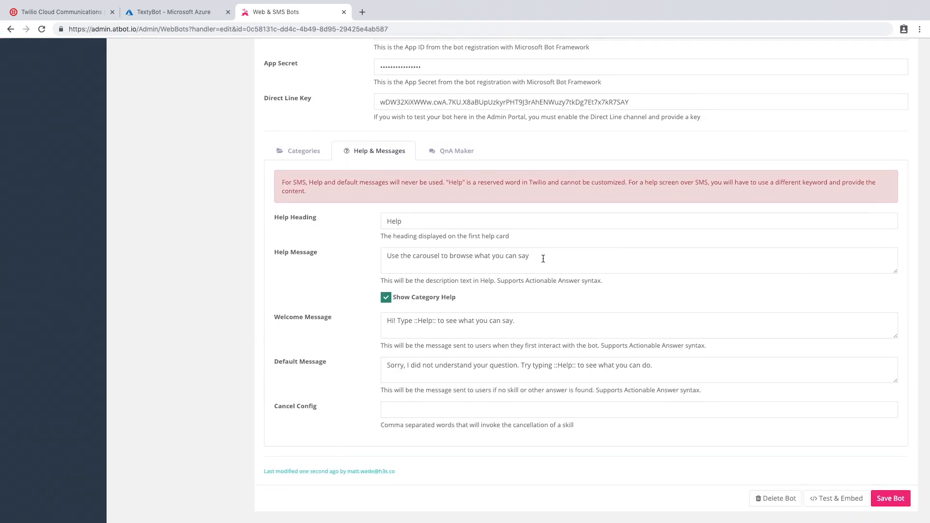
scroll(502, 325, "down", 1)
left_click_drag(350, 308, 559, 319)
left_click(400, 319)
type("I")
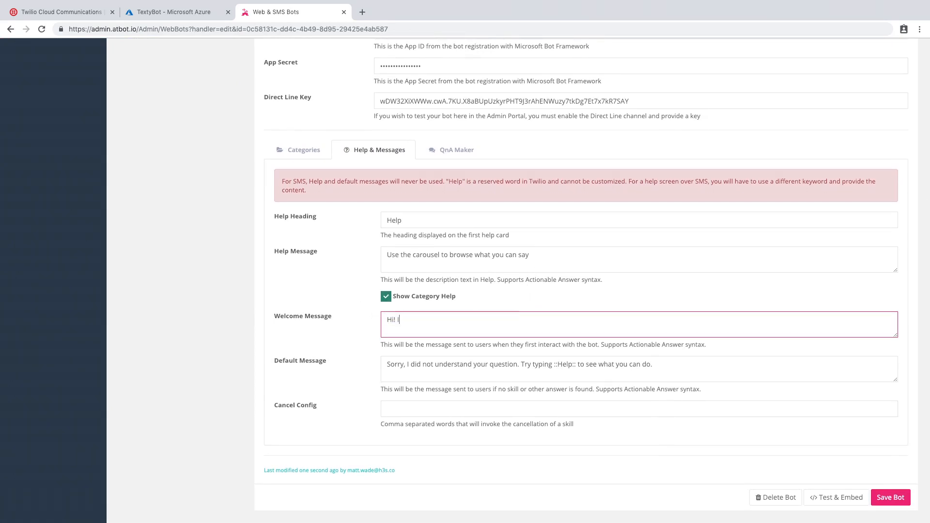
type("'m Texty Bot, your friendly SMS cusomter ")
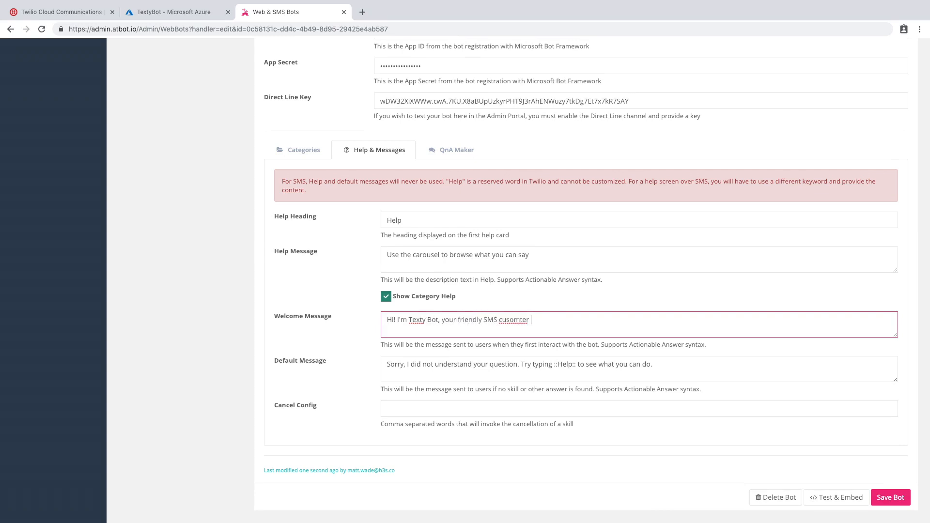
type("care bot.")
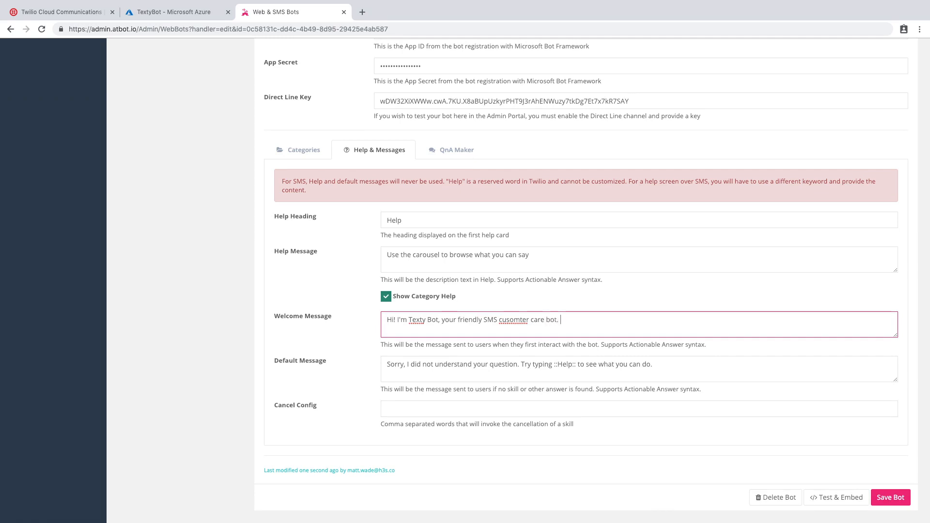
type(" Let me know how I can help.")
right_click(510, 319)
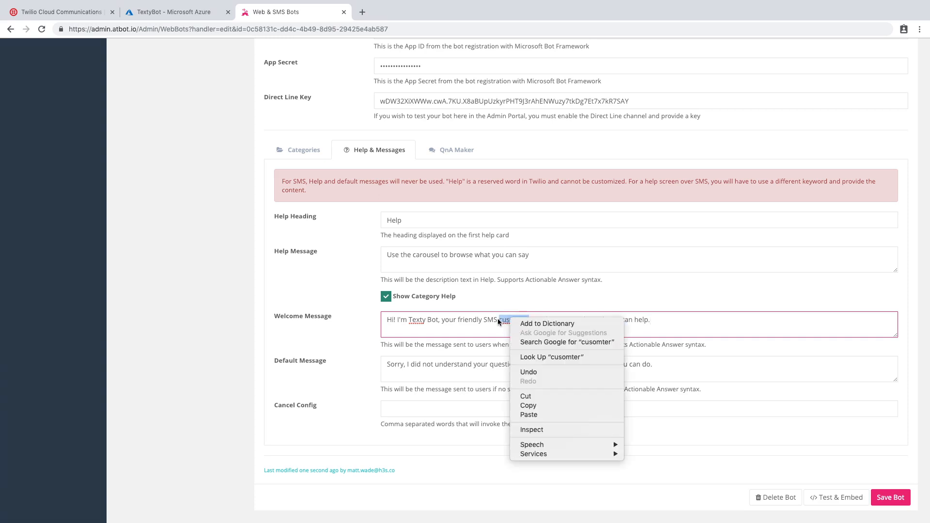
left_click(503, 319)
type("customer")
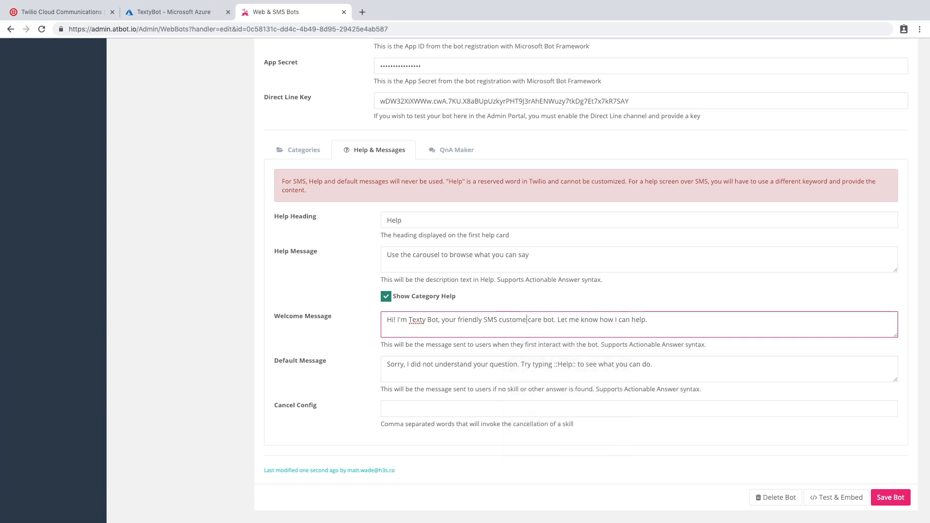
left_click(647, 428)
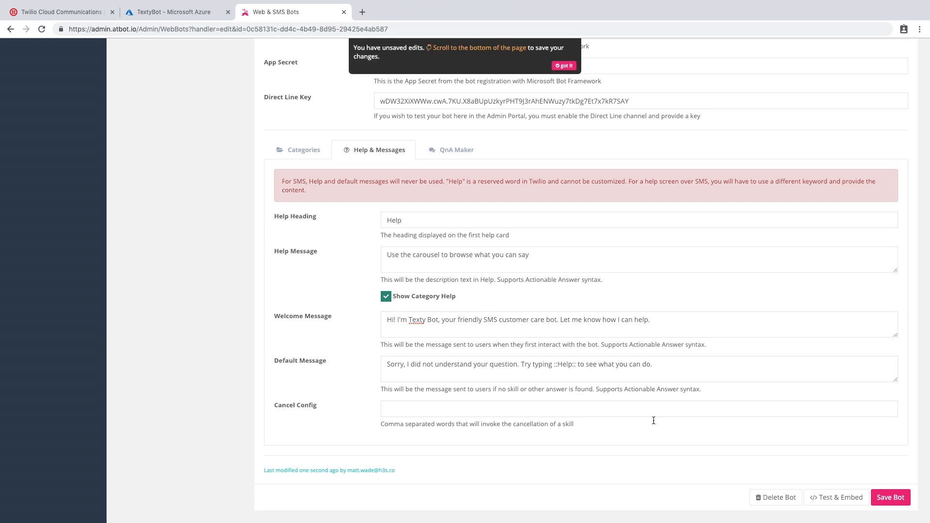
- Delete the help hint from the Default Message and save the bot
left_click(657, 367)
left_click_drag(672, 366, 522, 368)
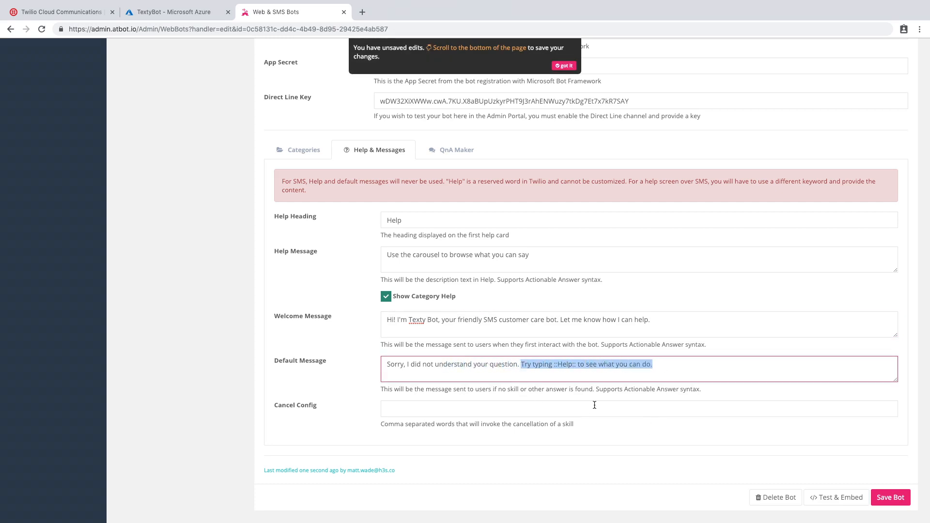
key("BackSpace")
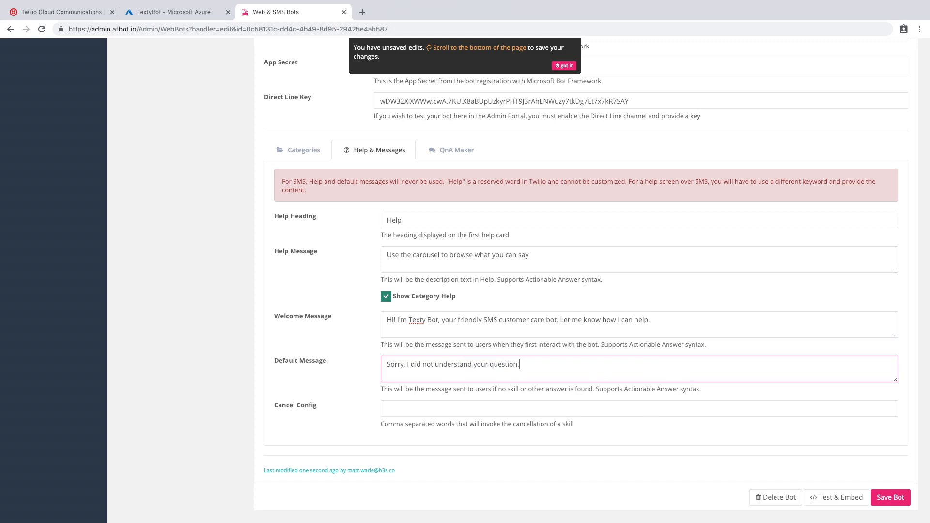
left_click(890, 497)
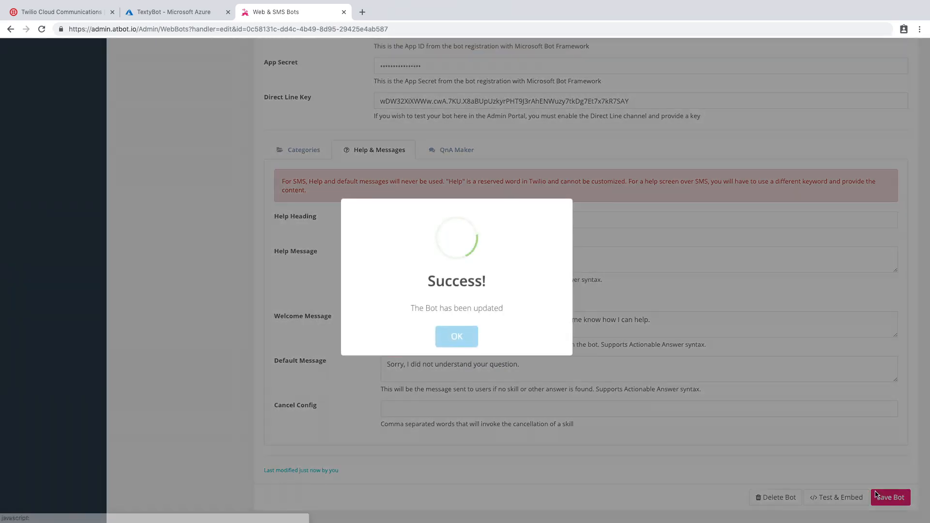
left_click(456, 336)
- Check the new greeting in the test chat, then start loading flow.microsoft.com in a new tab
scroll(673, 407, "down", 1)
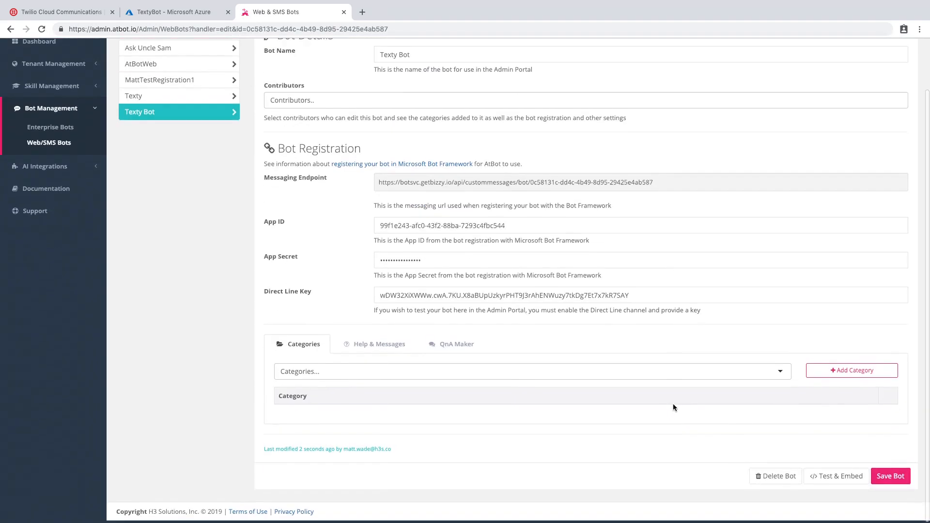
left_click(827, 479)
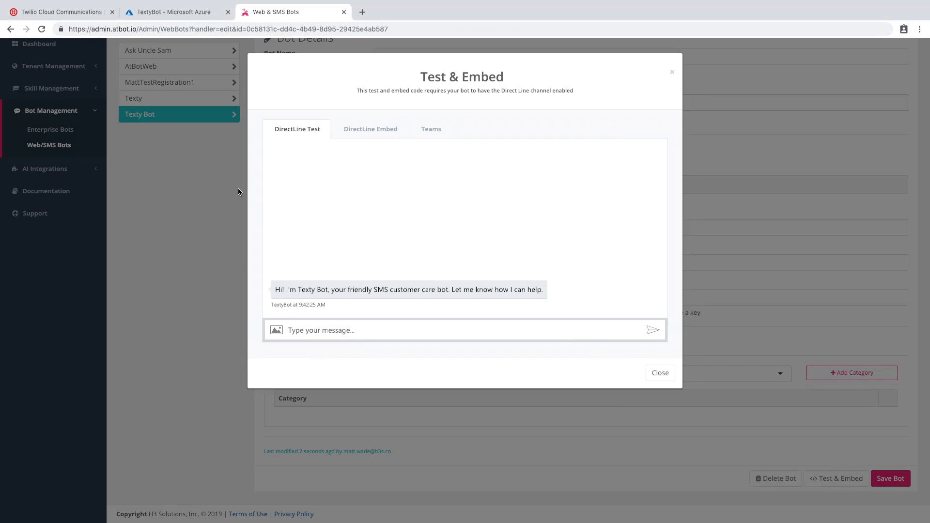
left_click(191, 183)
scroll(364, 45, "up", 2)
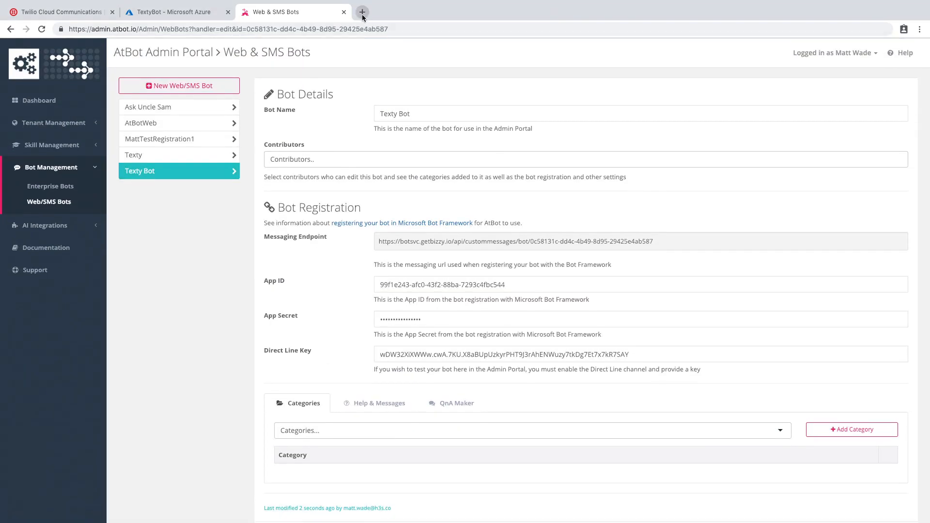
left_click(362, 12)
type("flow.microsoft.com")
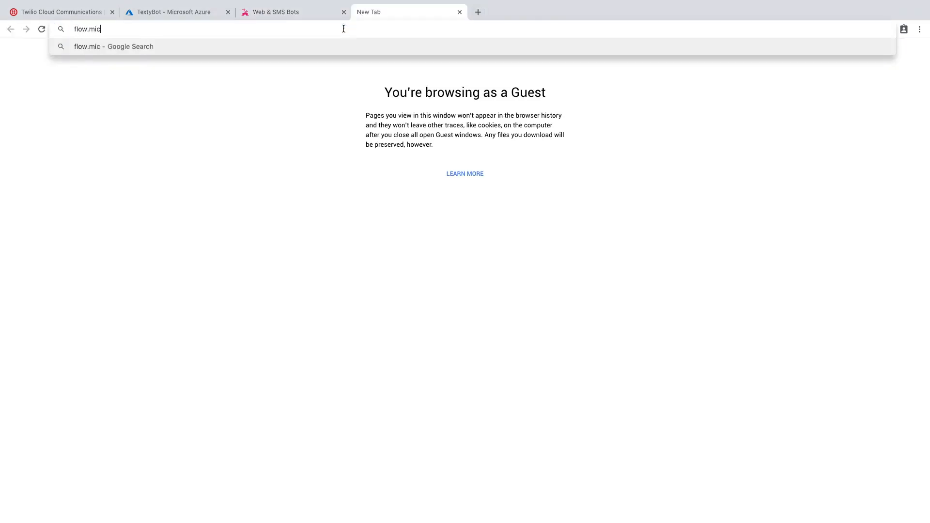
- Load flow.microsoft.com, sign in, and choose My flows > New > Create from blank
key("Return")
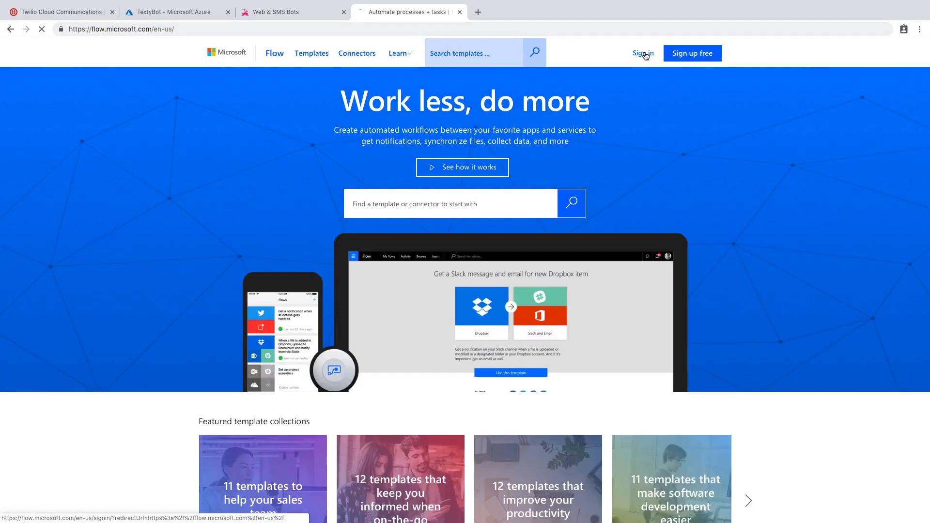
left_click(643, 54)
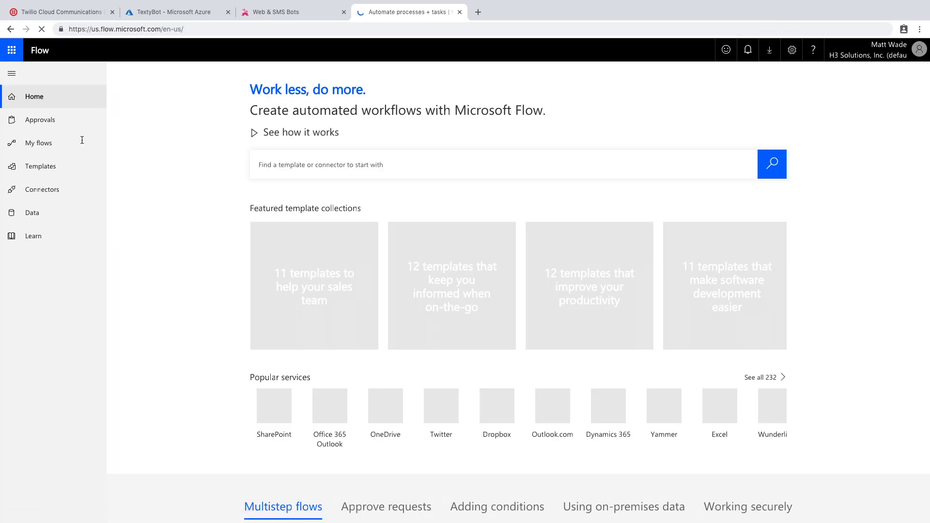
left_click(82, 142)
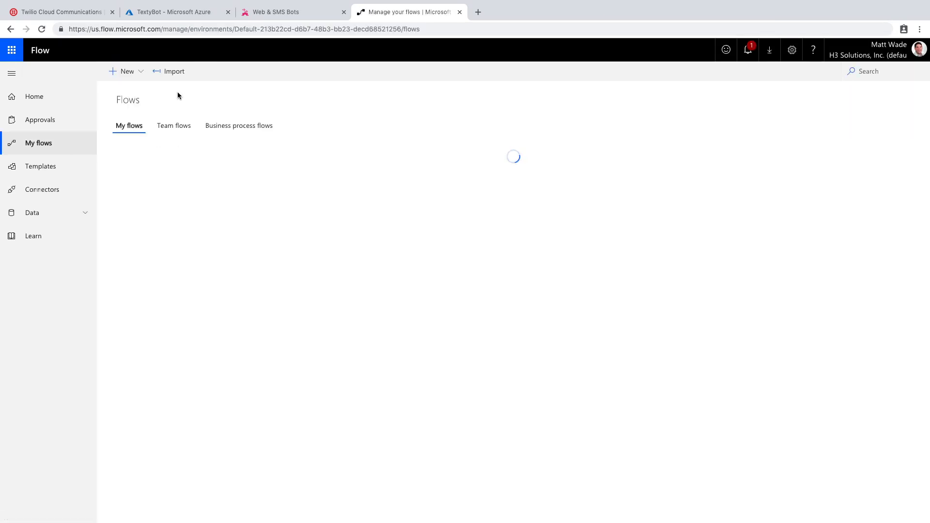
left_click(125, 72)
left_click(131, 89)
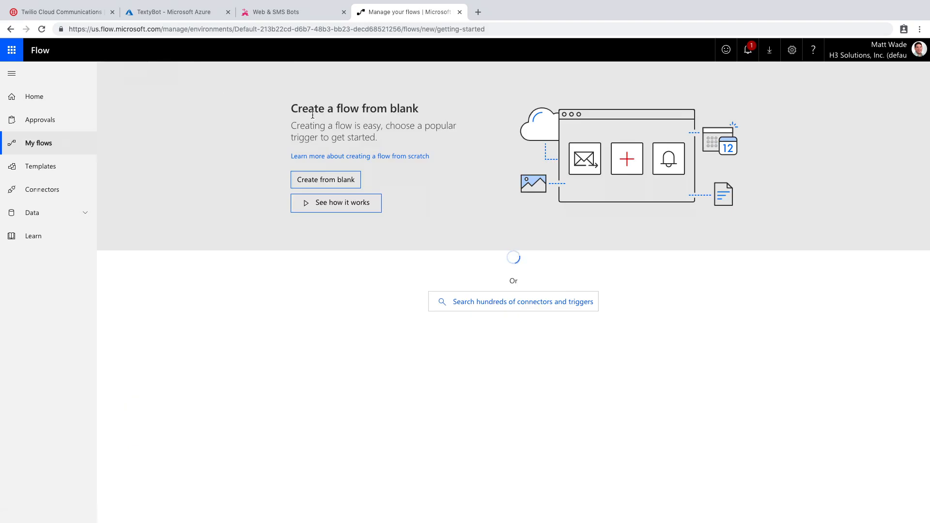
- Start a blank flow named 'Texty Bot asks for info'
left_click(327, 179)
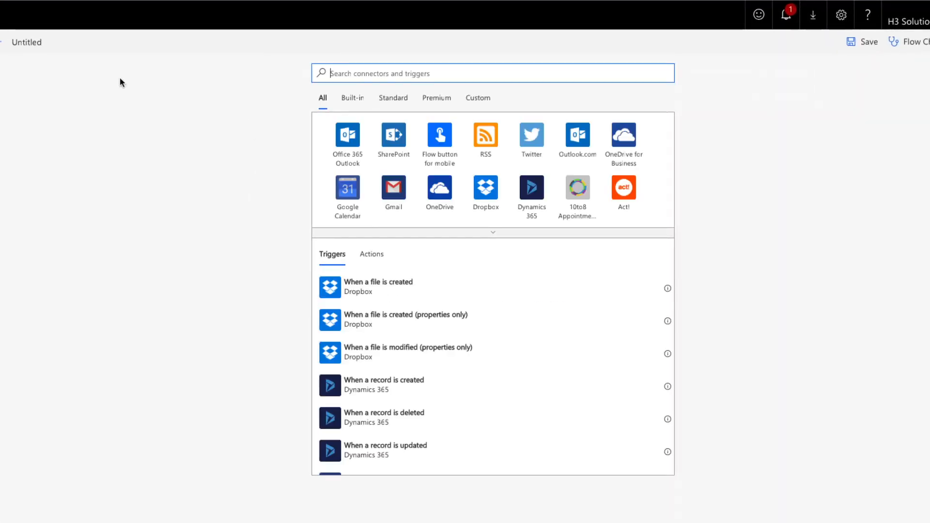
left_click(27, 42)
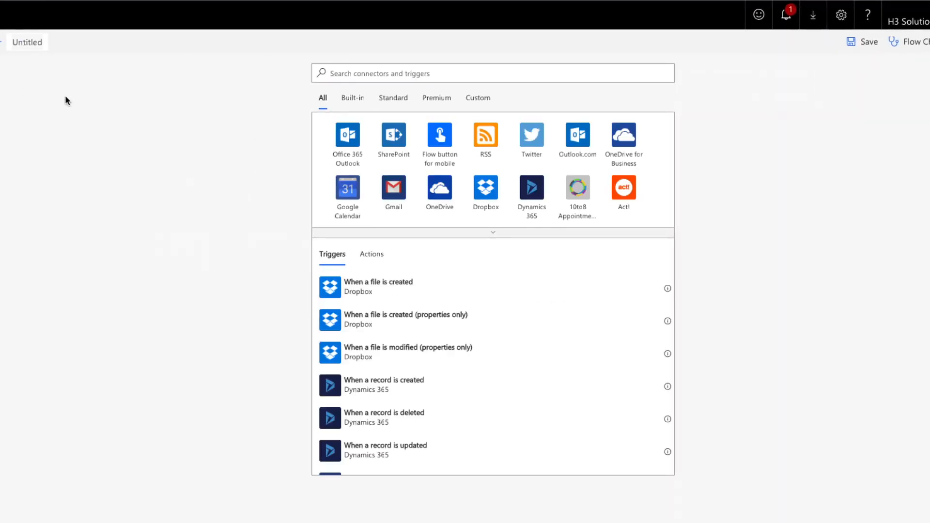
type("Texty Bot asks for info")
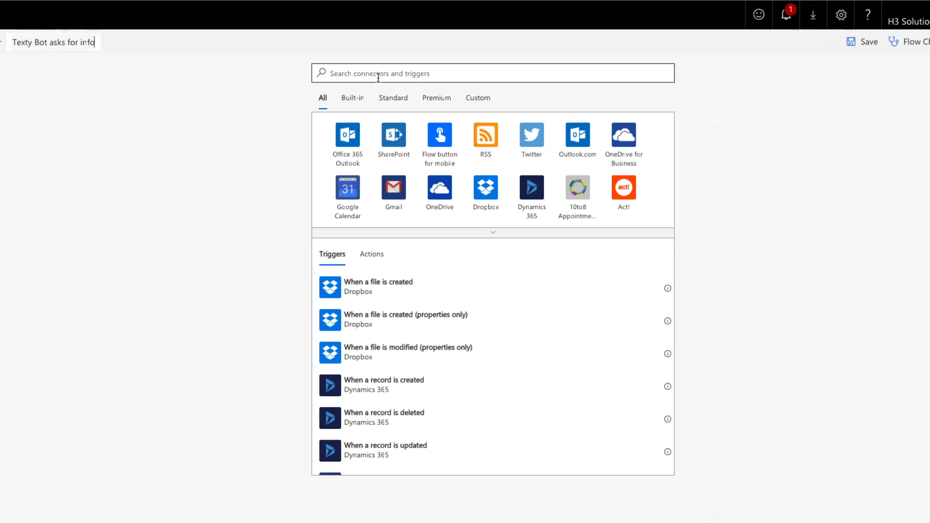
- Add the AtBot 'When an intent is used' trigger with description 'Texty Bot' and keyword 'Customer info'
left_click(378, 77)
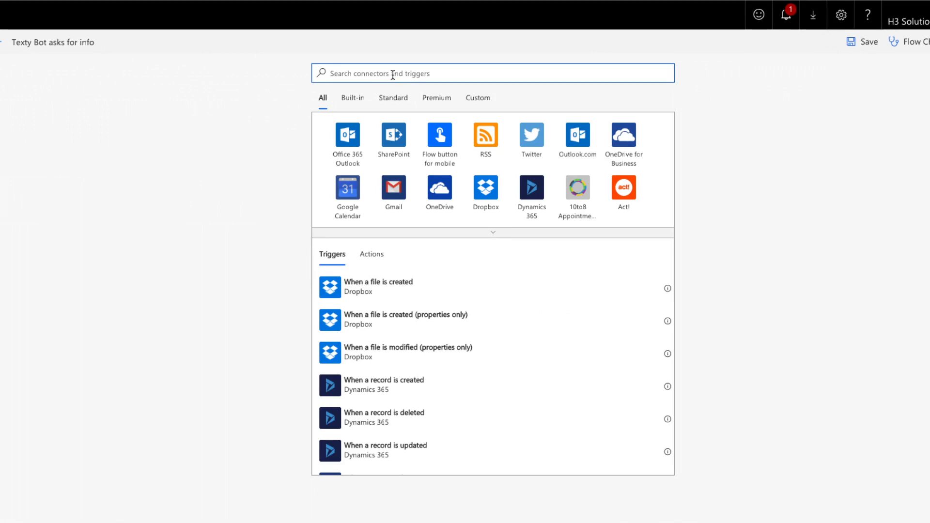
type("atbot")
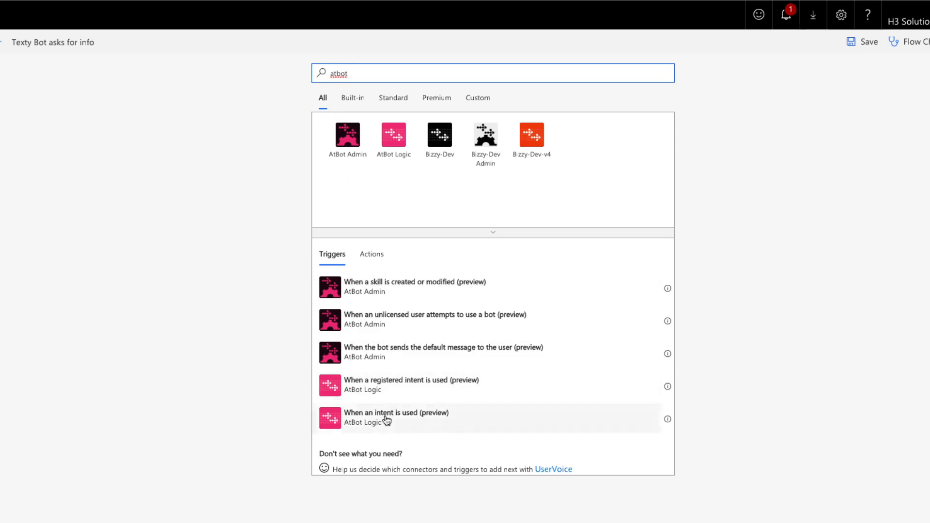
left_click(442, 407)
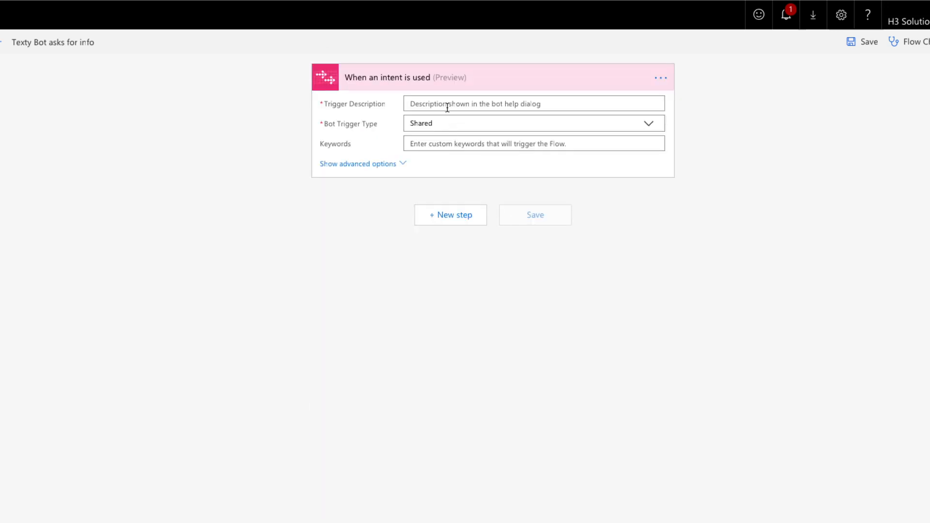
type("Tex")
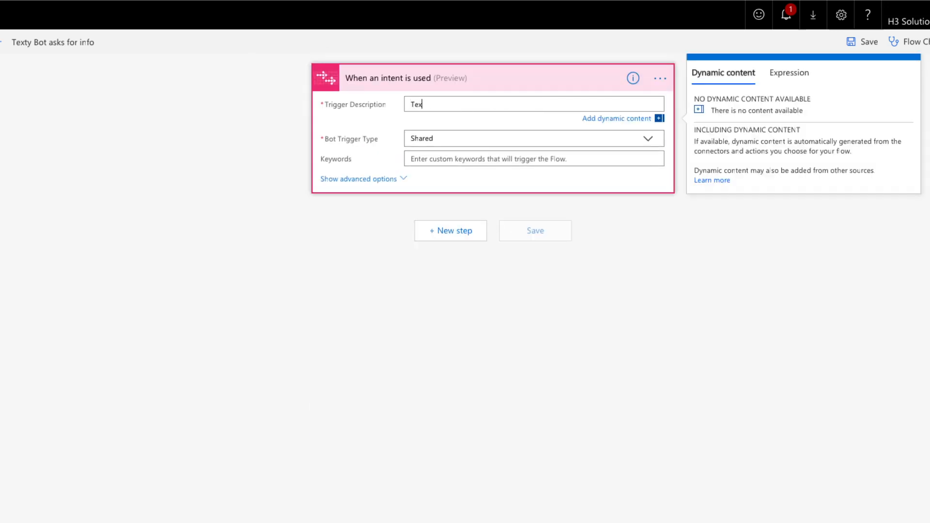
type("ty Bot Customer info")
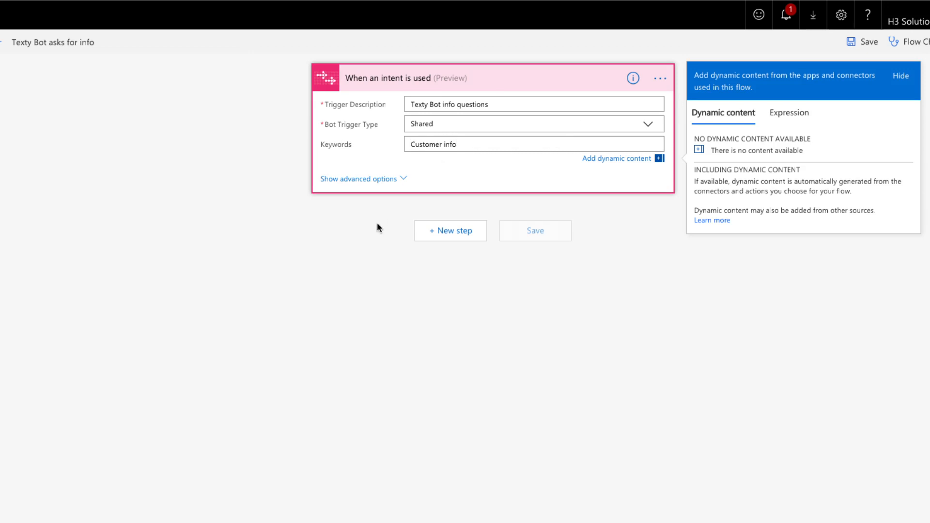
left_click(363, 256)
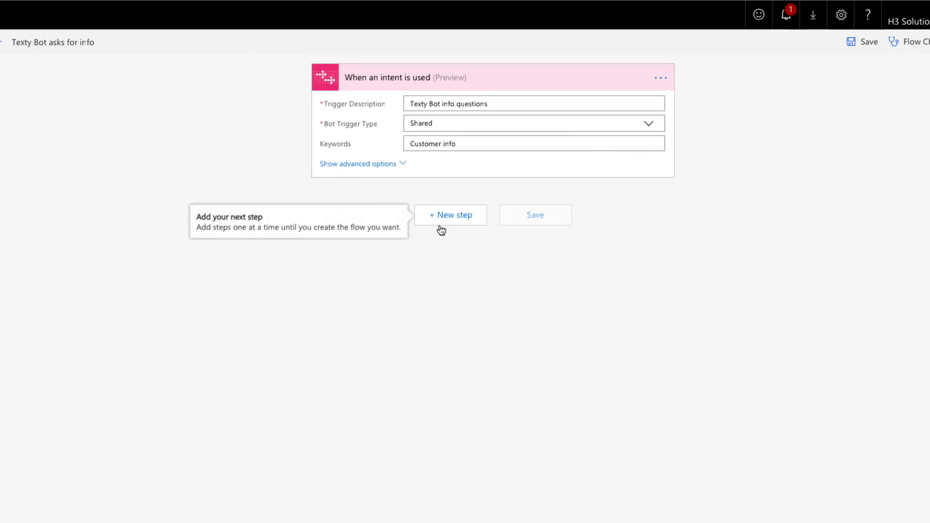
- Add a Get response from User action after the trigger
left_click(442, 213)
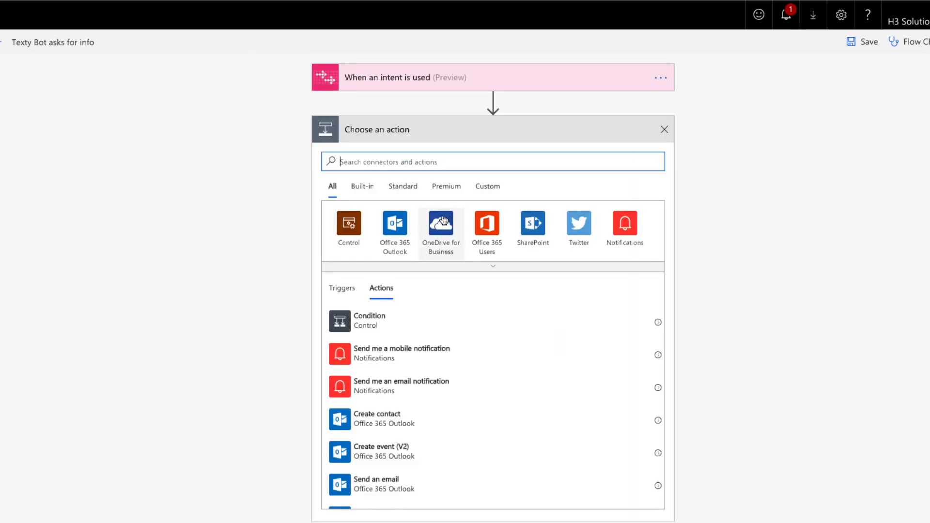
type("send")
key("BackSpace")
key("BackSpace")
key("BackSpace")
key("BackSpace")
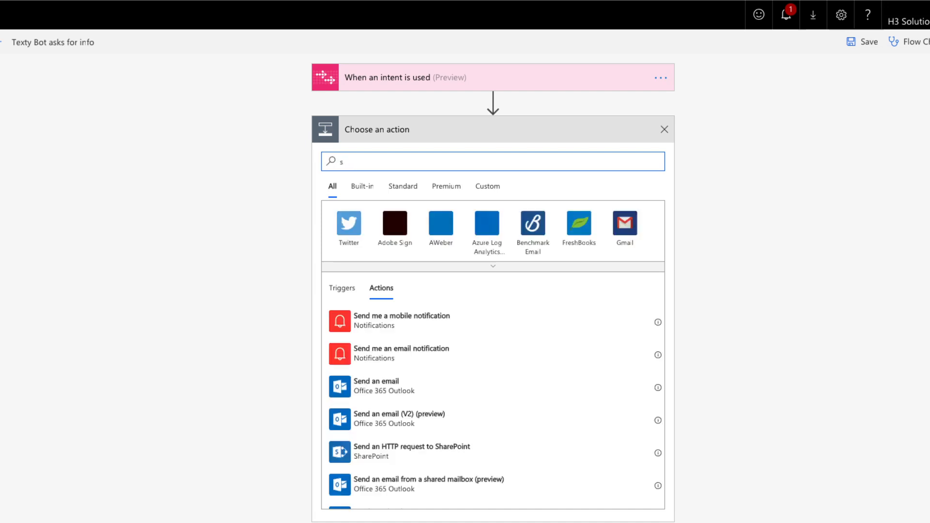
type("get response")
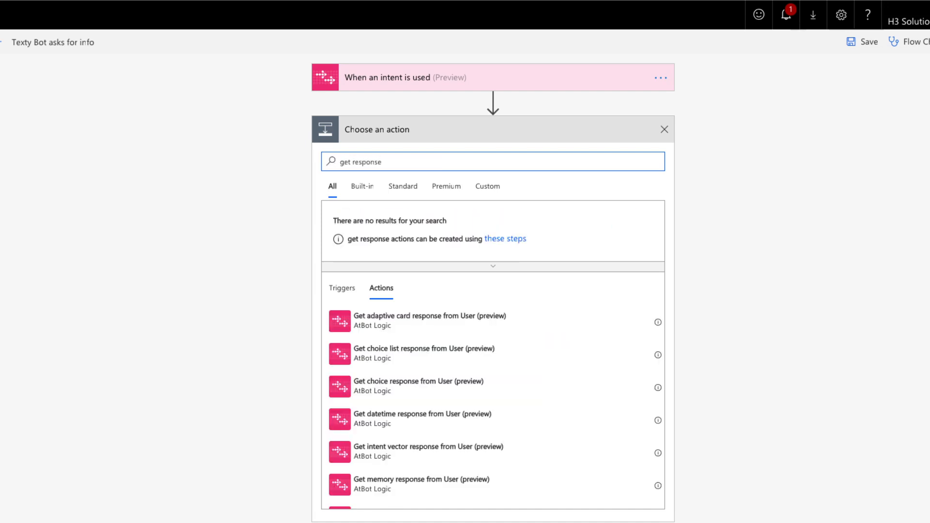
scroll(380, 411, "down", 3)
scroll(380, 411, "down", 1)
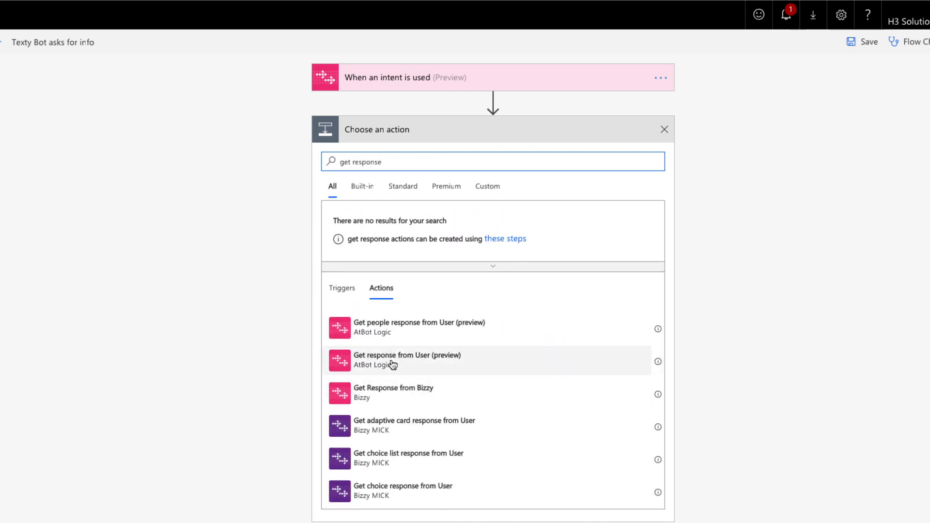
scroll(390, 363, "up", 1)
left_click(407, 397)
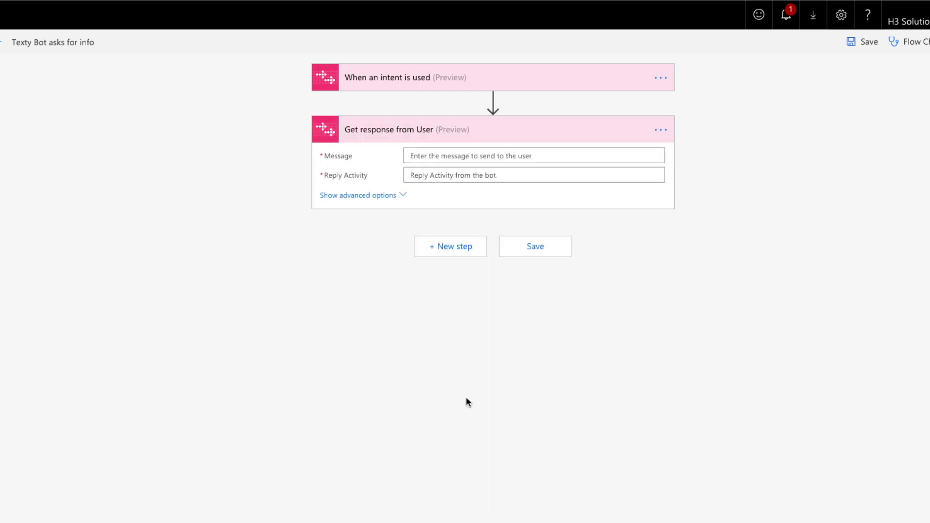
- Make it ask 'Hi there! I'm going to show you some cool stuff. First, what's your name', using Reply Activity
left_click(534, 152)
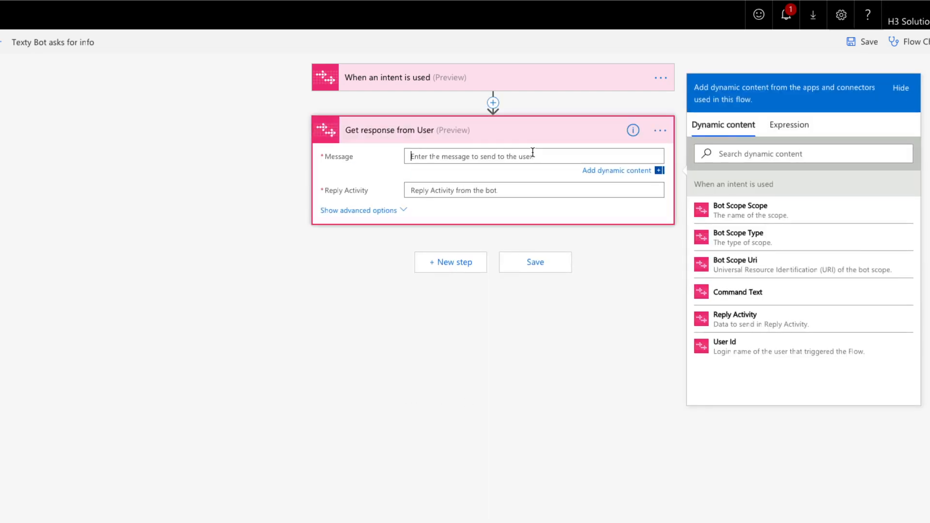
type("Hi there")
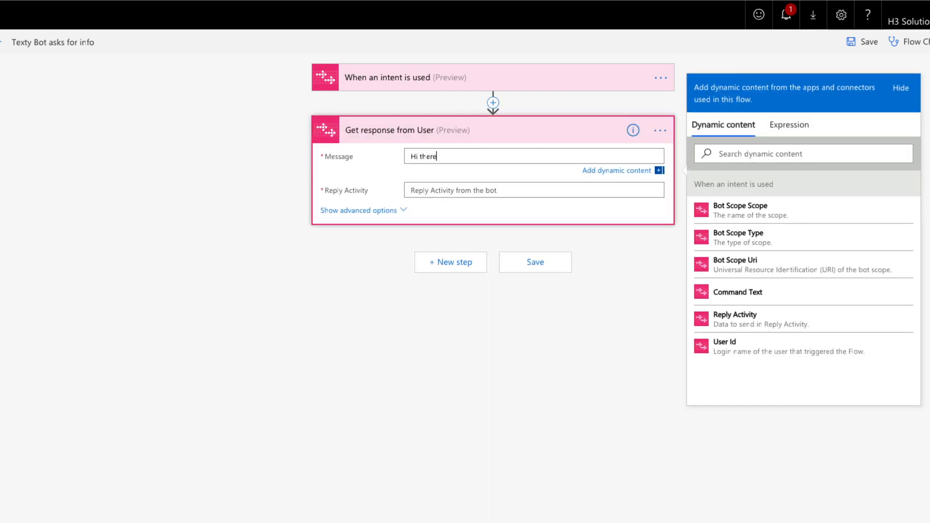
type("! I'm going to show you some cool stuff.")
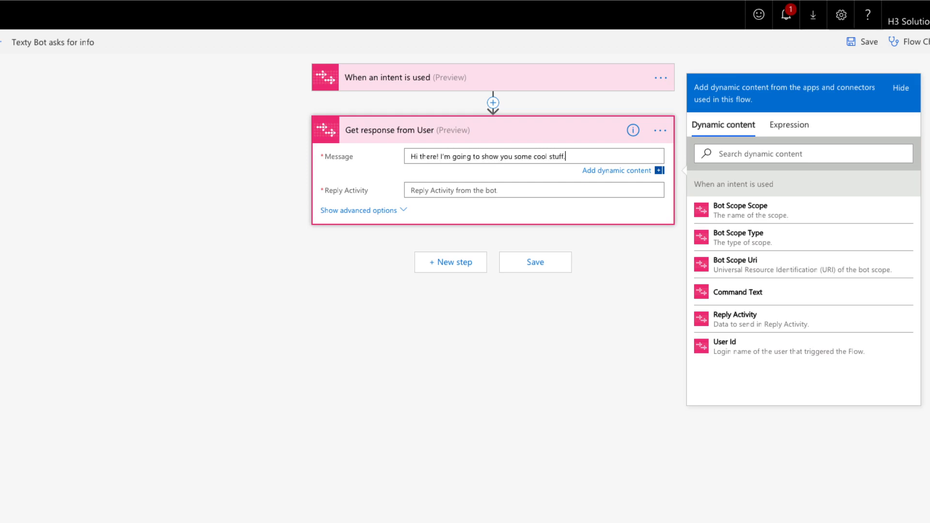
type(" First, what's your name?")
left_click(483, 184)
type("reply")
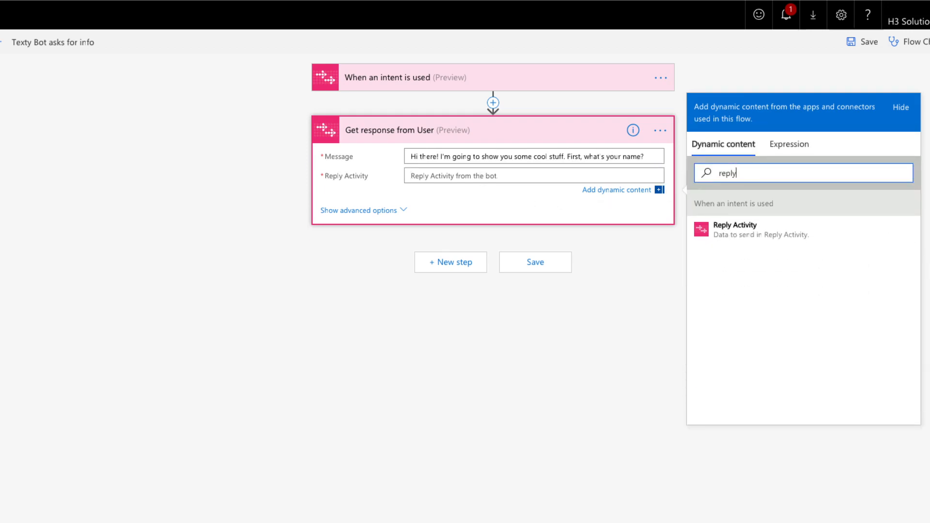
left_click(729, 226)
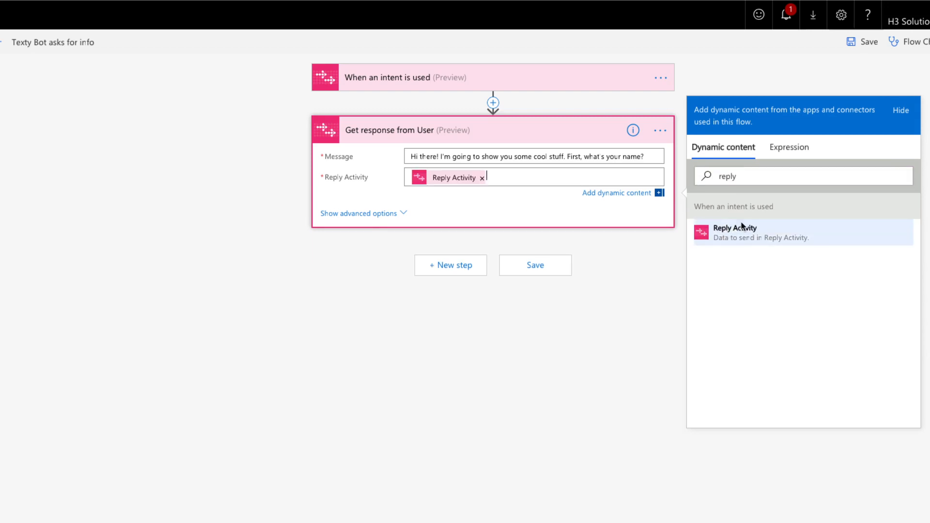
- Rename the step to 'Get response from User: Name'
left_click(652, 132)
left_click(701, 128)
left_click(471, 130)
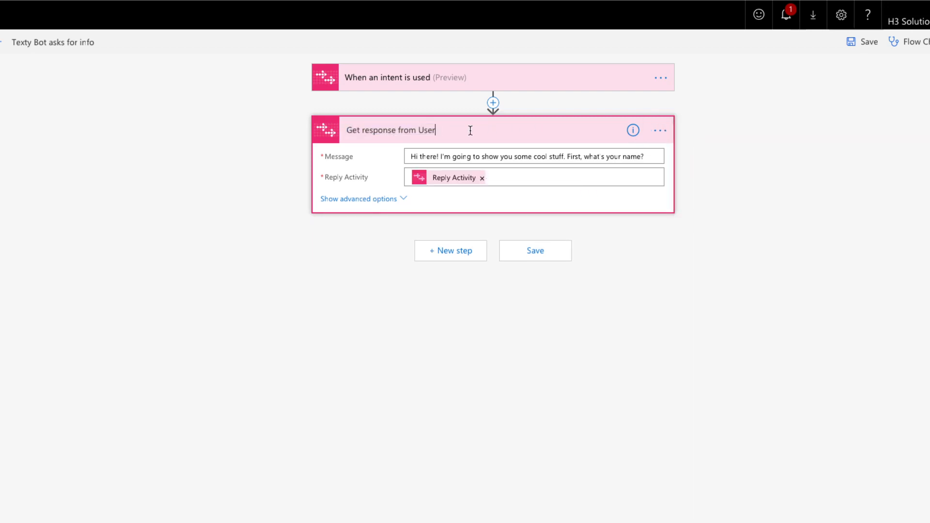
type(": Name")
key("Return")
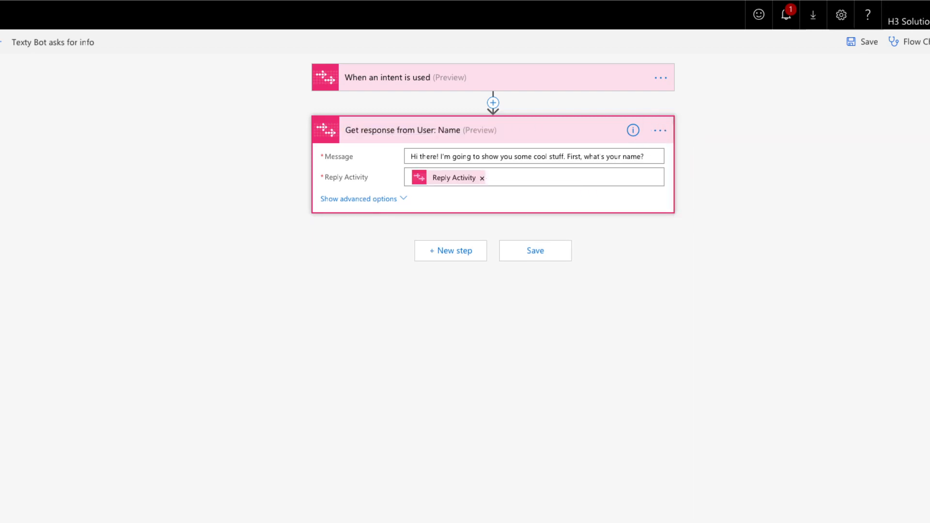
- Add a second Get response from User action
left_click(446, 250)
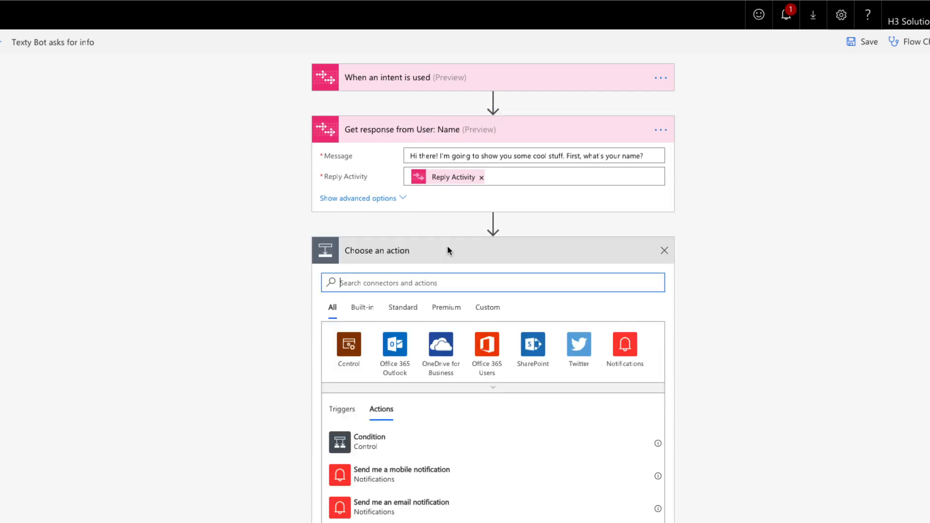
type("send rep")
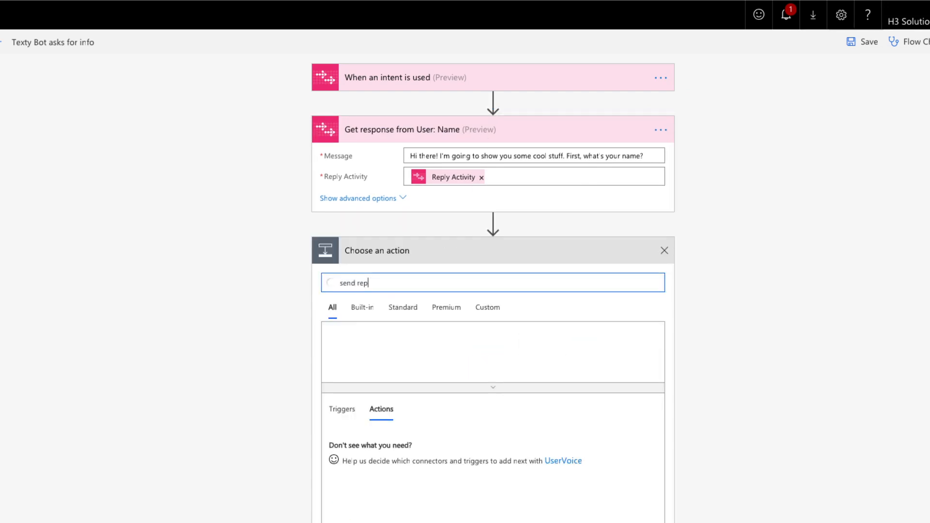
key("BackSpace")
key("BackSpace")
key("BackSpace")
key("BackSpace")
type("get response")
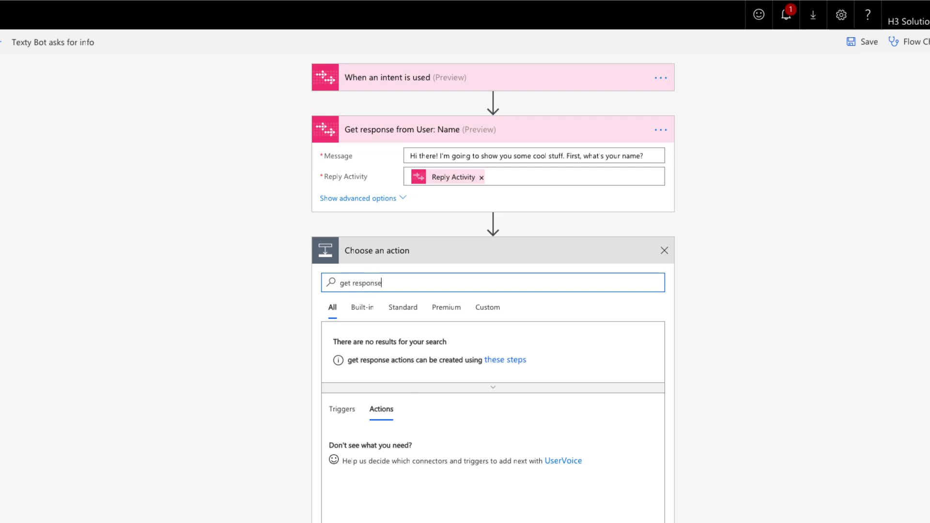
scroll(320, 412, "down", 2)
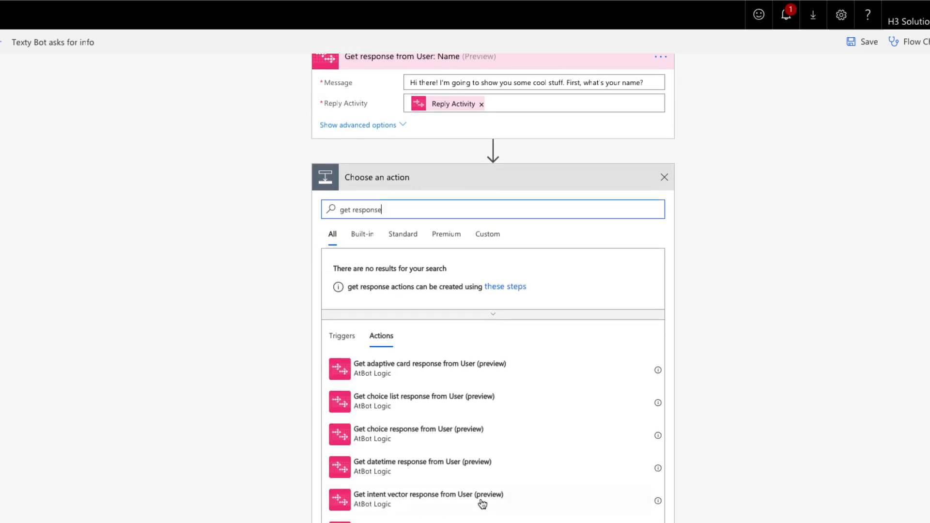
scroll(481, 501, "down", 2)
scroll(482, 504, "down", 1)
left_click(407, 477)
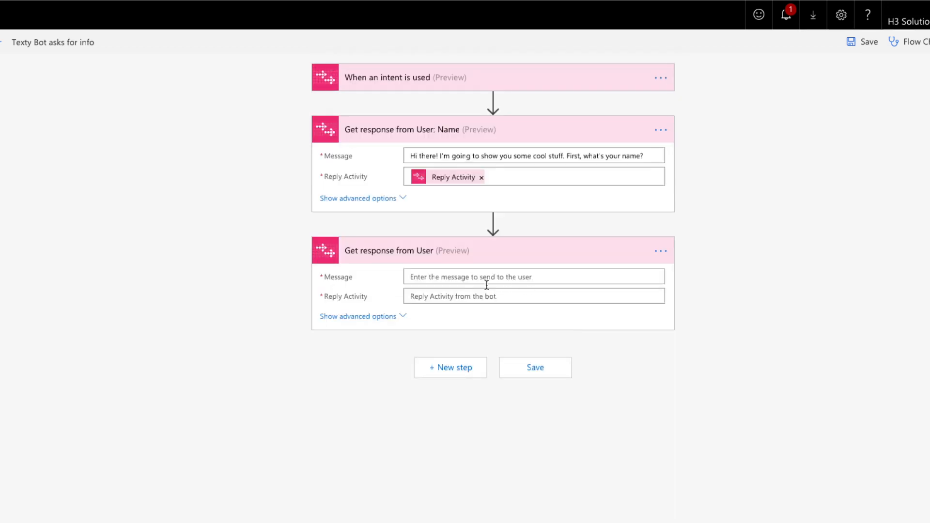
- Write 'Thanks, <name answer>. Now, what's your email address?' and pass Reply Activity
left_click(489, 278)
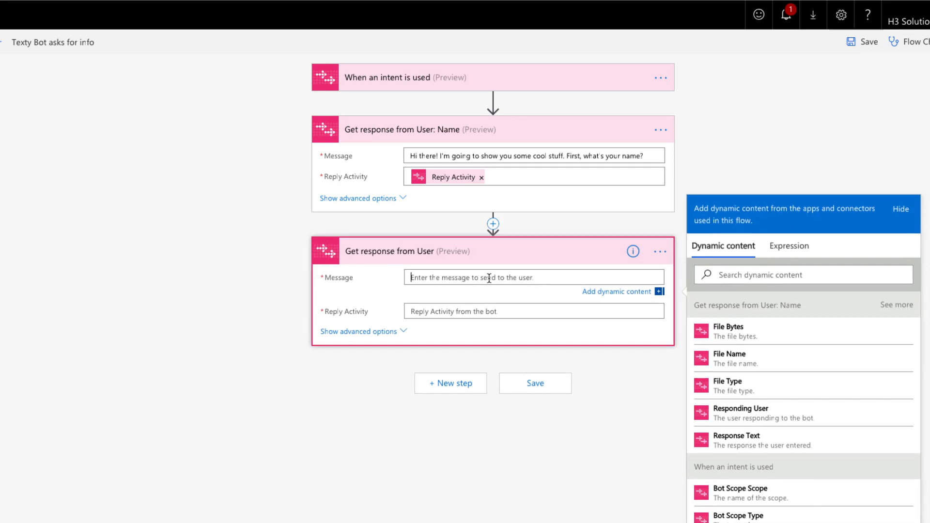
type("Thanks")
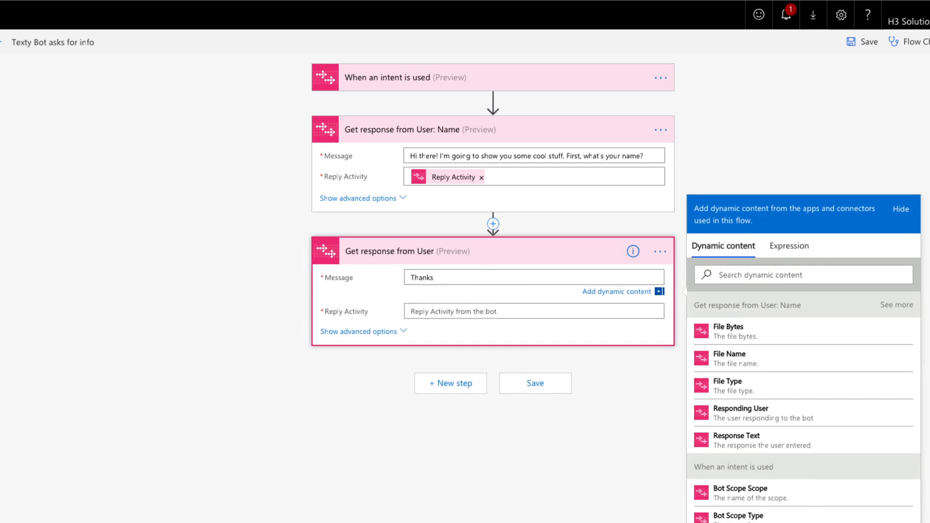
left_click(761, 449)
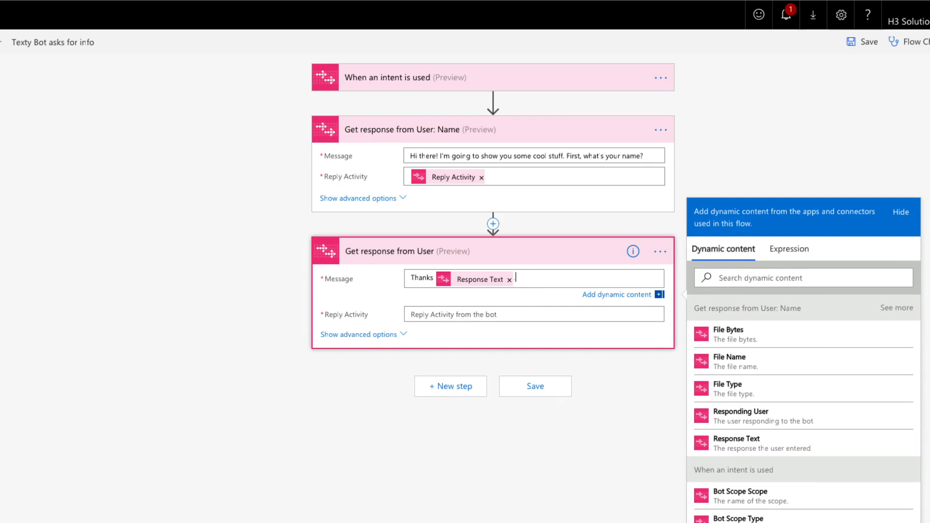
type(". Now, what's your email address?")
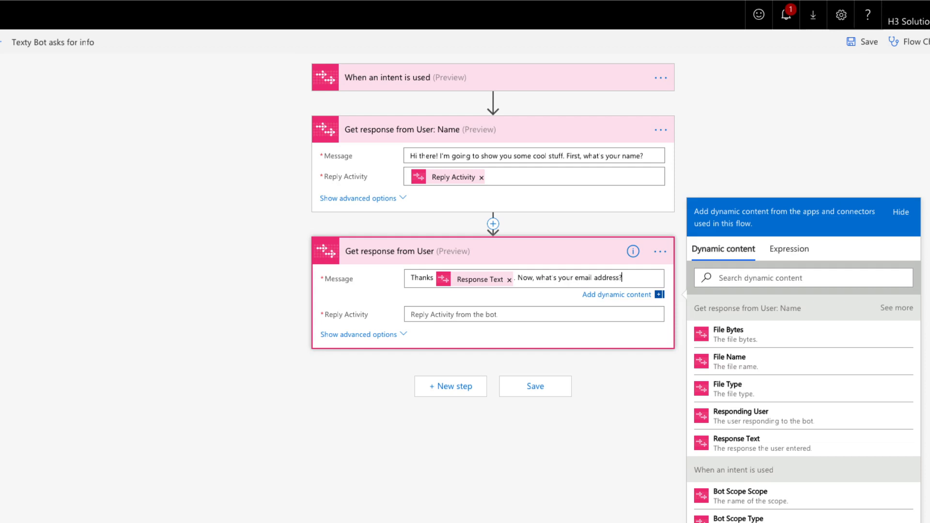
left_click(489, 315)
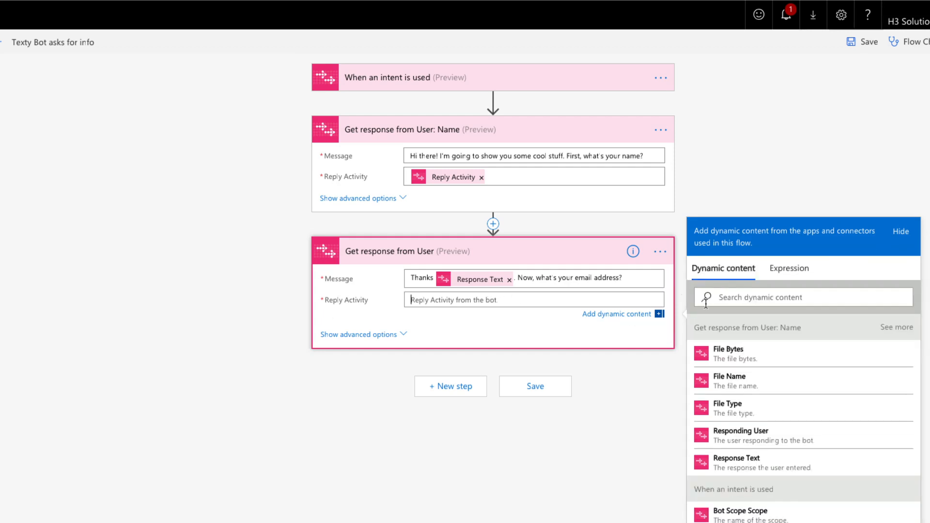
left_click(707, 296)
type("reply")
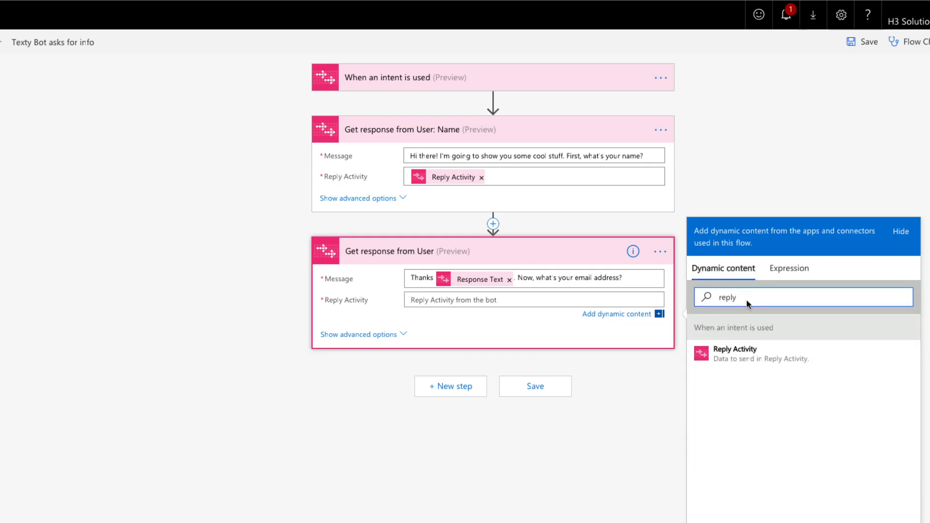
left_click(736, 353)
left_click(432, 278)
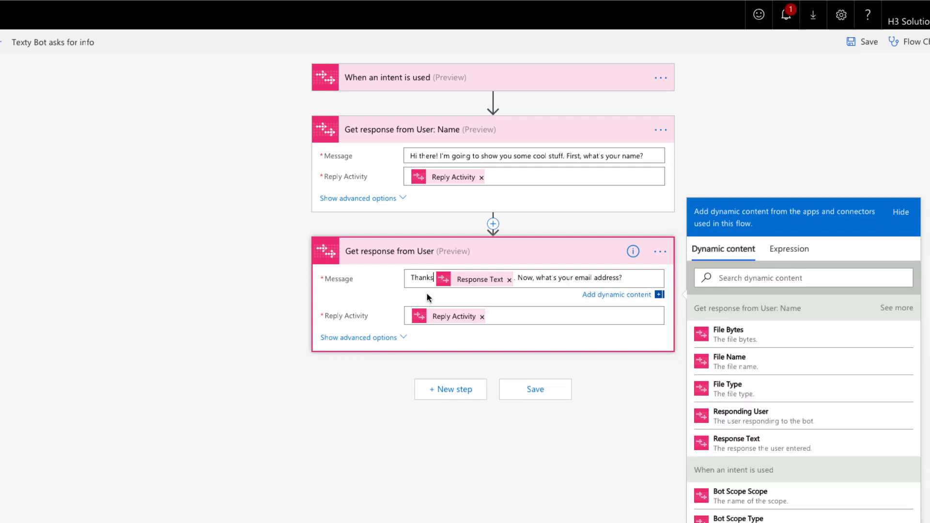
- Rename the step to 'Get response from User: Email'
left_click(665, 251)
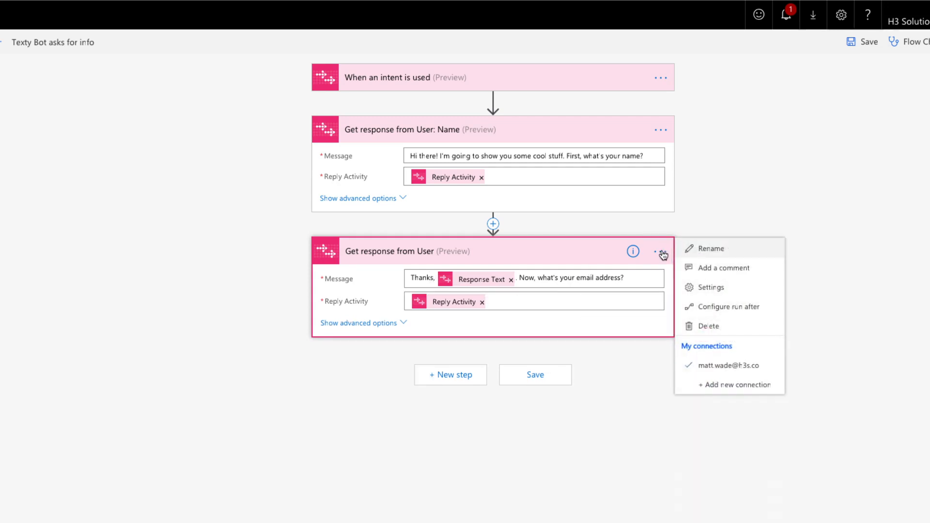
left_click(711, 247)
left_click(496, 248)
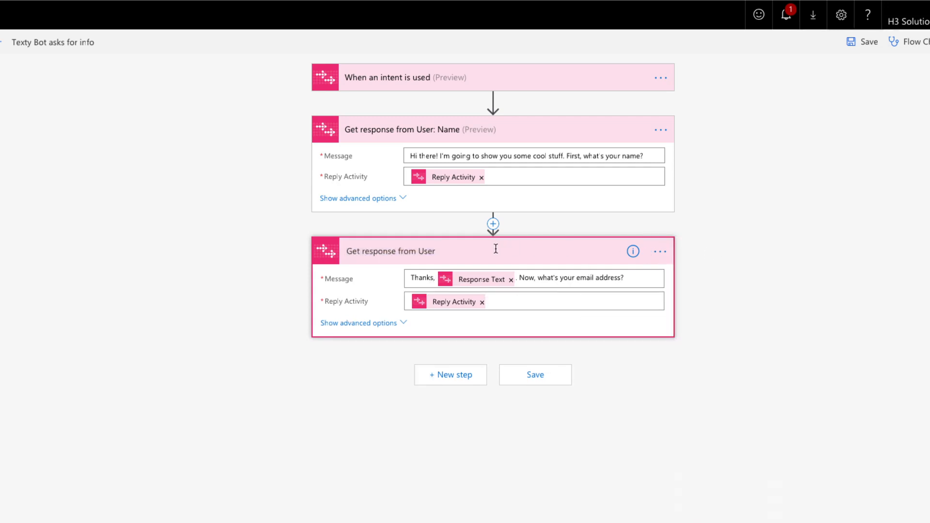
type(": Email")
key("Return")
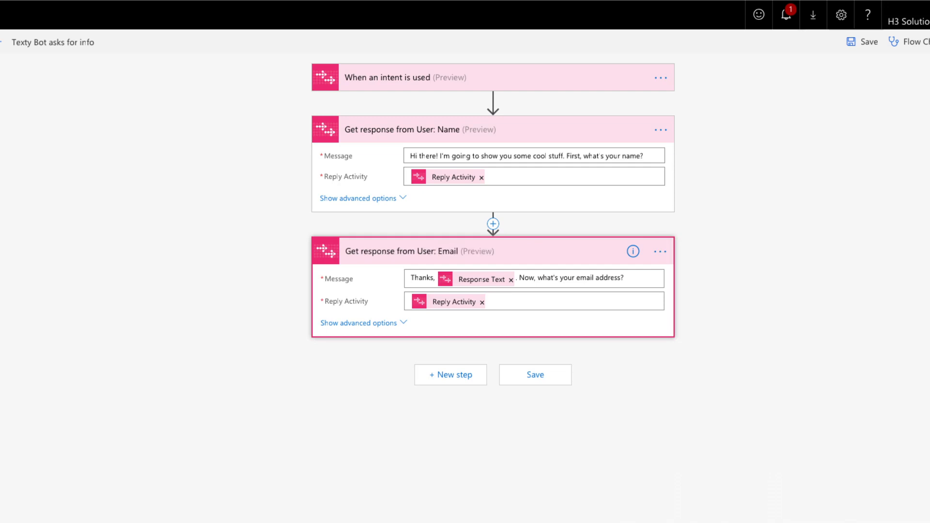
- Add a third Get response from User step titled 'Get response from User: Phone'
left_click(425, 375)
type("get response")
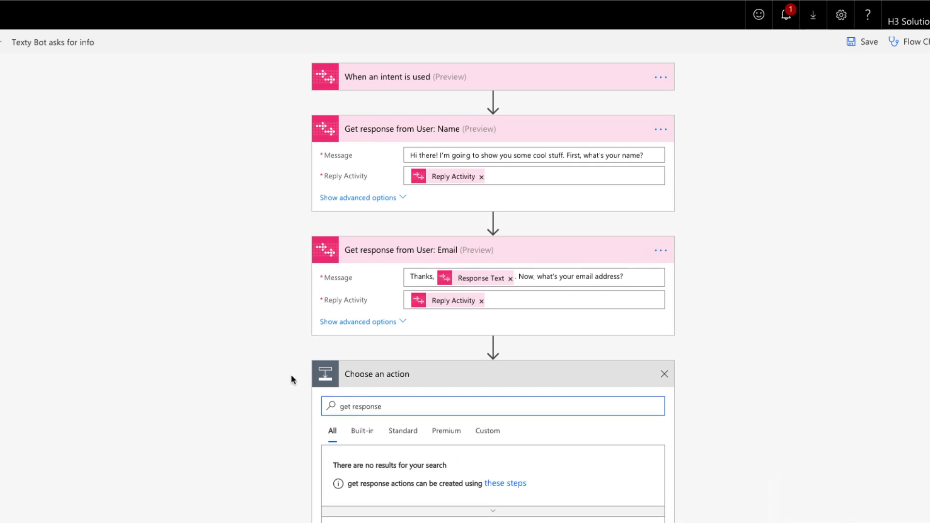
scroll(292, 377, "down", 4)
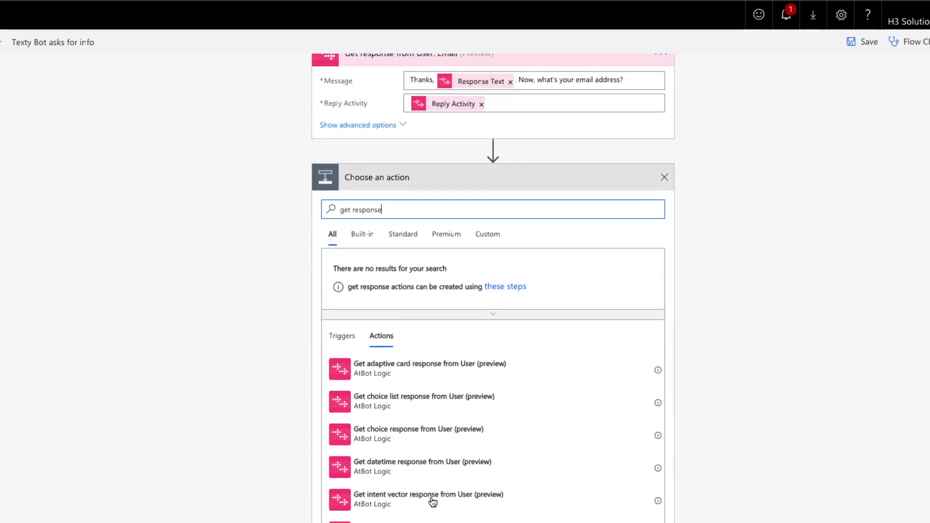
scroll(431, 501, "down", 3)
left_click(355, 390)
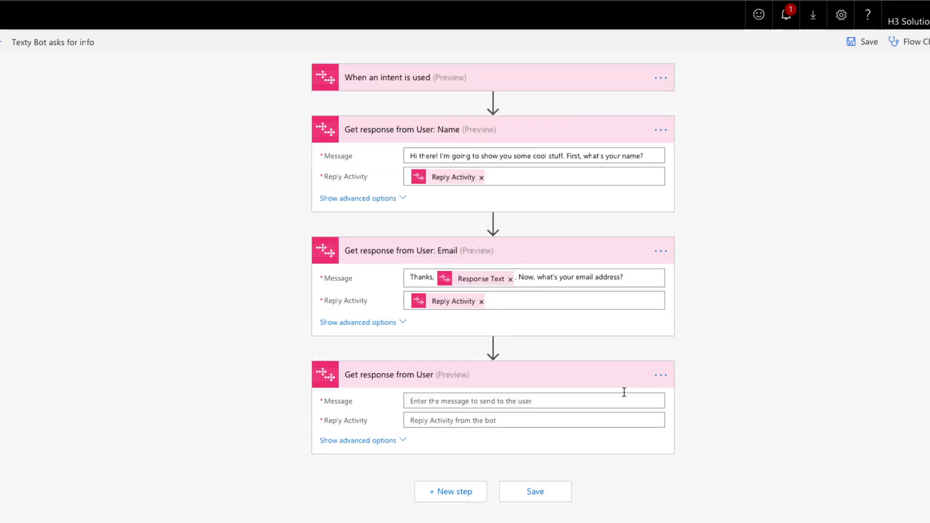
left_click(661, 375)
left_click(699, 375)
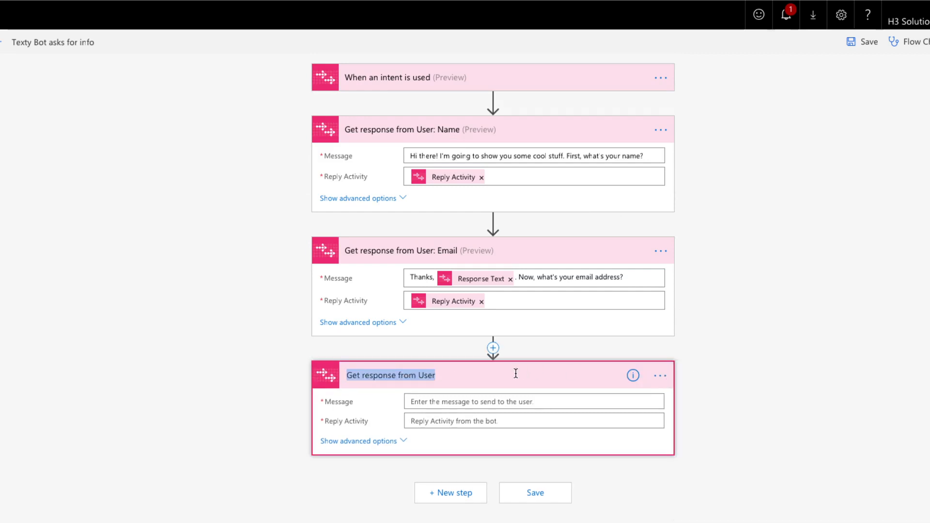
left_click(513, 373)
type(": ")
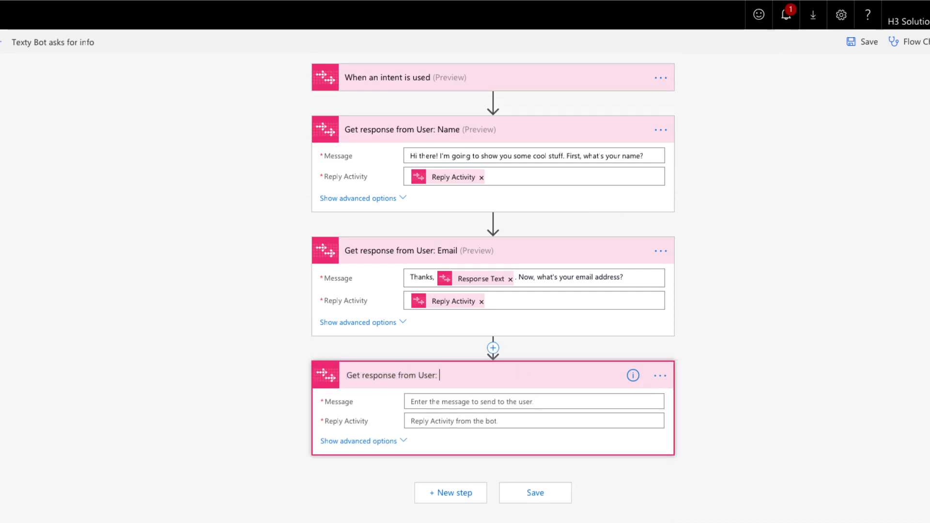
type("Phone")
- Have the Phone step ask 'And your phone number?' and insert Reply Activity
left_click(473, 406)
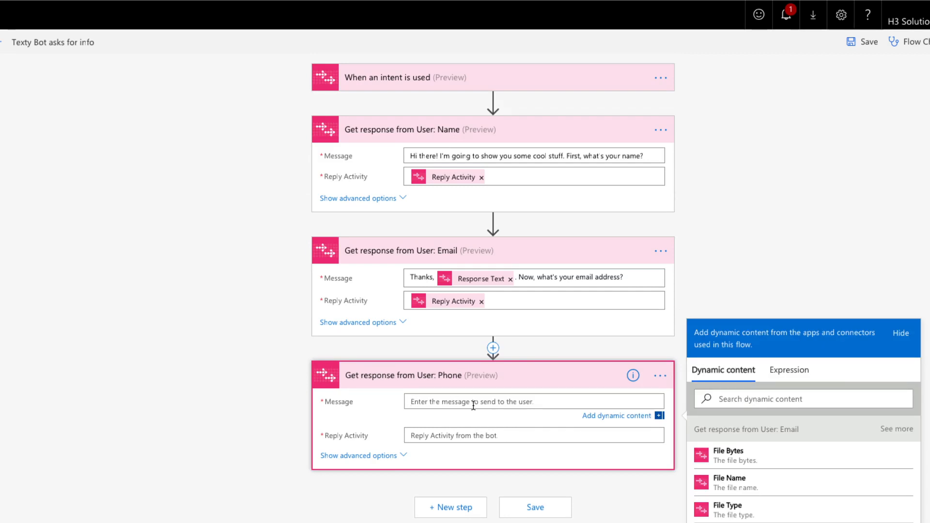
type("And your phone number?")
left_click(465, 437)
left_click(776, 418)
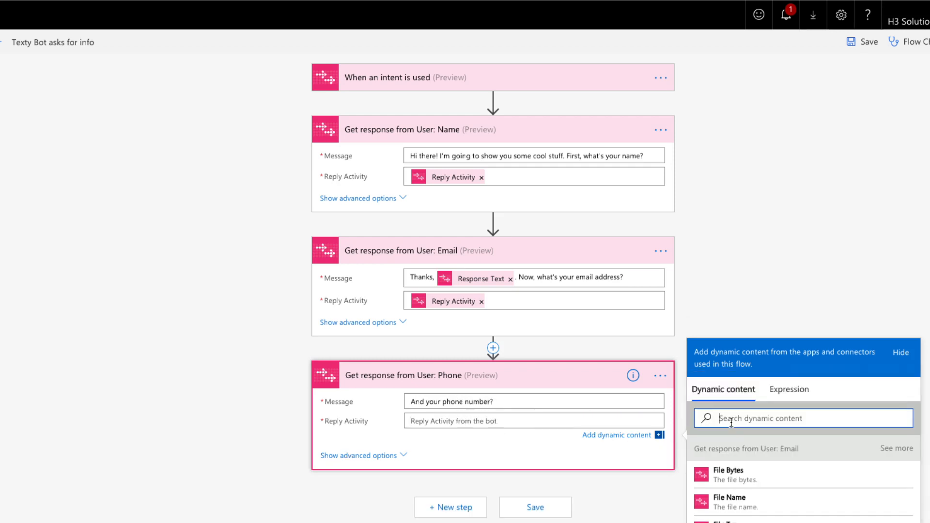
type("reply")
left_click(735, 473)
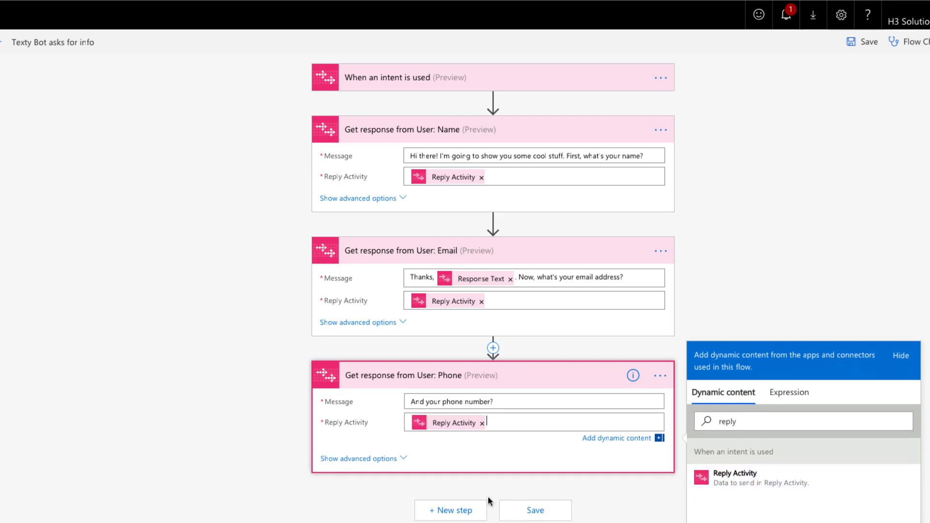
left_click(436, 514)
left_click(450, 501)
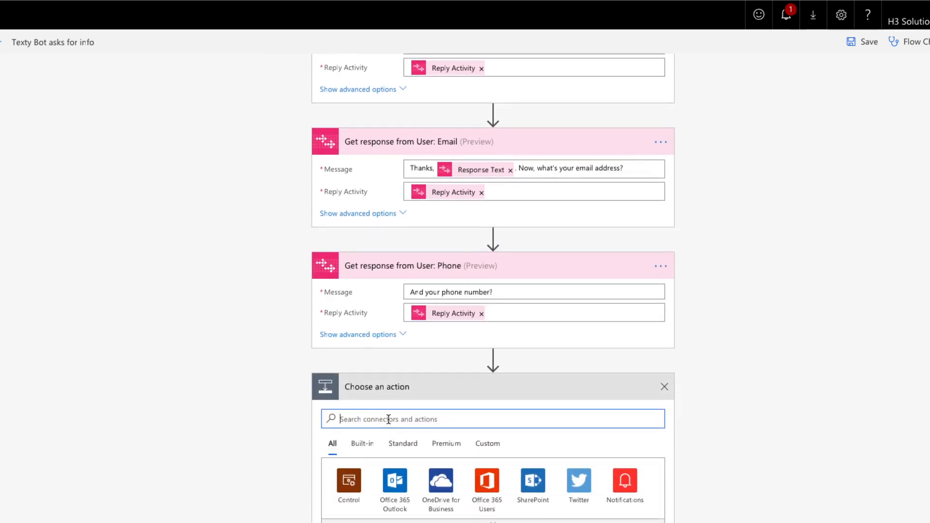
- Add another Get response from User step titled 'Get response from User: Home Town'
type("get response")
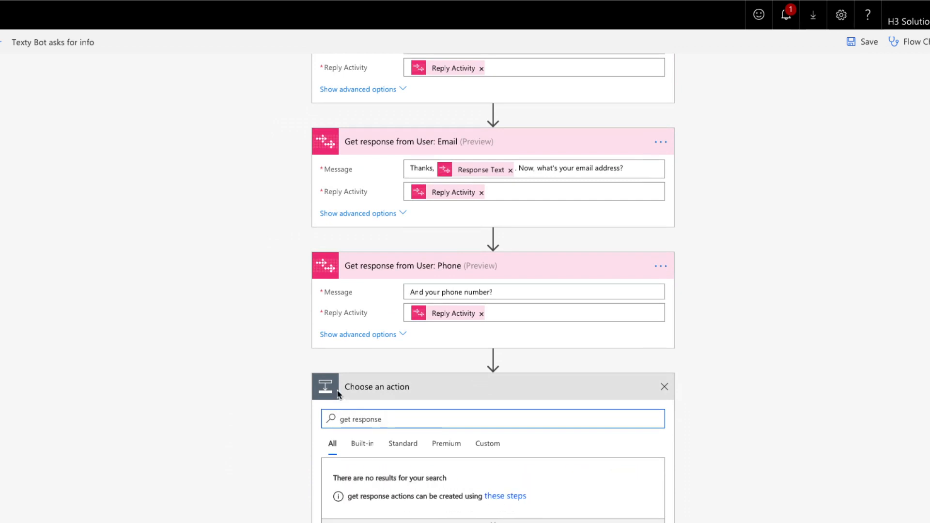
scroll(240, 374, "down", 4)
scroll(484, 504, "down", 4)
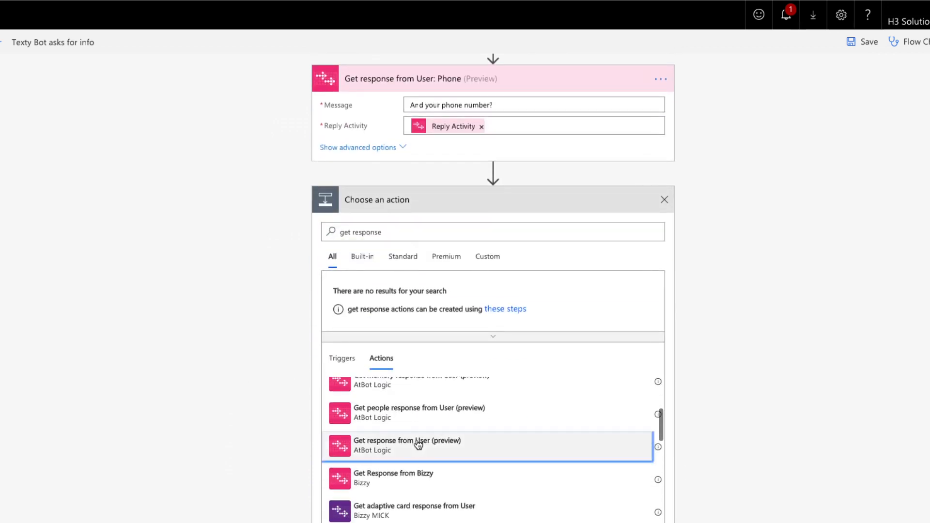
left_click(418, 445)
left_click(660, 471)
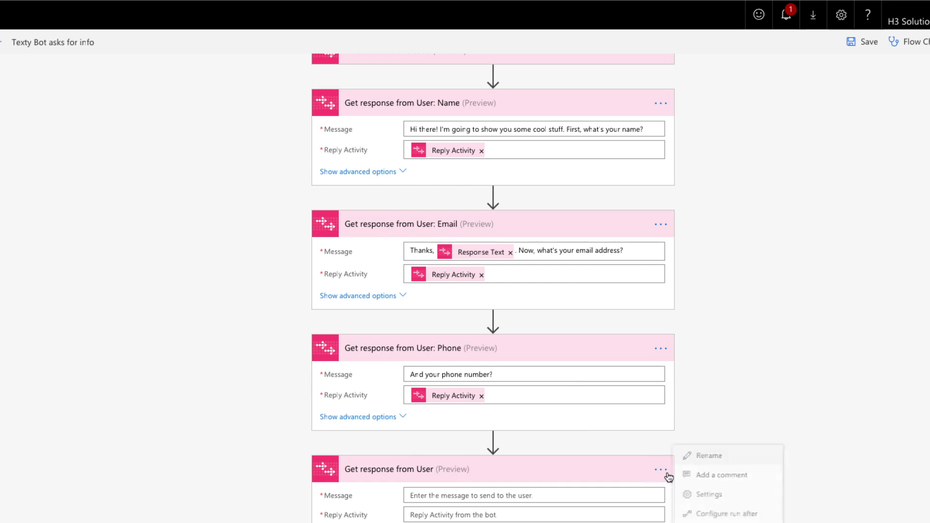
left_click(658, 473)
left_click(708, 456)
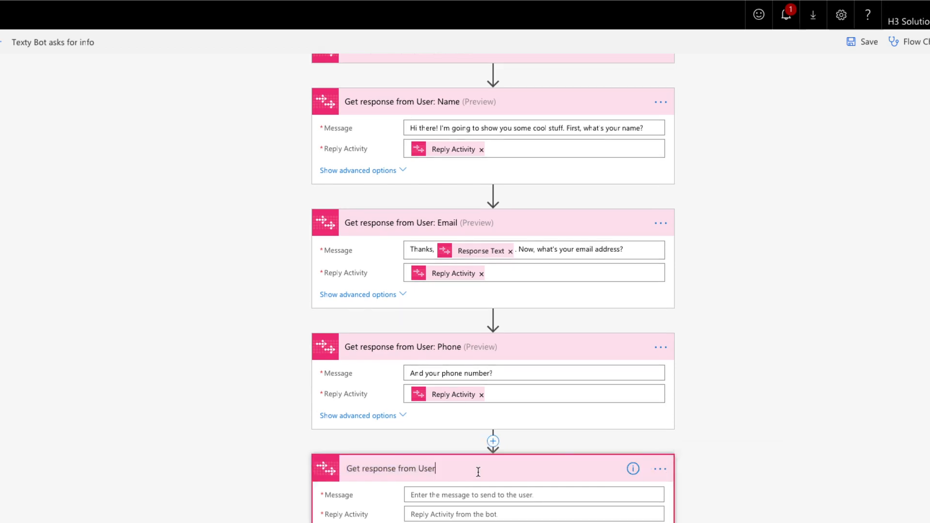
type(": home")
key("BackSpace")
key("BackSpace")
key("BackSpace")
key("BackSpace")
type("Hom")
- Have the Home Town step ask 'How about your home town?' and insert Reply Activity
left_click(488, 499)
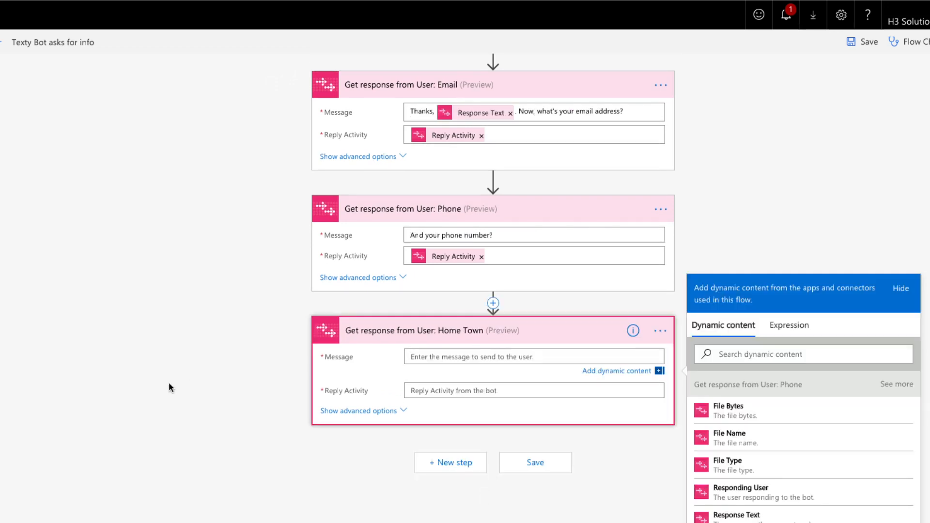
type("H")
key("BackSpace")
type("How ab")
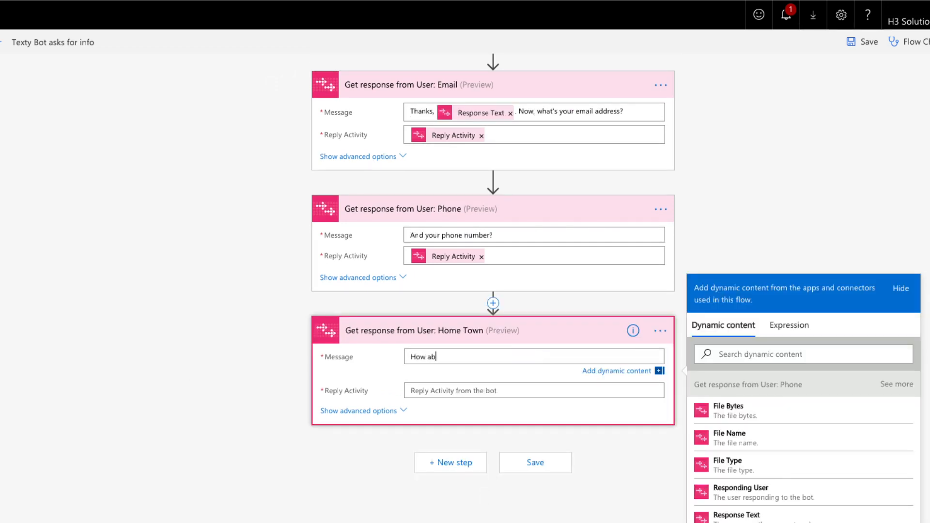
type("out your home town?")
left_click(428, 390)
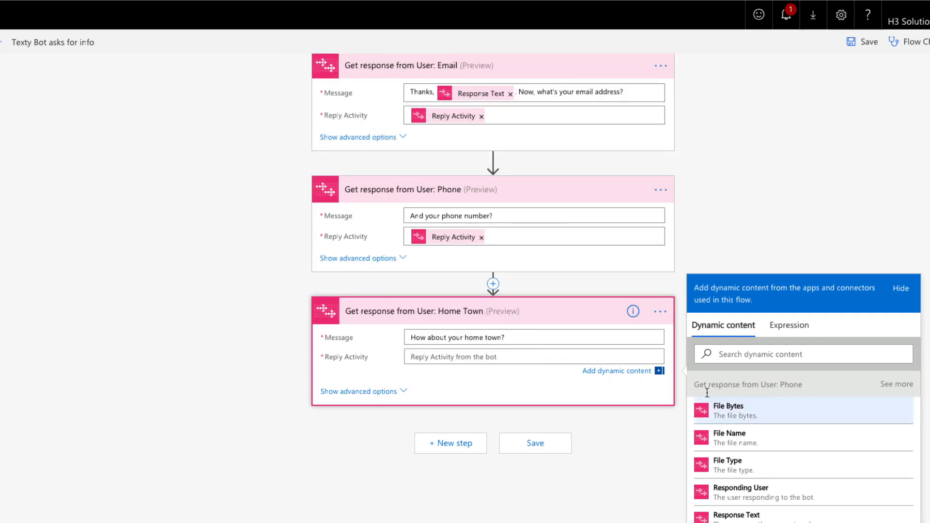
left_click(738, 354)
type("reply")
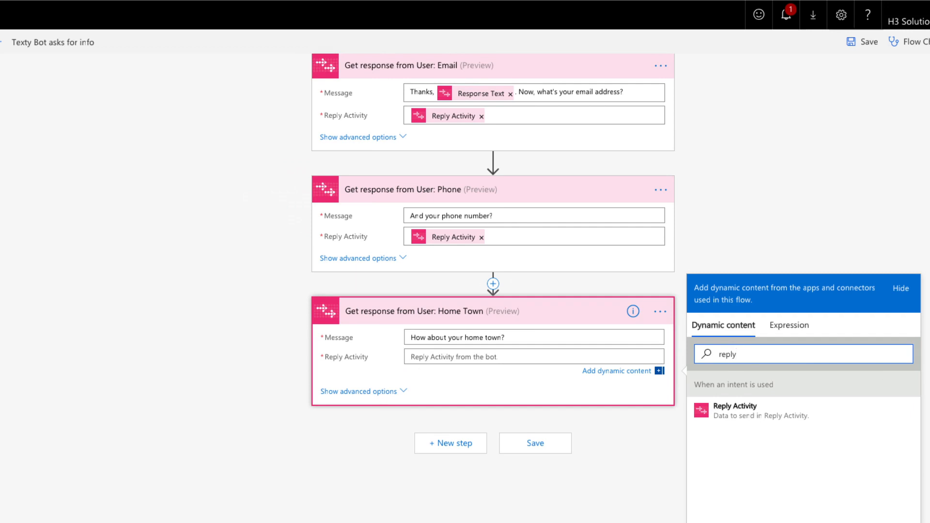
left_click(778, 417)
scroll(273, 353, "up", 3)
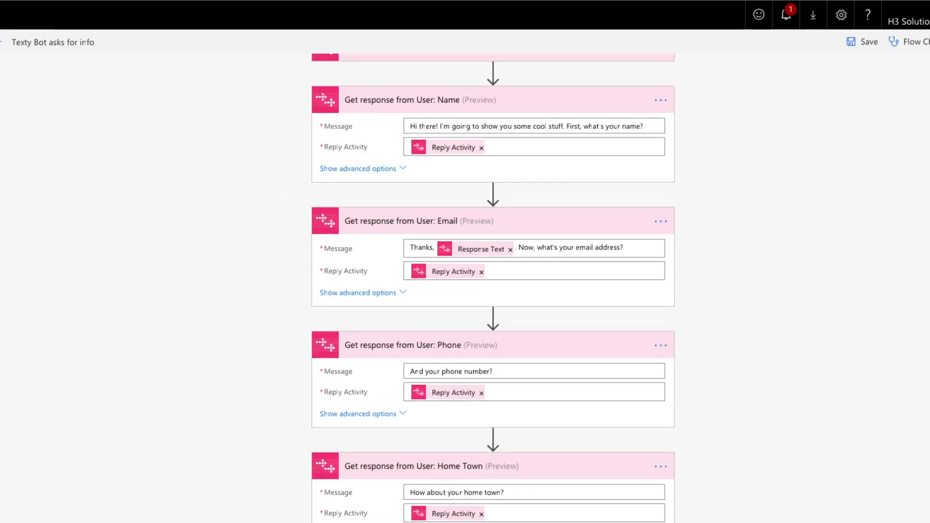
left_click(493, 522)
- Add a fifth Get response from User step titled 'Get response from User: Favorite Fruit'
scroll(551, 368, "down", 3)
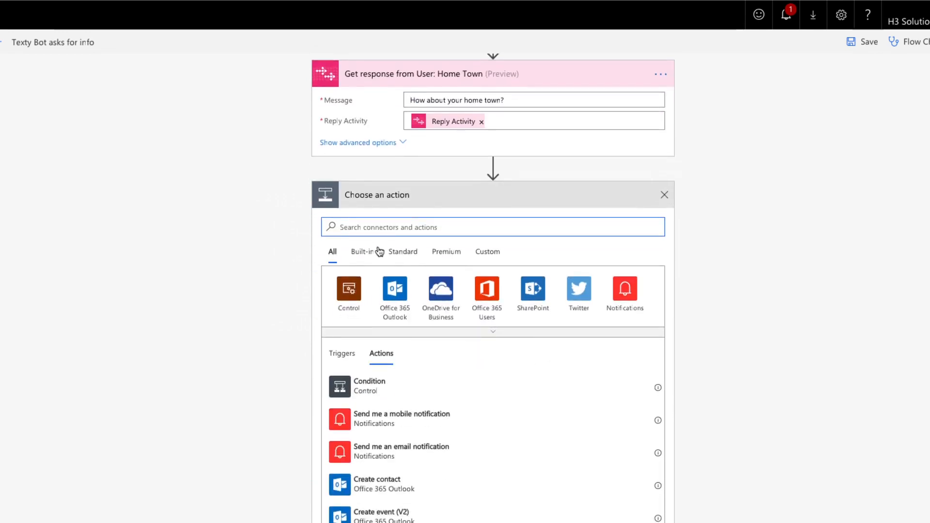
type("get response")
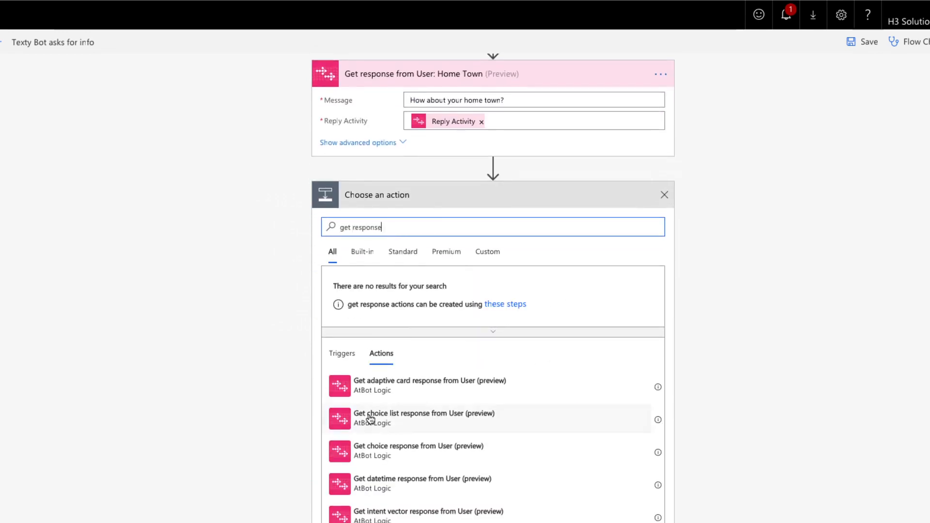
scroll(370, 417, "down", 5)
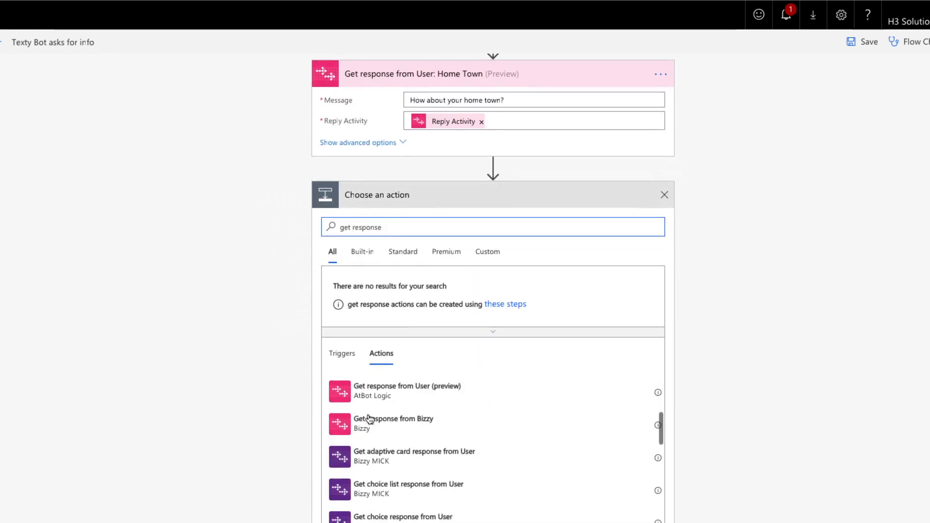
scroll(397, 453, "up", 2)
left_click(398, 457)
left_click(438, 457)
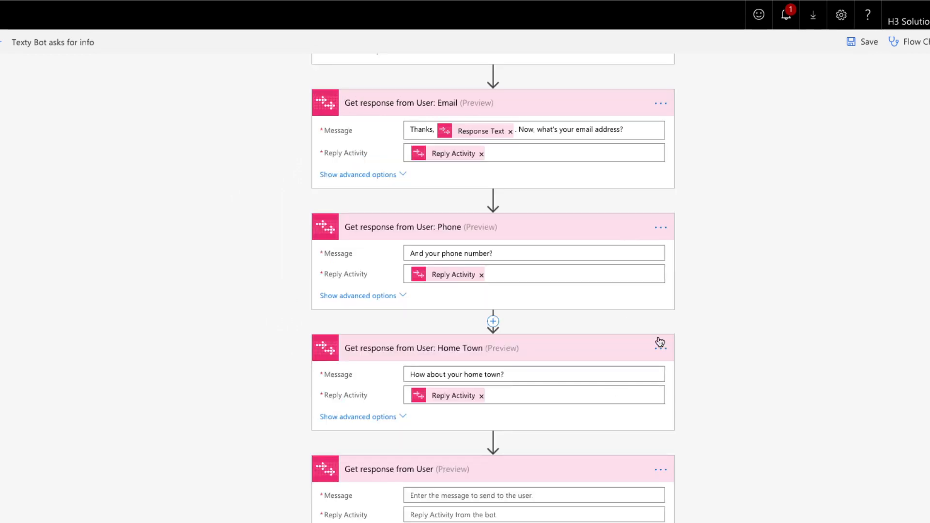
left_click(657, 470)
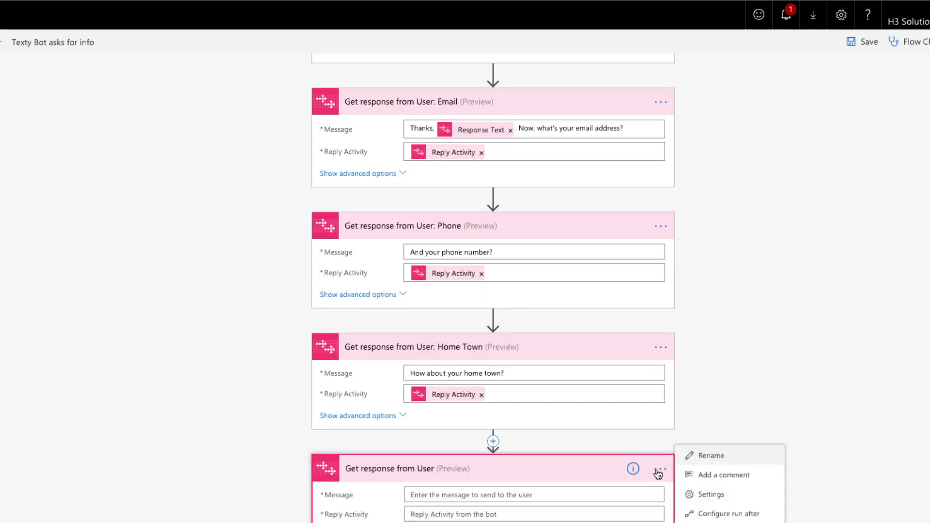
left_click(698, 454)
left_click(476, 472)
type(": ")
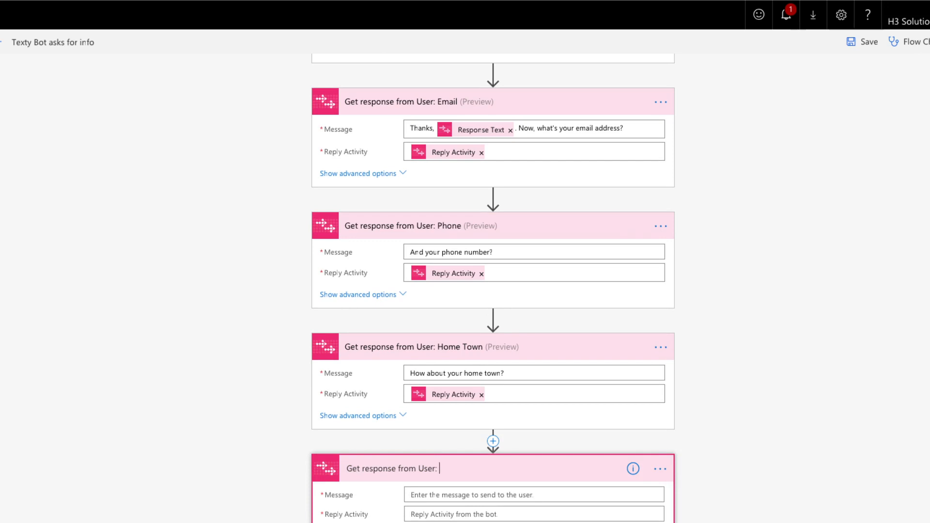
type("Favorite Fruit")
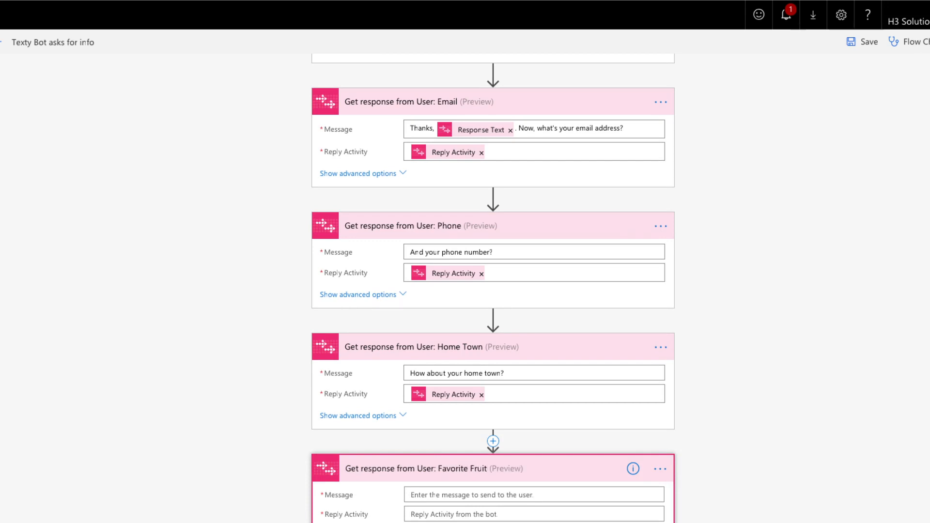
- Have it ask 'Awesome, thanks! And finally, what's your favorite fruit?' with Reply Activity
left_click(474, 495)
type("Awesome, tha")
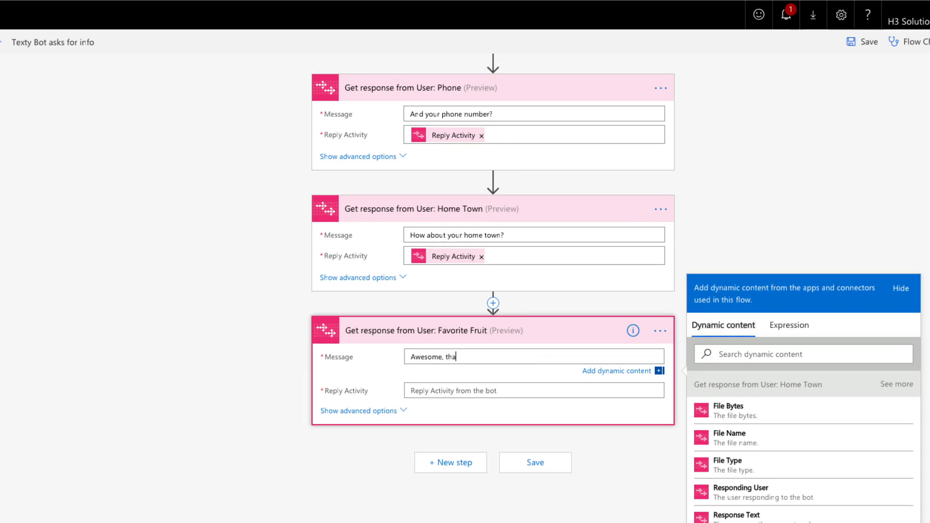
type("nks! And finally, what's your")
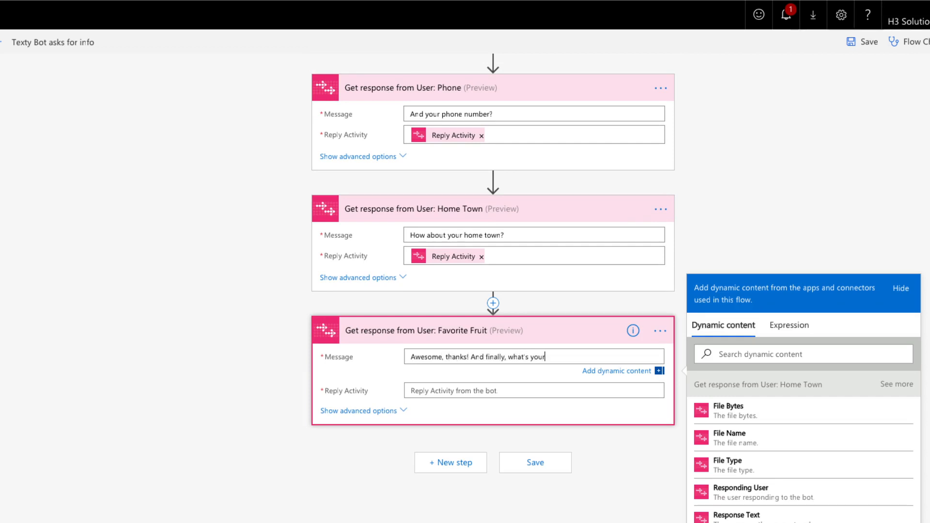
type(" favorite fruit?")
left_click(464, 391)
left_click(789, 351)
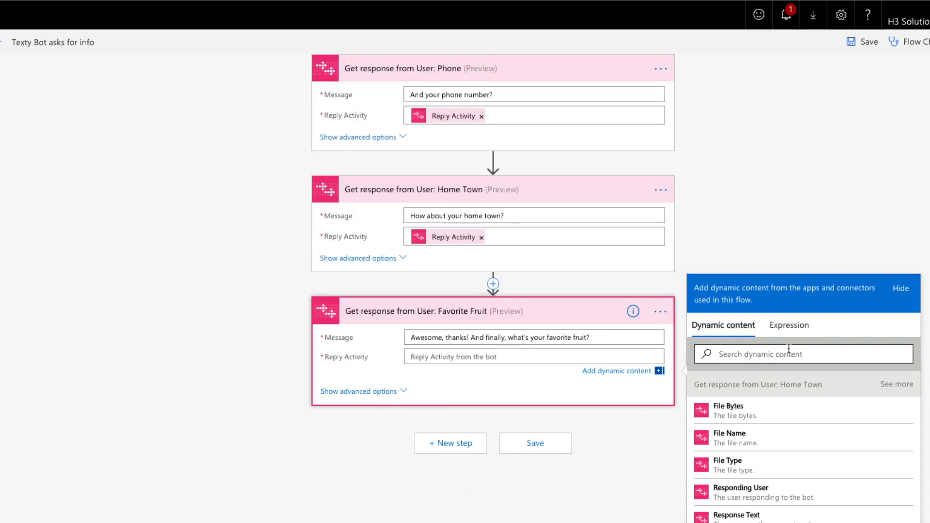
type("reply")
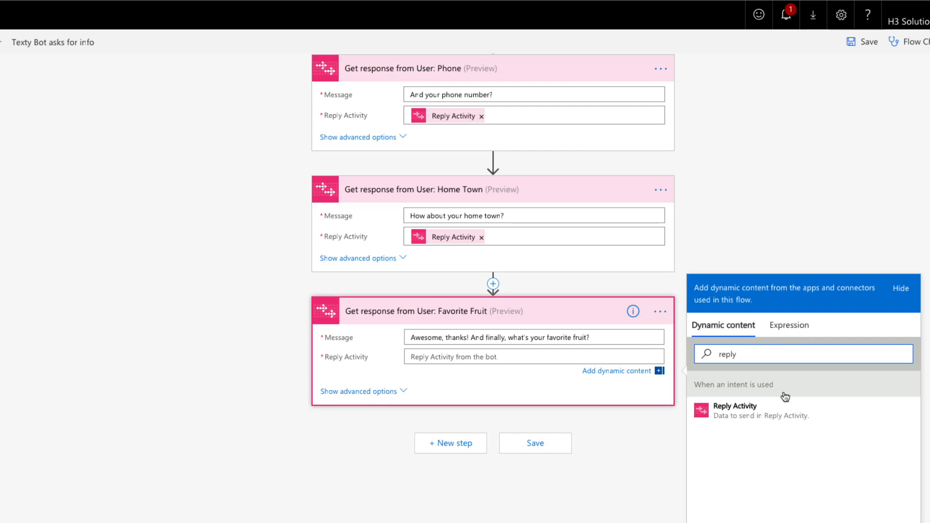
left_click(747, 412)
- Save the flow
left_click(190, 335)
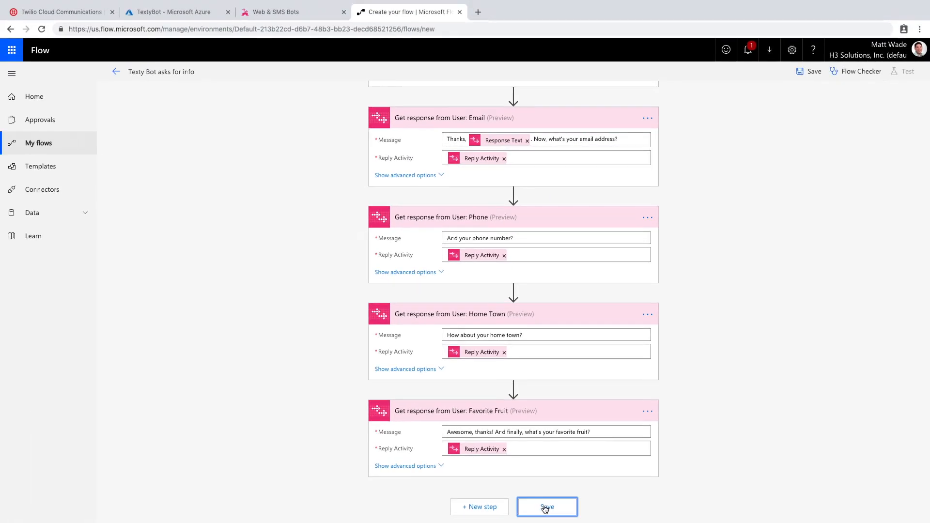
left_click(546, 506)
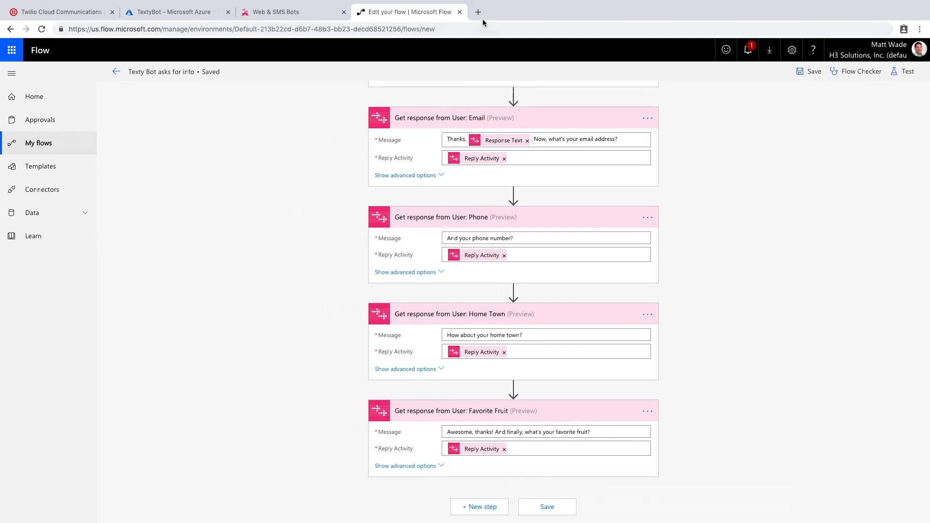
left_click(312, 12)
- Under AI Integrations > Adaptive Card Templates, create 'Texty Customer Info' and open its card editor
left_click(55, 231)
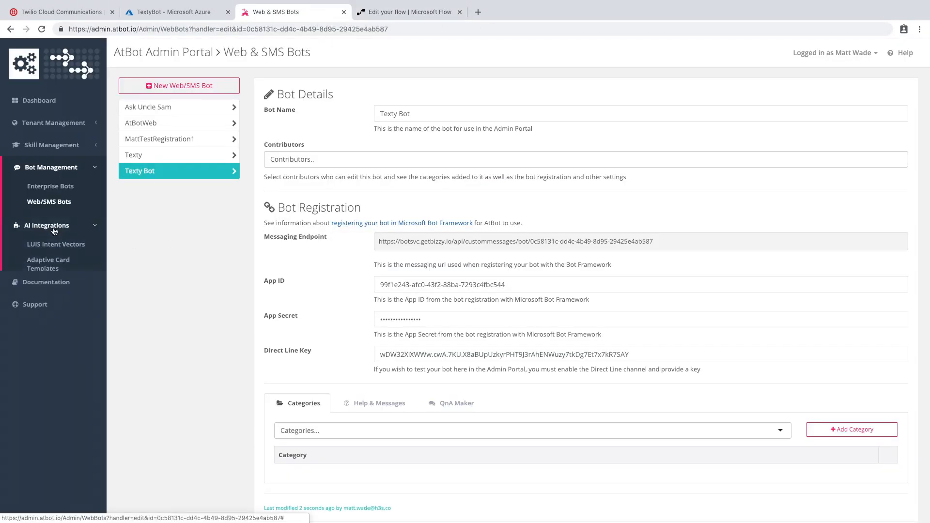
left_click(53, 262)
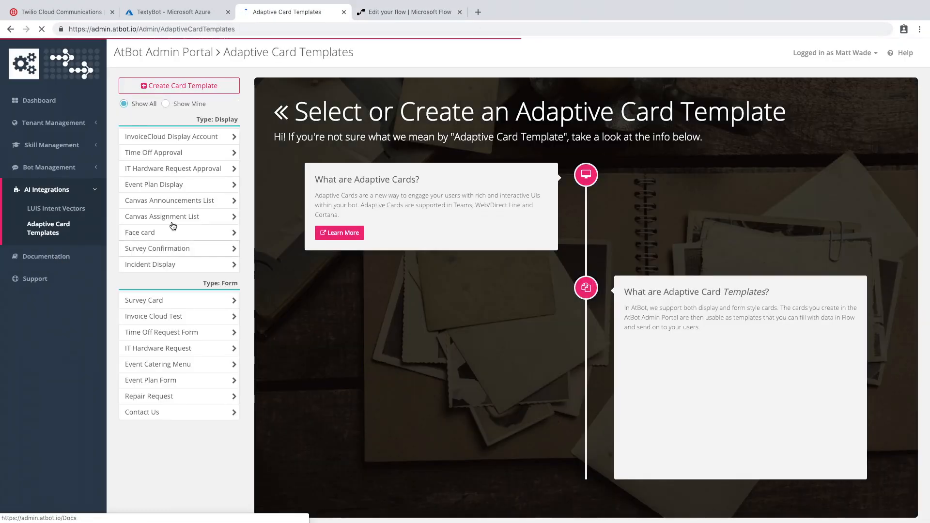
left_click(183, 87)
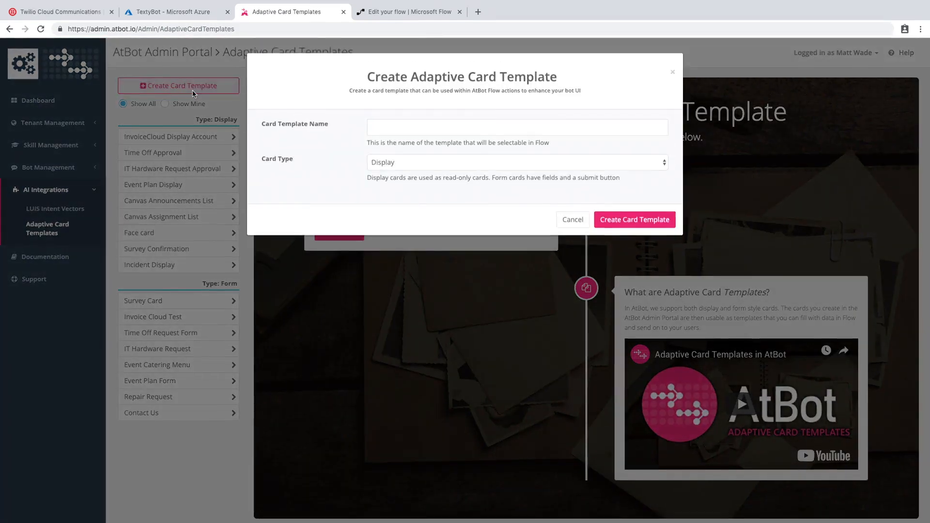
left_click(375, 137)
type("T")
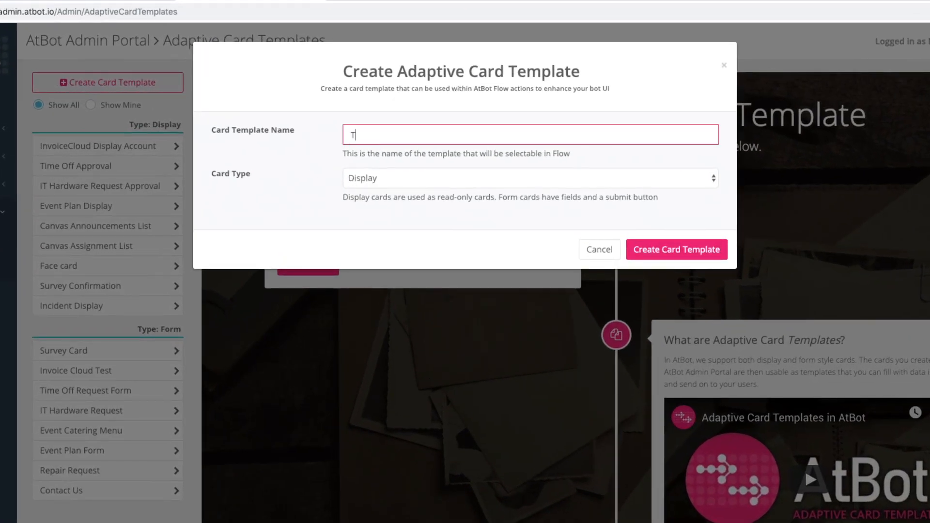
type("exty Customer Info")
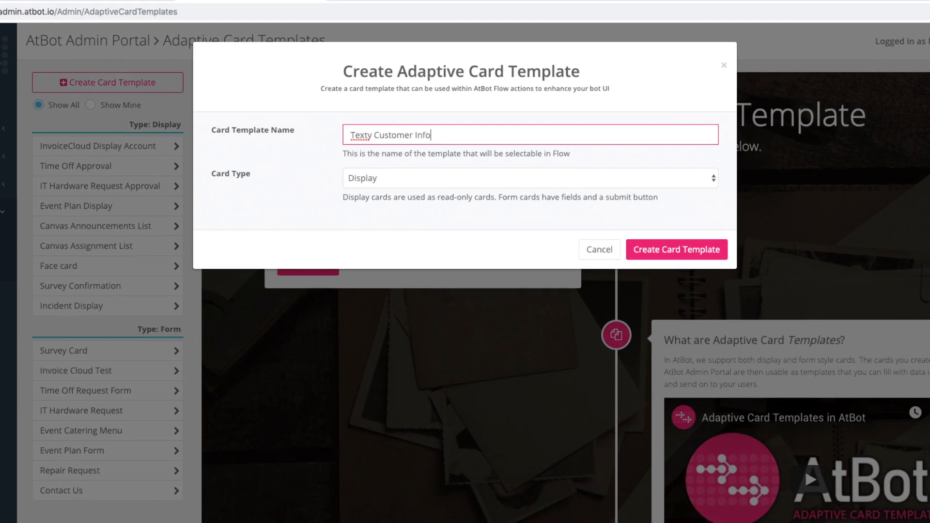
left_click(652, 250)
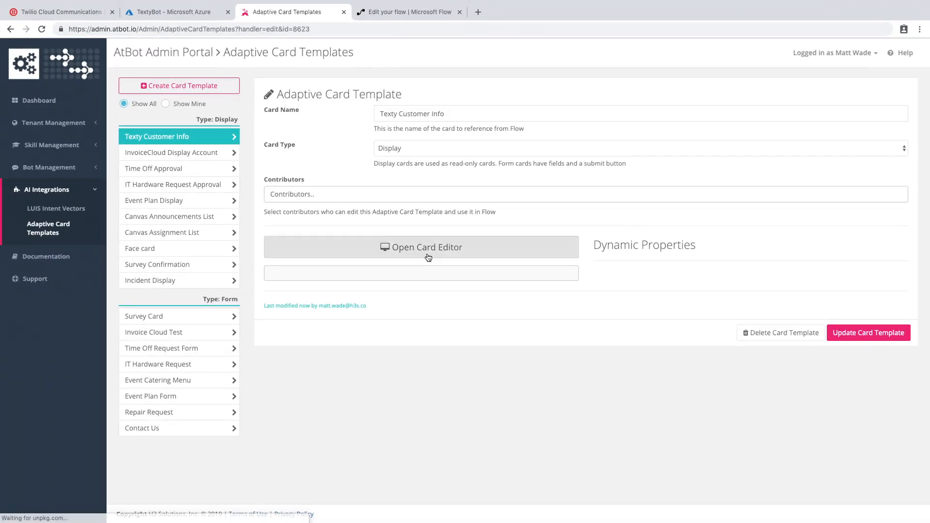
left_click(429, 254)
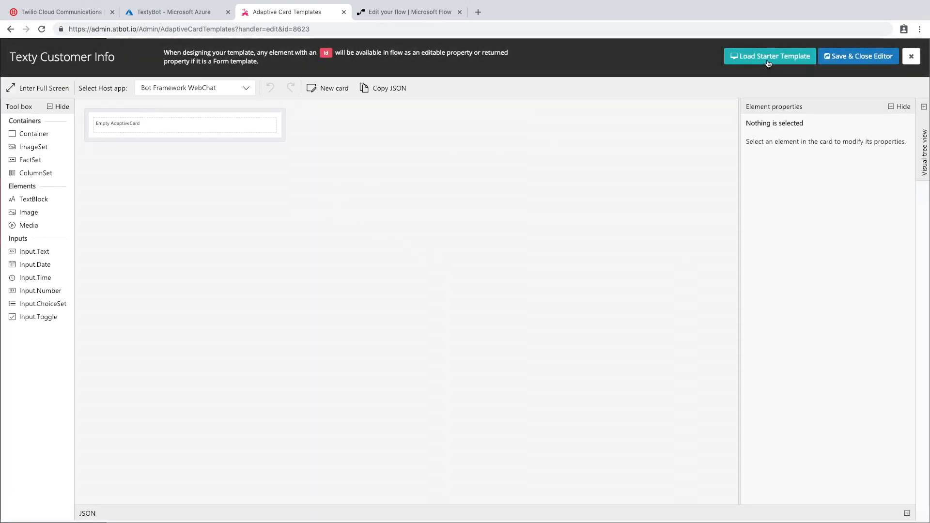
- Load the Contact Card starter template into the card
left_click(766, 61)
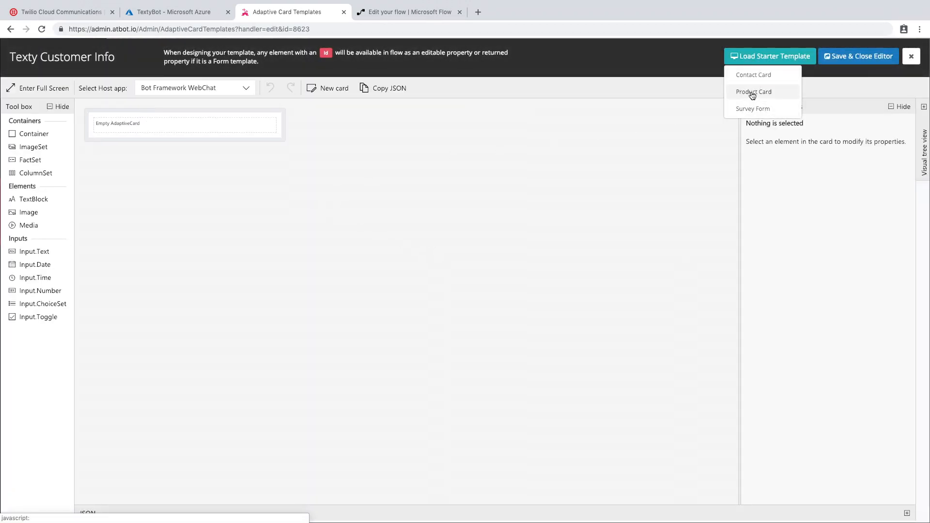
left_click(752, 76)
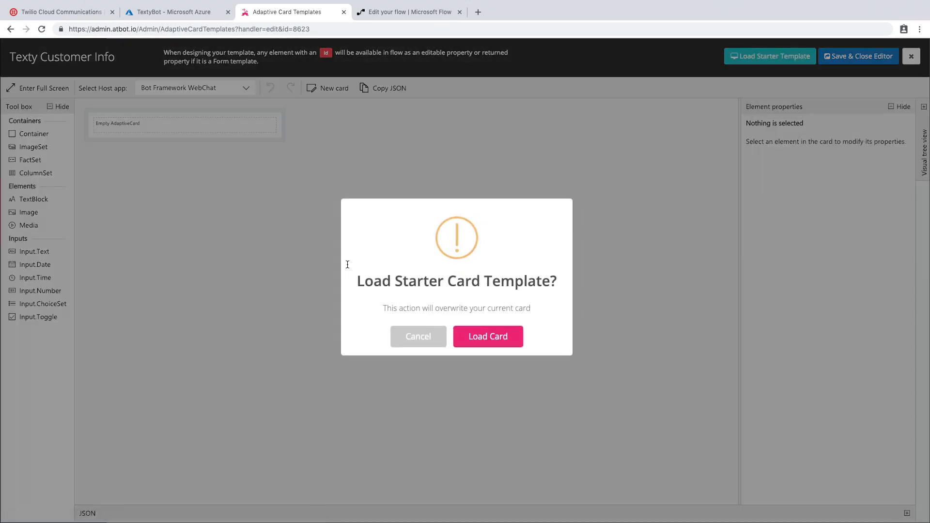
key("Return")
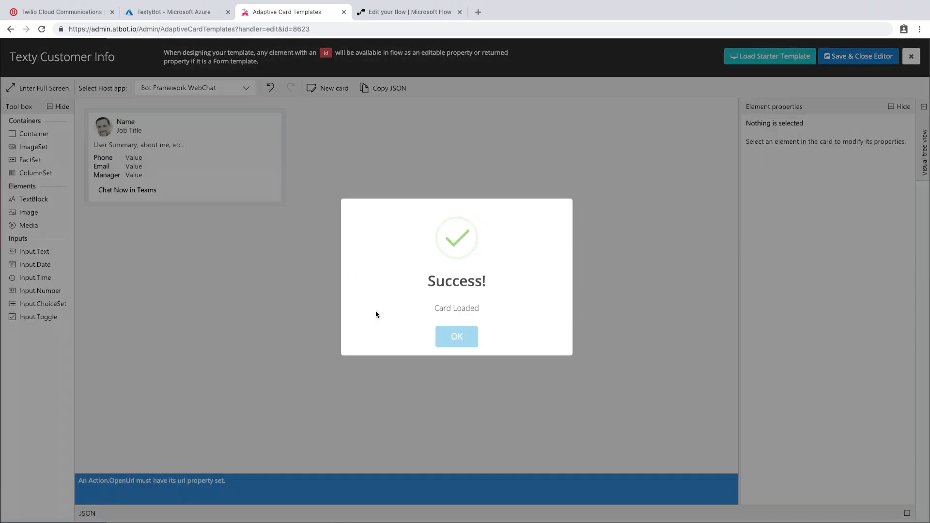
left_click(456, 336)
- Delete the photo, empty column, Job Title and user summary, and make Name Large
left_click(107, 132)
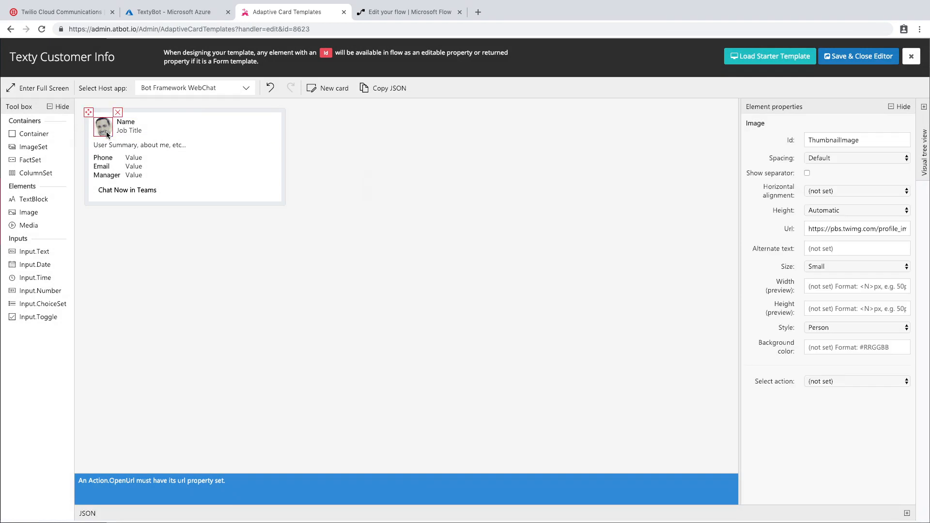
left_click(118, 113)
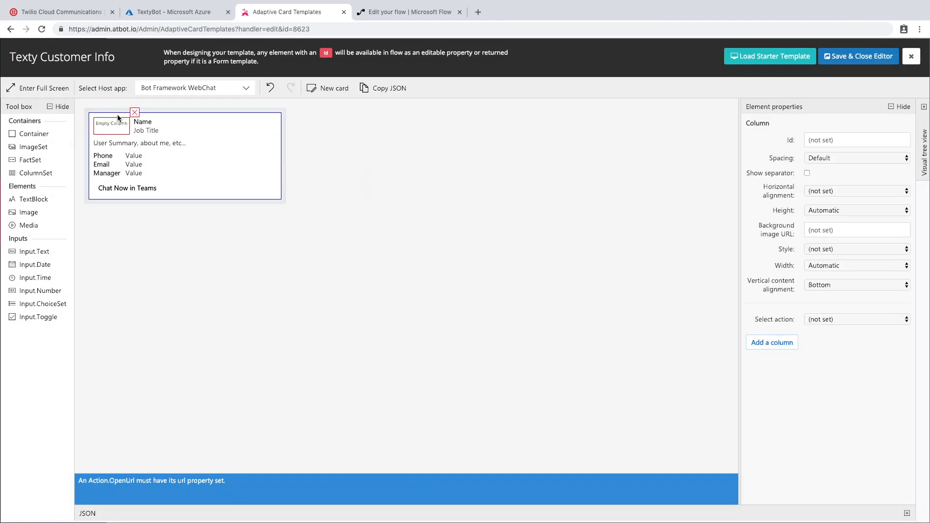
left_click(134, 113)
left_click(135, 131)
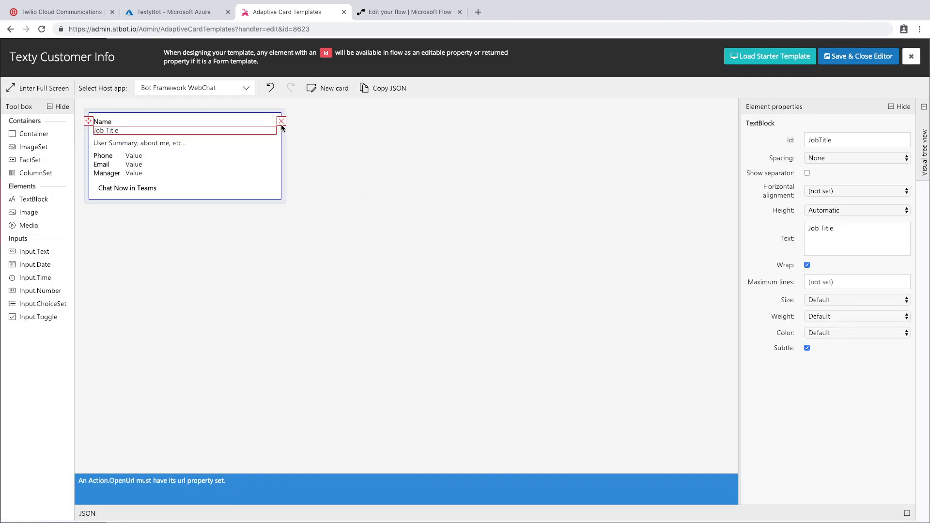
key("Delete")
left_click(104, 124)
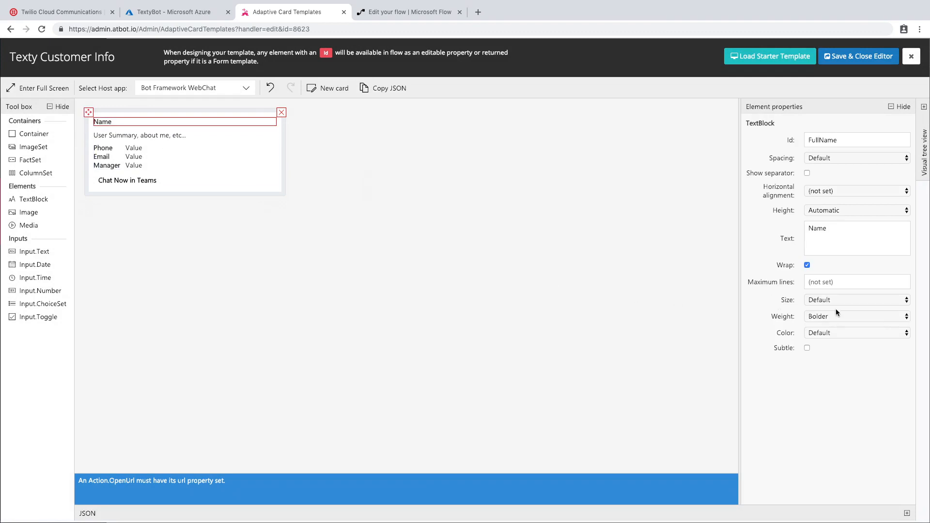
left_click(826, 301)
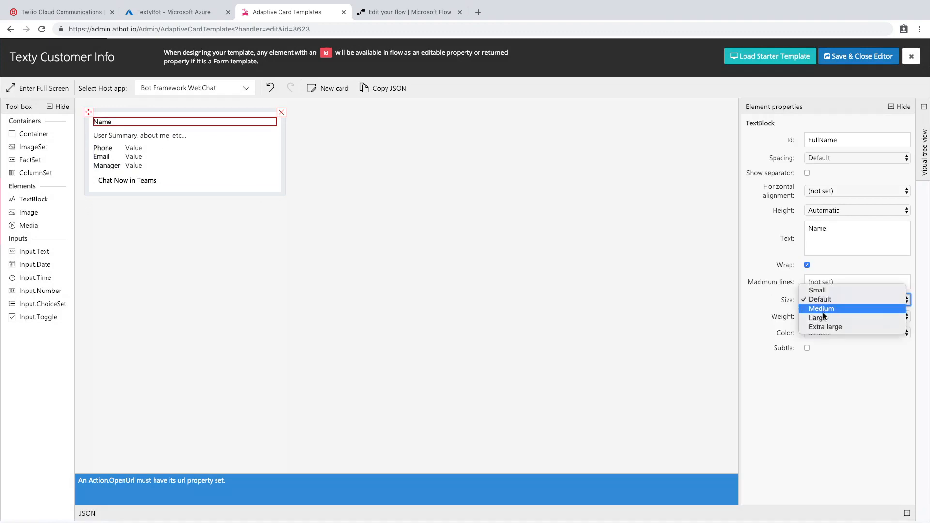
left_click(824, 318)
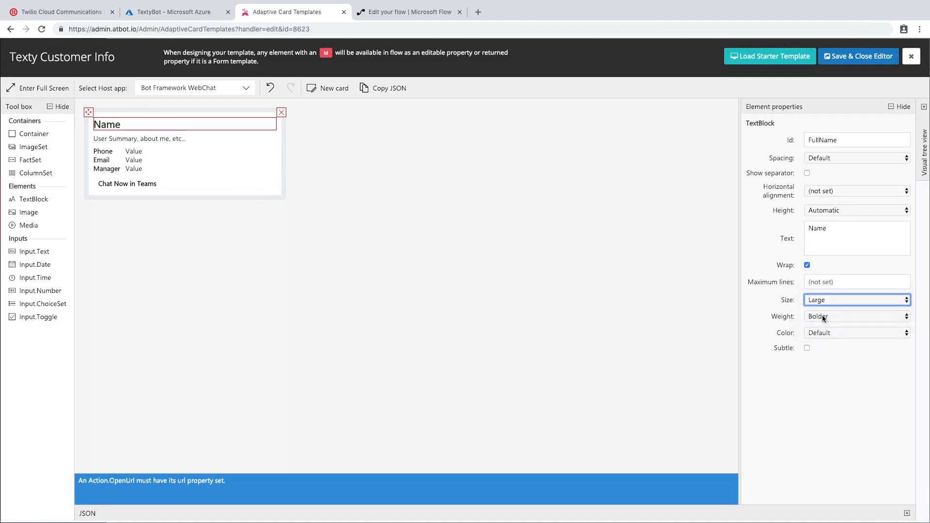
left_click(178, 139)
left_click(281, 130)
left_click(134, 146)
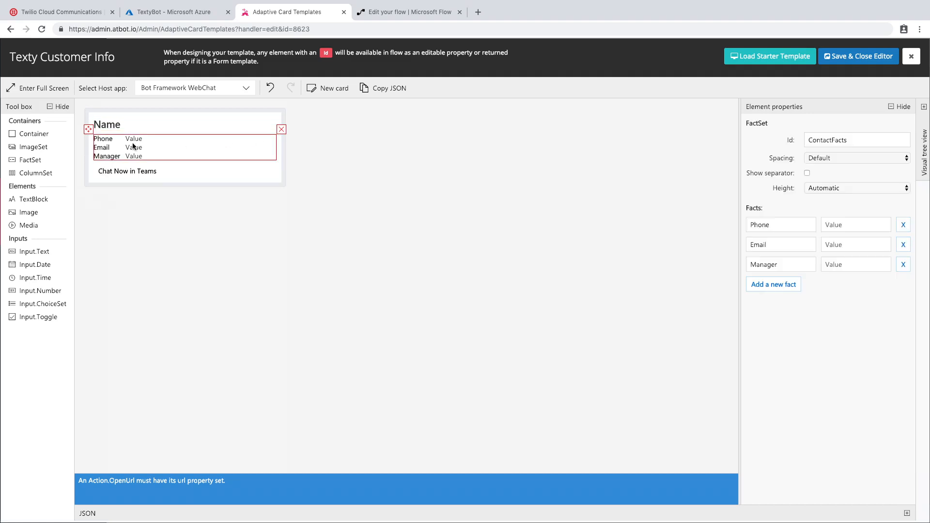
- Rename the Manager fact to Home Town and delete the Chat Now in Teams action
left_click(773, 265)
double_click(772, 265)
type("Home Town")
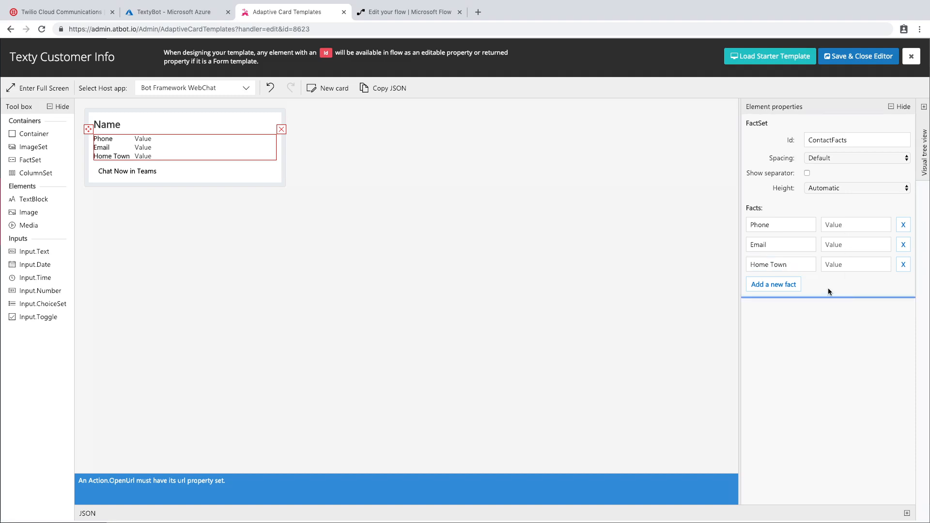
left_click(156, 173)
left_click(167, 160)
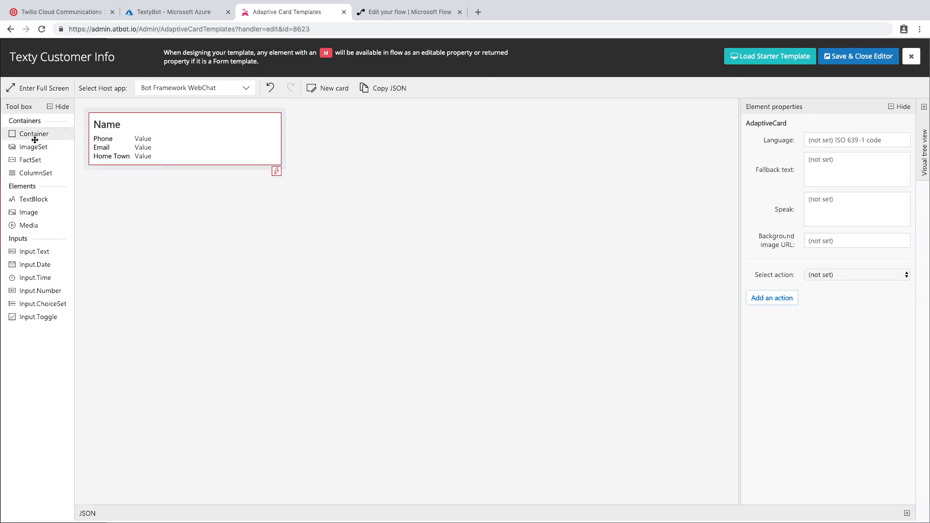
- Add two text blocks below the facts: a label line and the Favorite Fruit text
left_click_drag(33, 198, 107, 165)
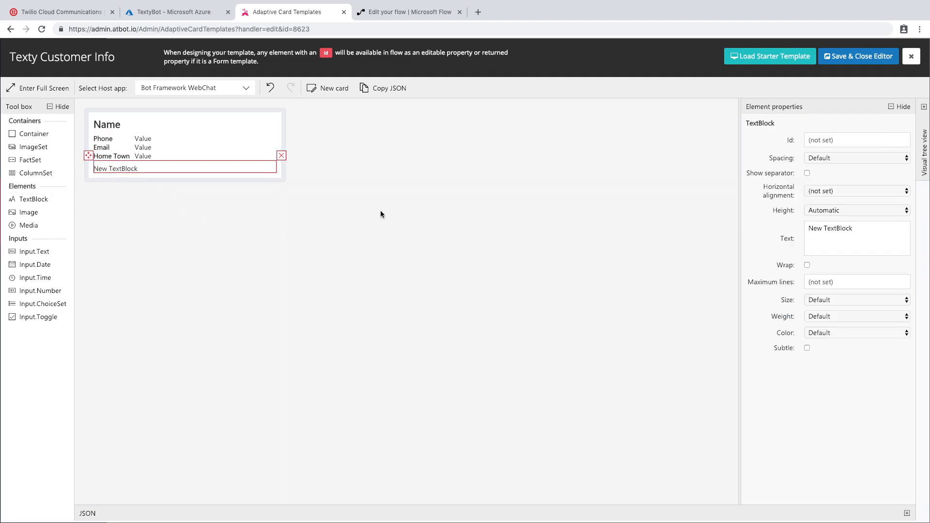
left_click_drag(834, 248, 765, 228)
type("Your favorite fruit is:")
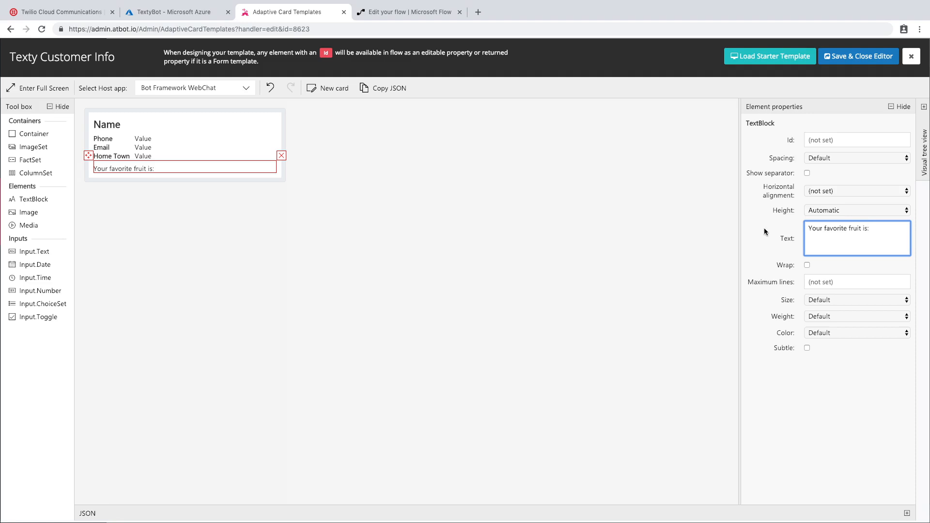
left_click(831, 358)
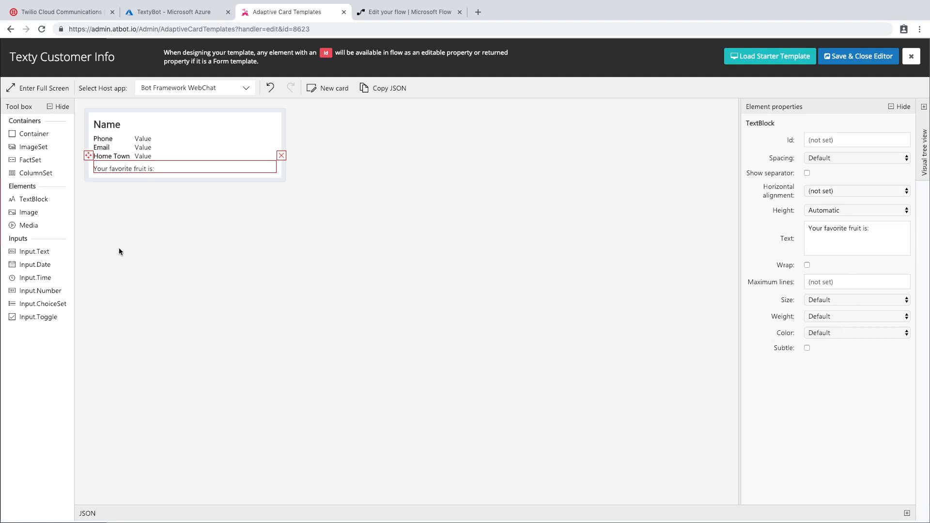
left_click_drag(33, 199, 114, 183)
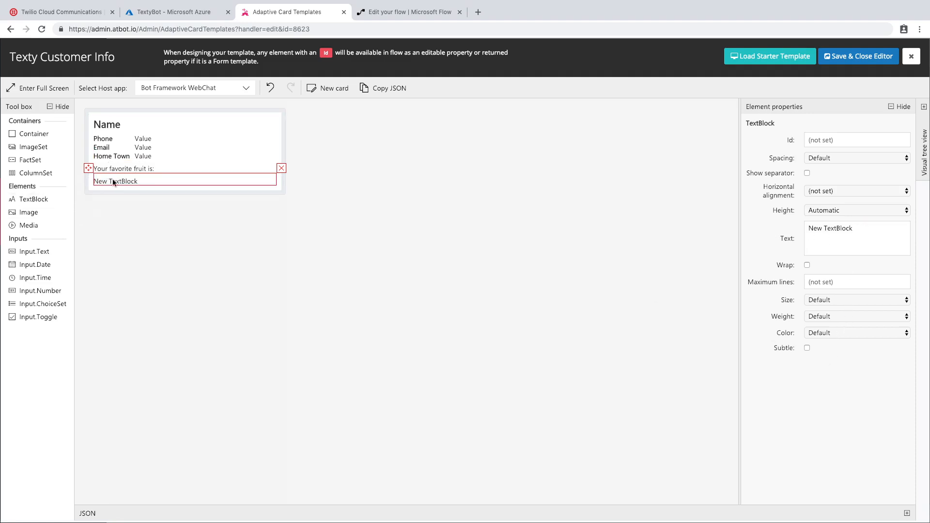
triple_click(885, 235)
key("BackSpace")
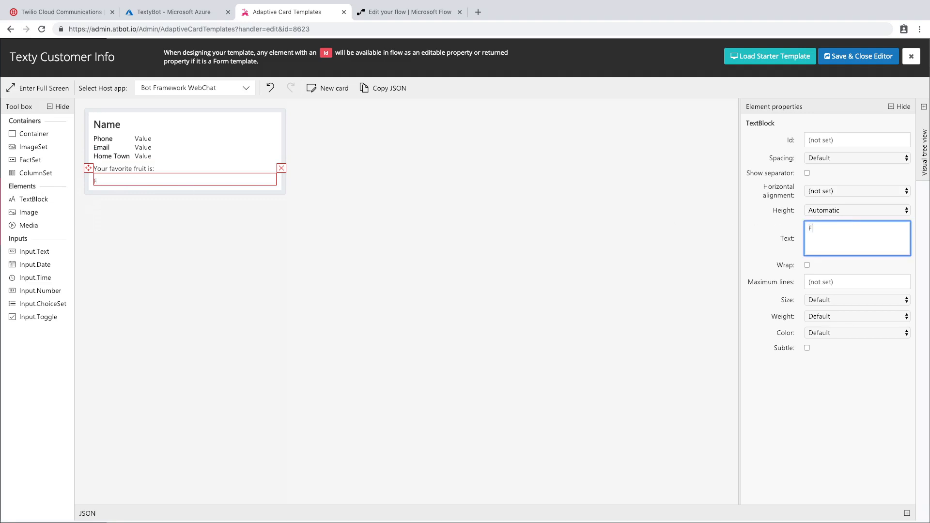
type("Favorite Fruit")
left_click(867, 435)
- Make the Favorite Fruit text Medium size with Accent colour
left_click(821, 301)
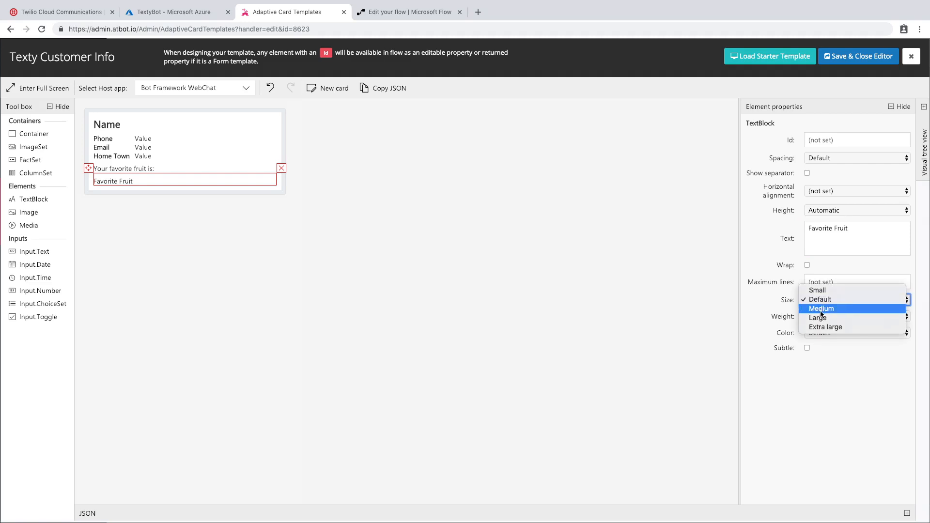
left_click(823, 310)
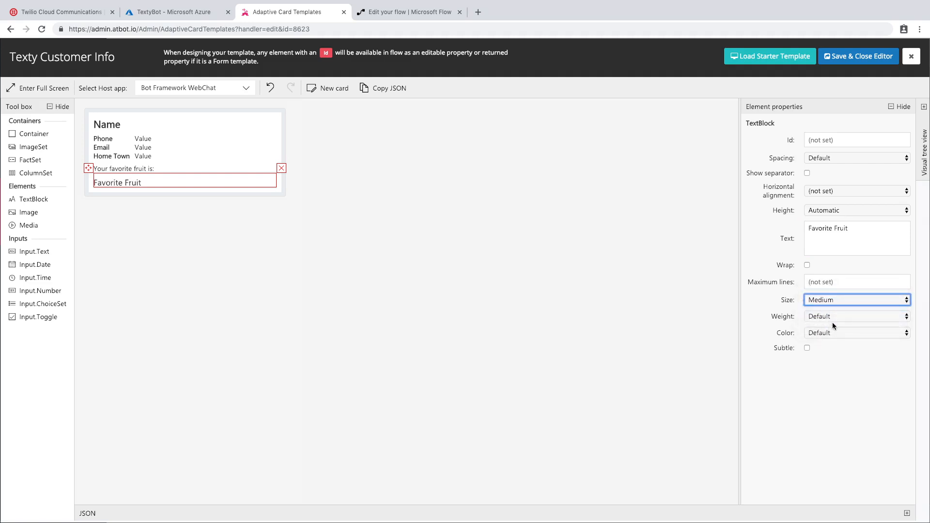
left_click(830, 329)
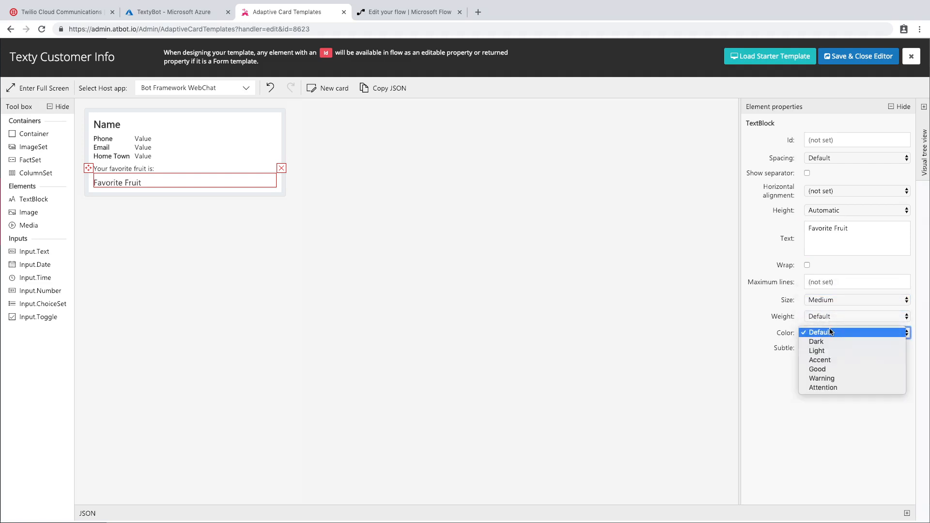
left_click(830, 359)
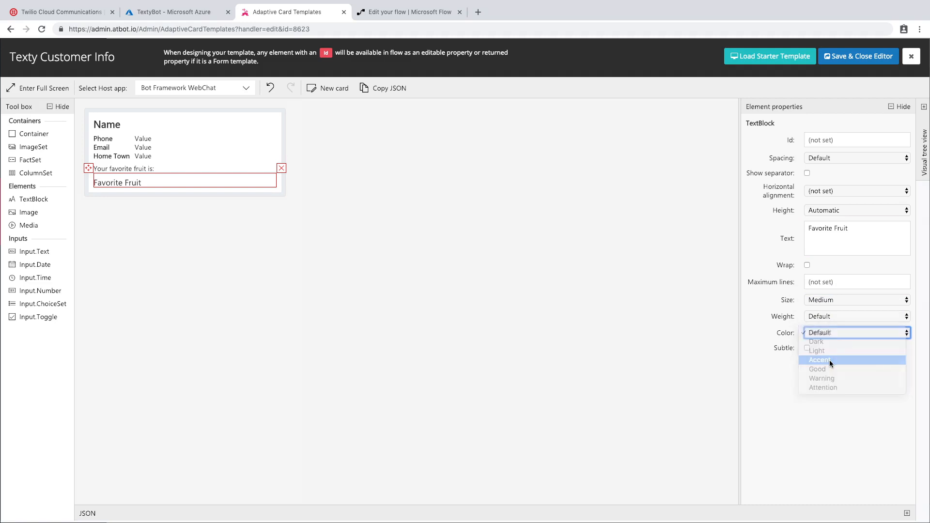
- Set the Name heading colour to Attention (red)
left_click(121, 127)
left_click(827, 331)
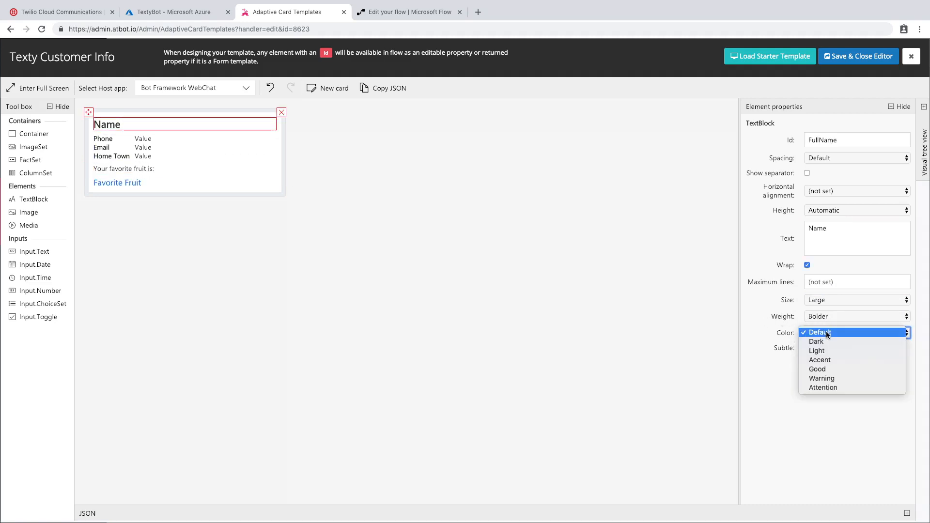
left_click(830, 341)
left_click(828, 332)
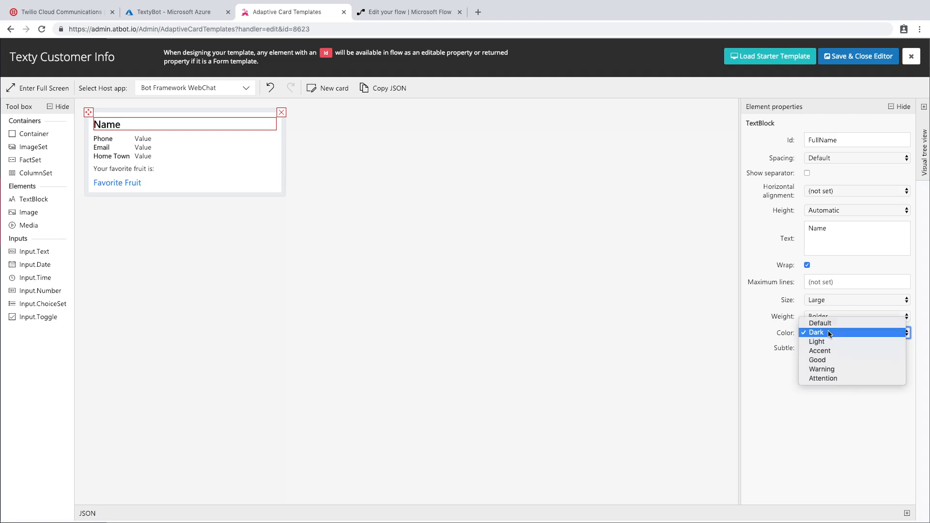
left_click(834, 379)
left_click(461, 263)
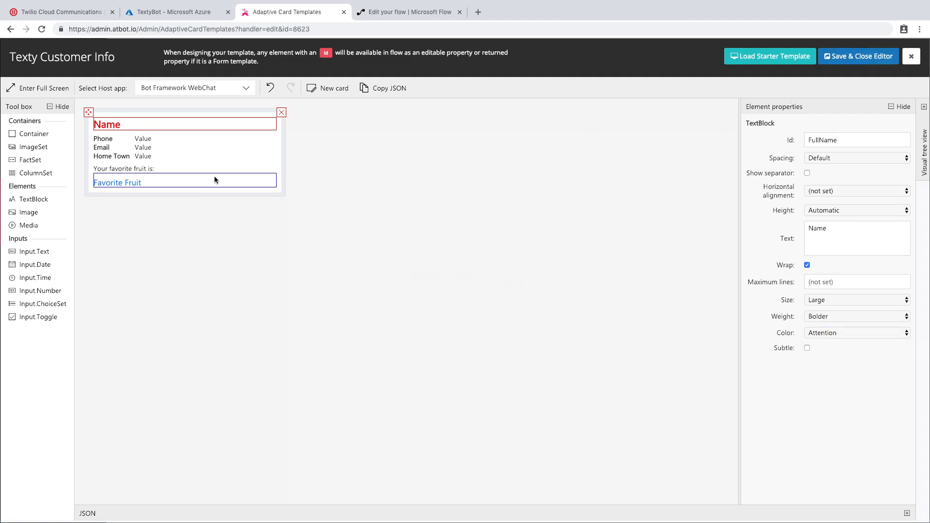
left_click(232, 165)
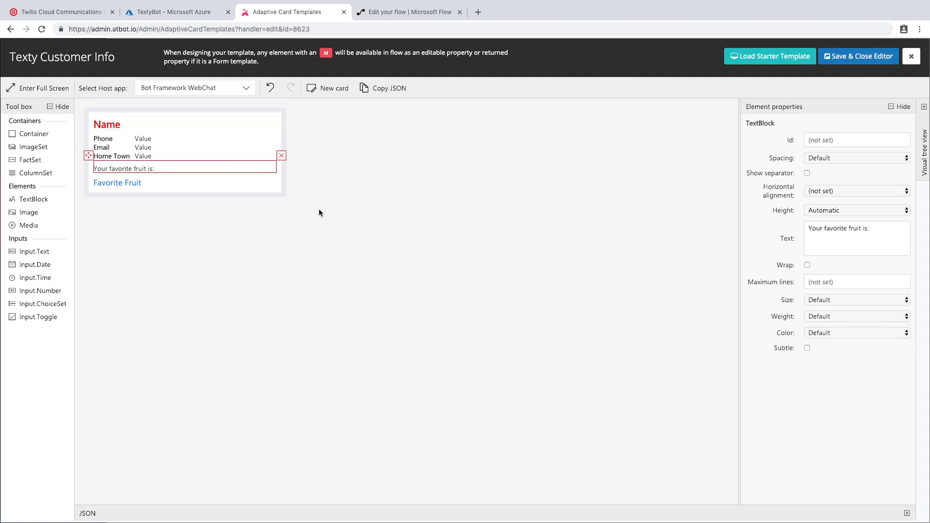
- Save the card, reopen it, and give the Favorite Fruit text the id FavFruit
left_click(853, 59)
left_click(462, 337)
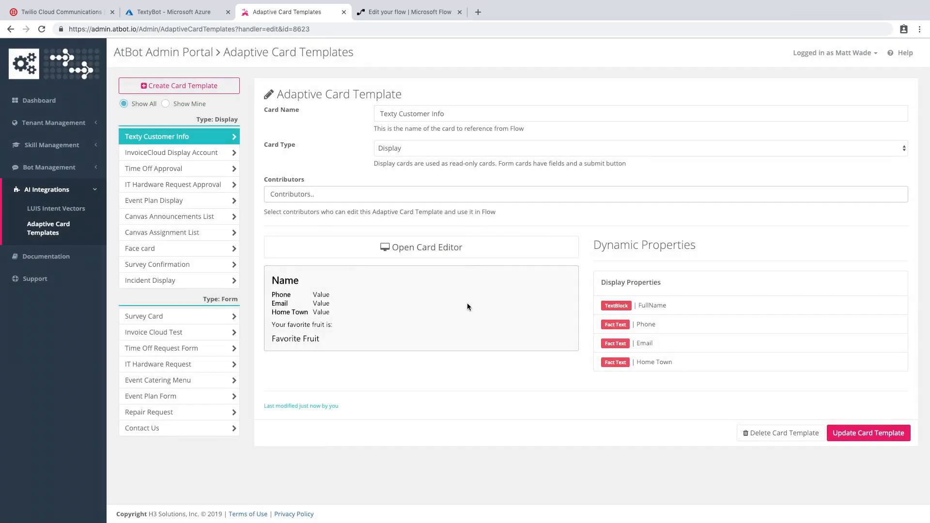
left_click(386, 249)
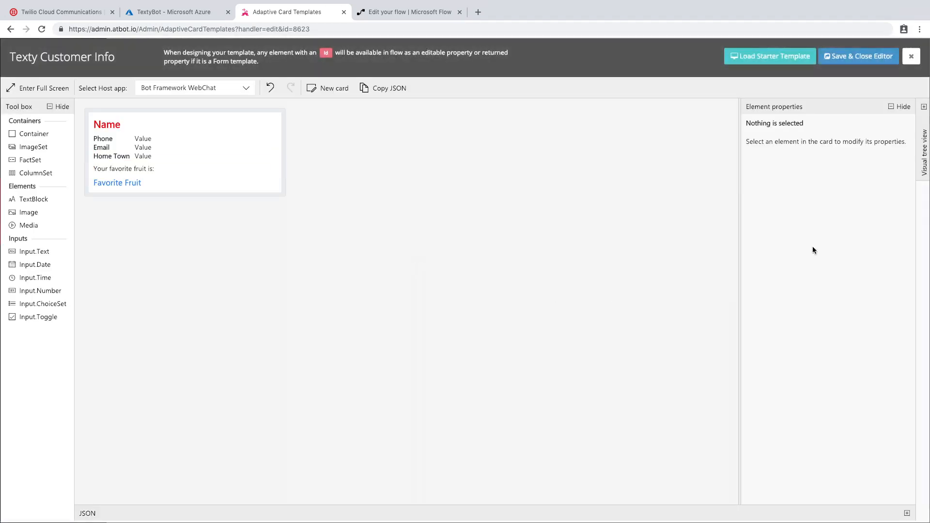
left_click(125, 183)
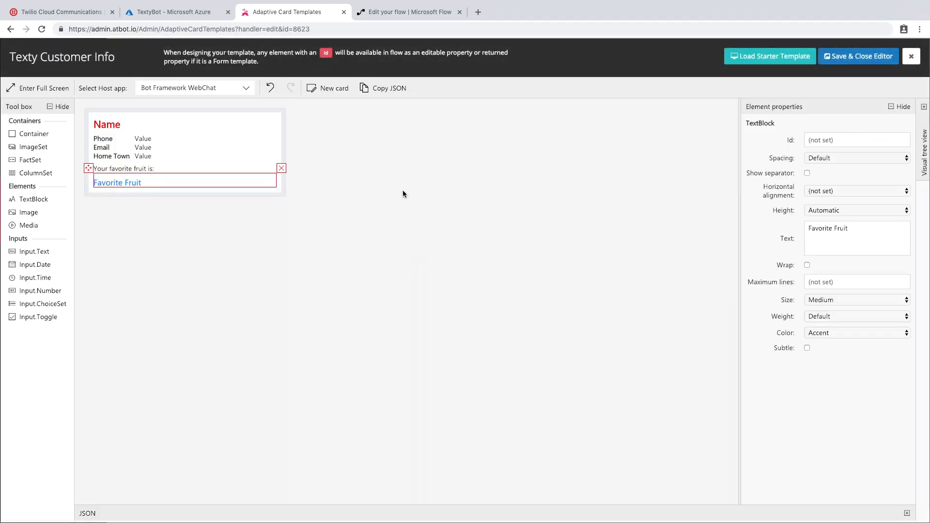
left_click(814, 140)
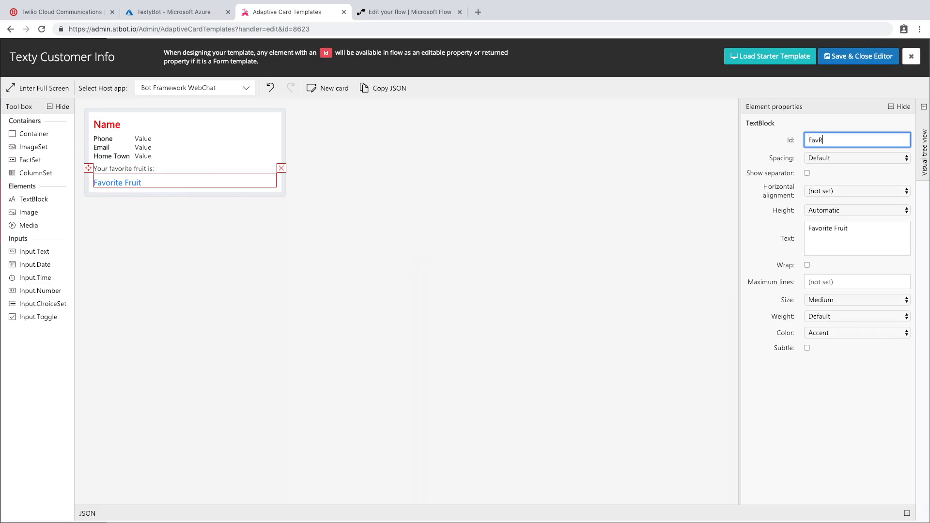
left_click(289, 273)
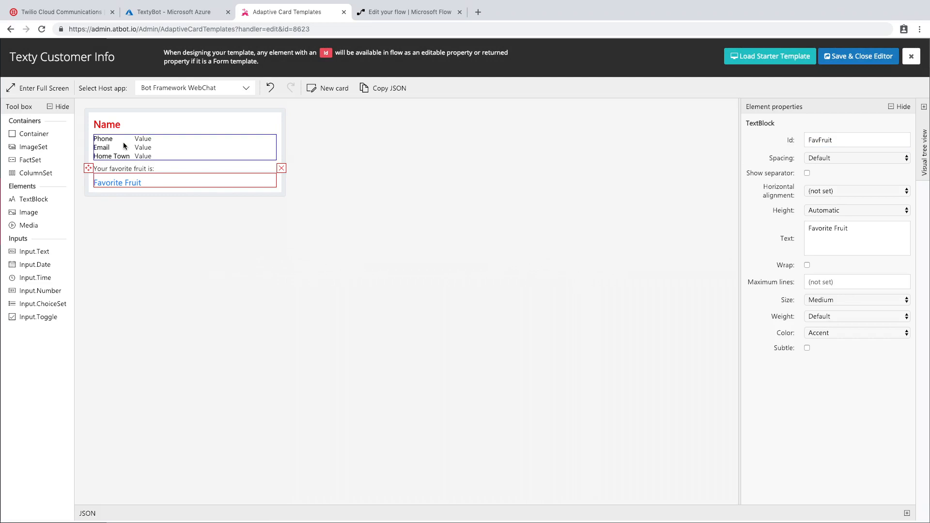
- Save and close the editor, update the card template, and return to the flow
left_click(109, 126)
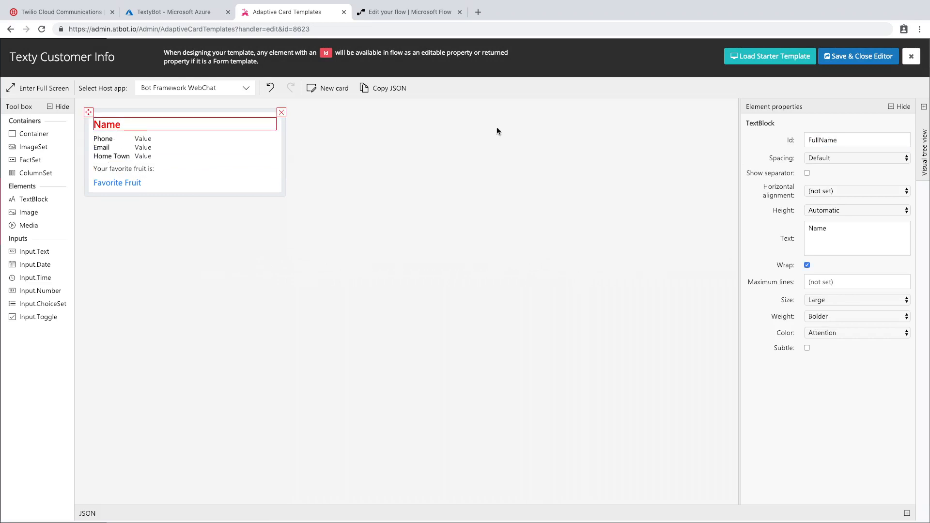
left_click(149, 140)
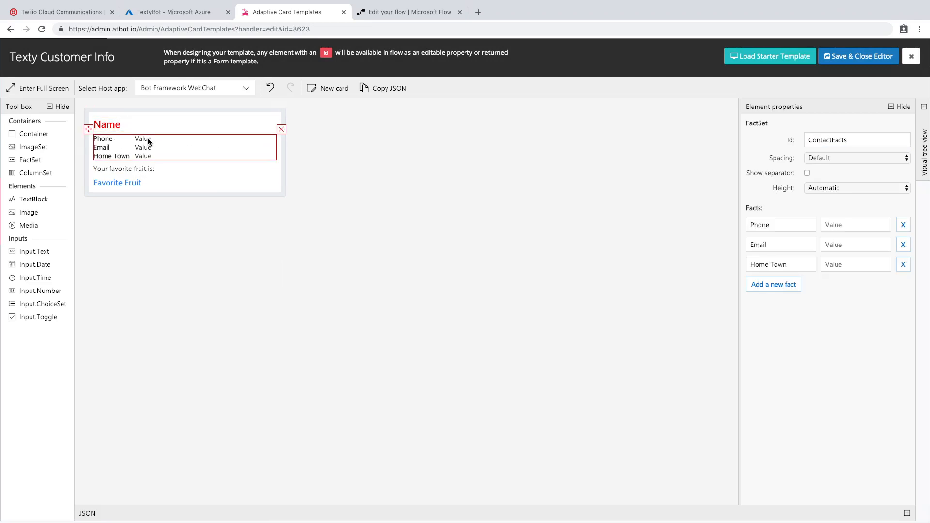
left_click(848, 58)
left_click(453, 336)
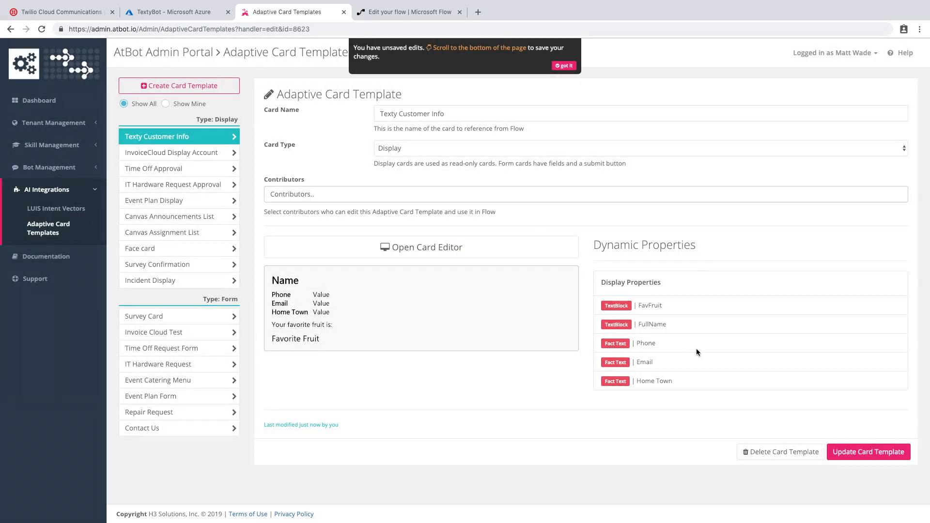
left_click(862, 452)
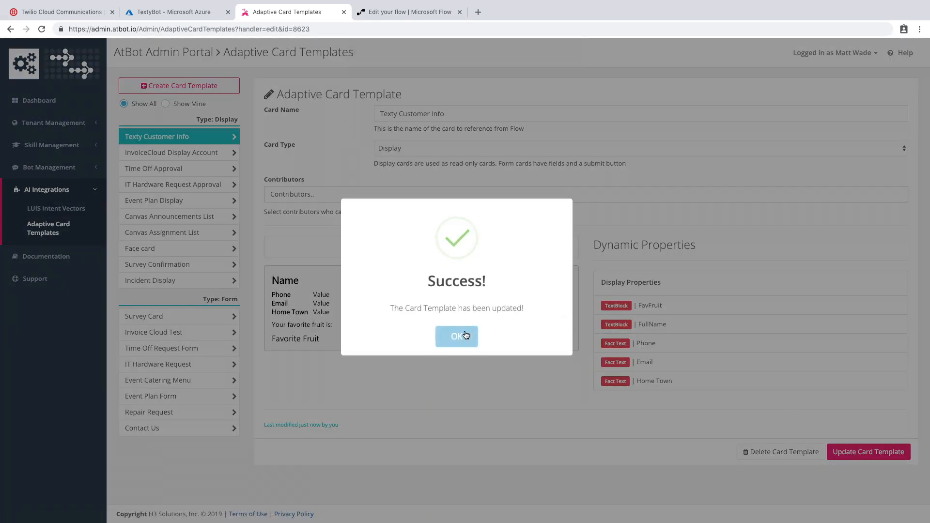
left_click(457, 336)
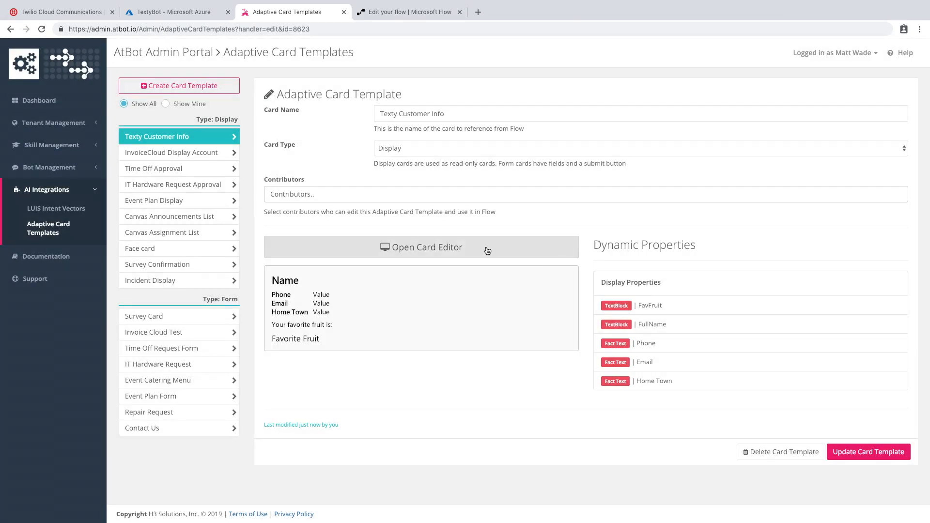
left_click(420, 13)
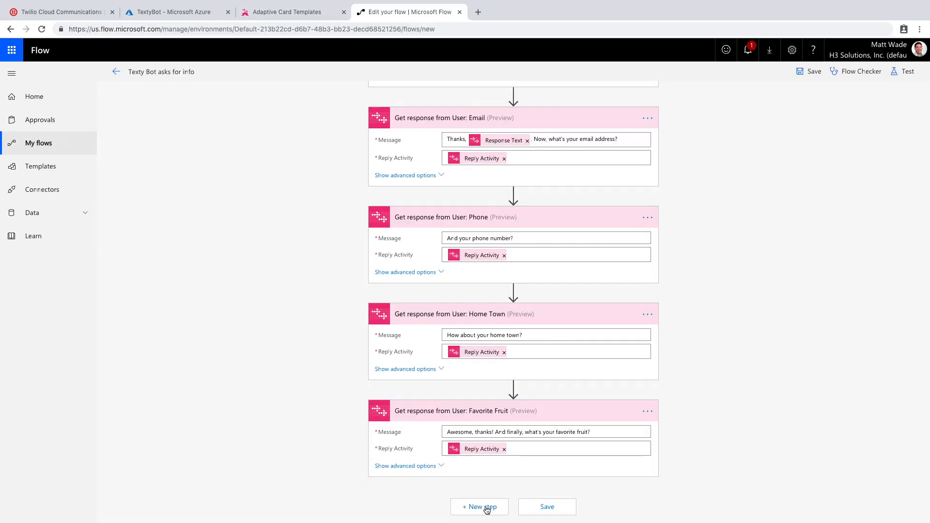
- Add a Send Adaptive Card reply step titled 'Send Adaptive Card reply: Send Card'
left_click(487, 508)
type("a")
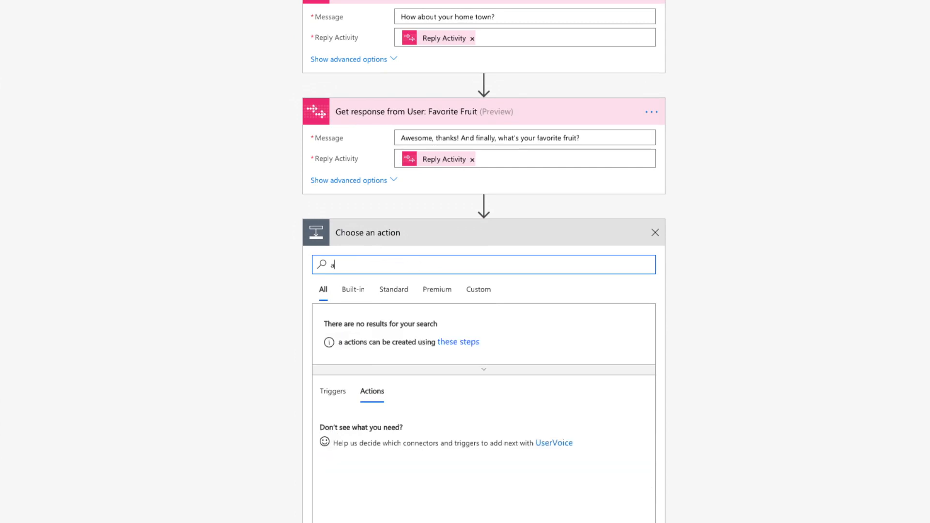
type("daptive card")
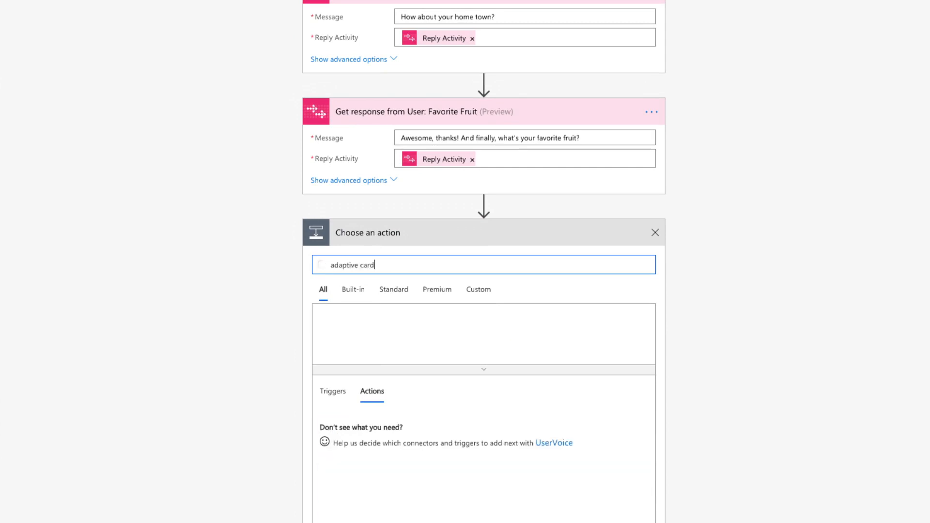
scroll(260, 319, "down", 3)
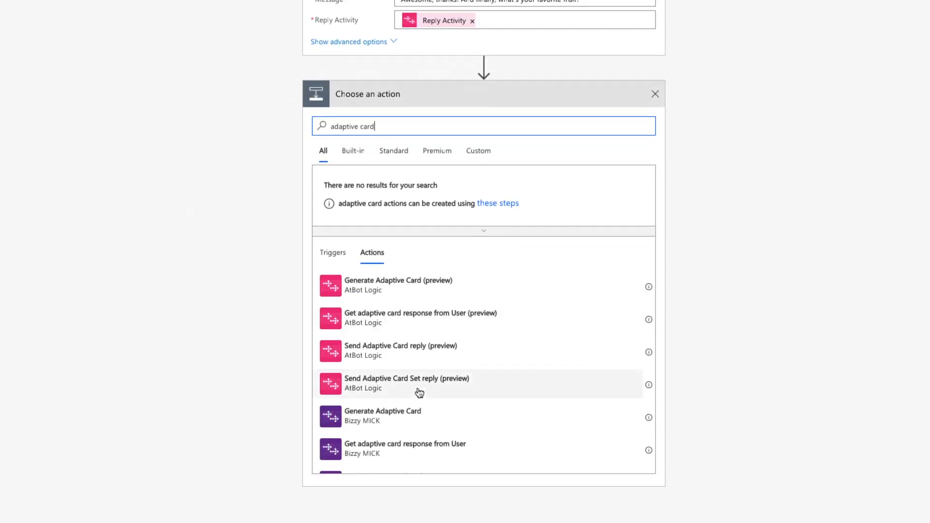
left_click(408, 356)
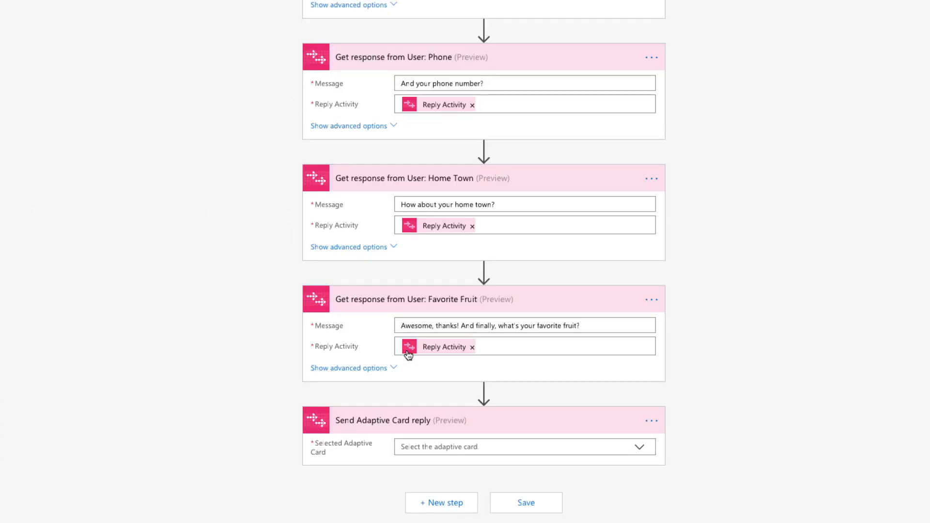
left_click(654, 421)
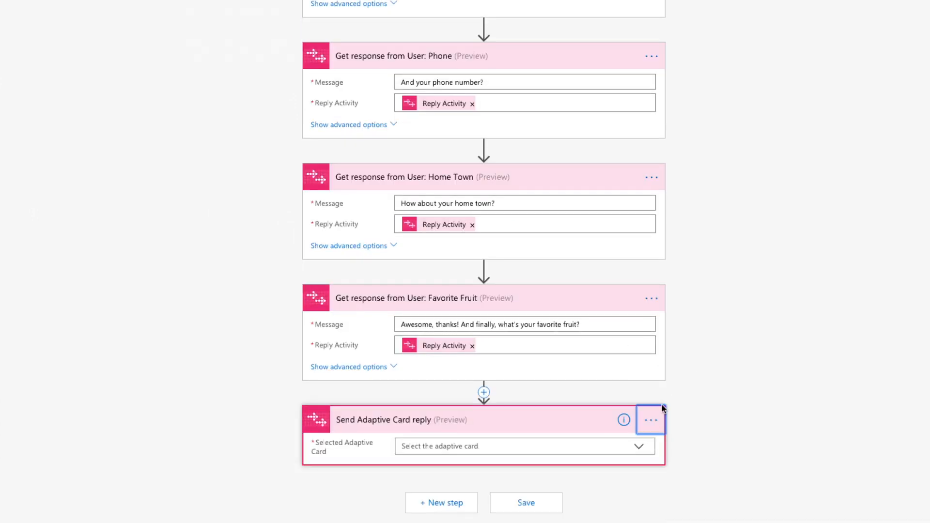
left_click(652, 420)
left_click(690, 377)
left_click(497, 416)
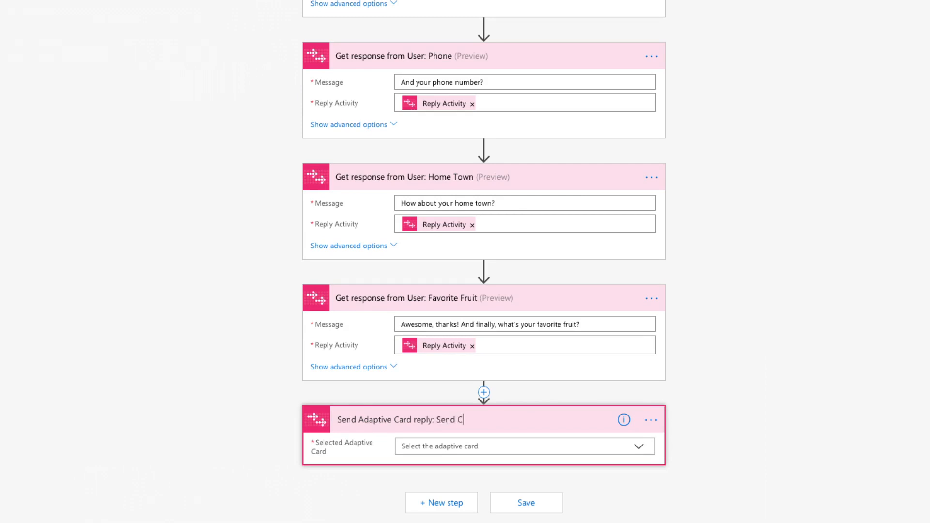
type(": Send Cr")
key("BackSpace")
type("ard")
key("Return")
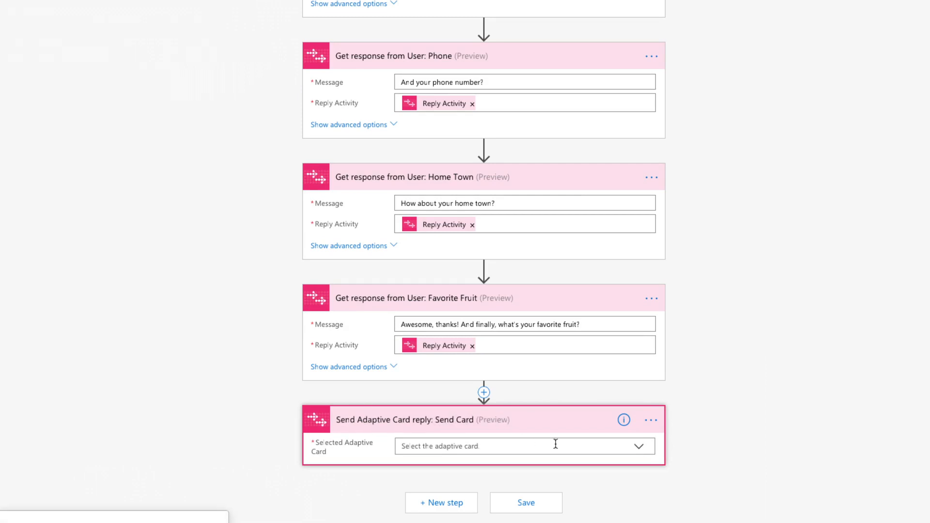
- Choose the Texty Customer Info card for the Send Card step
left_click(640, 450)
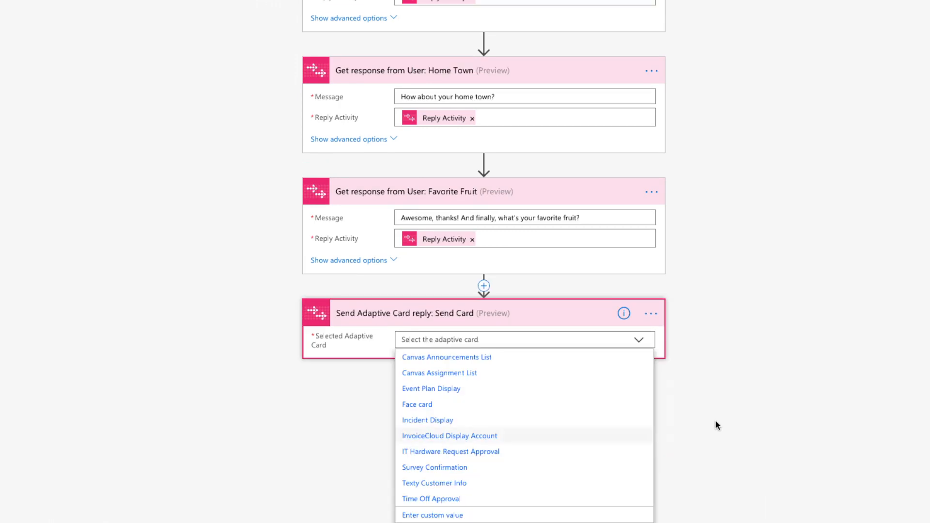
left_click(450, 484)
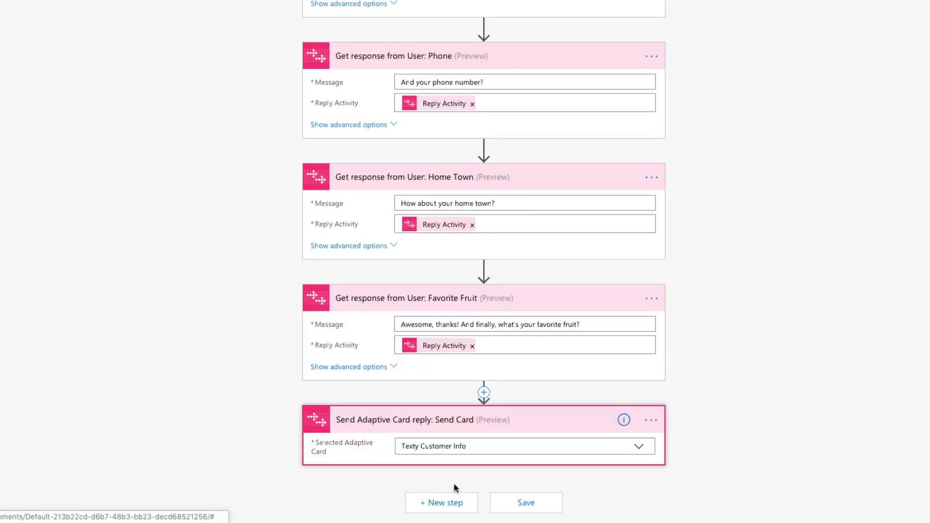
left_click(436, 351)
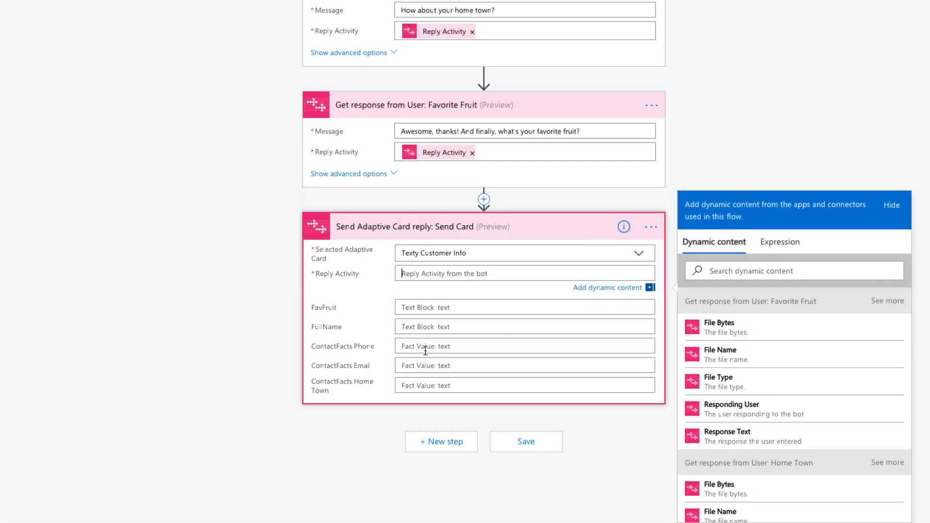
- Insert the Reply Activity dynamic content into the Send Card's Reply Activity field
left_click(765, 273)
type("reply")
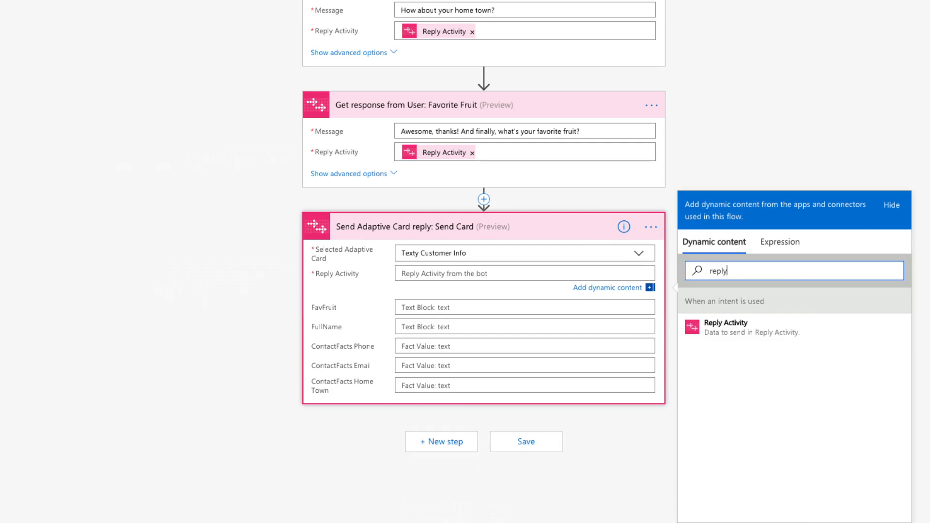
left_click(770, 323)
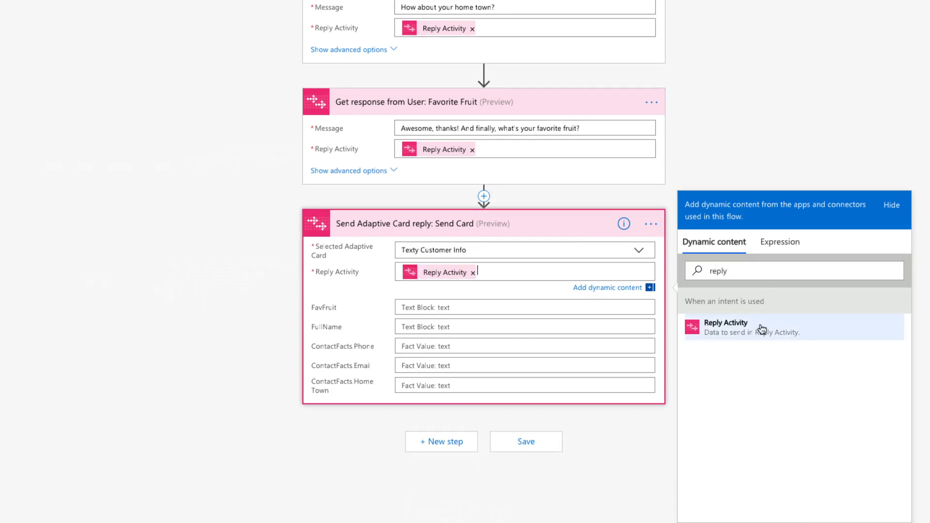
- Fill FavFruit and FullName with the fruit and name questions' Response Text
left_click(429, 307)
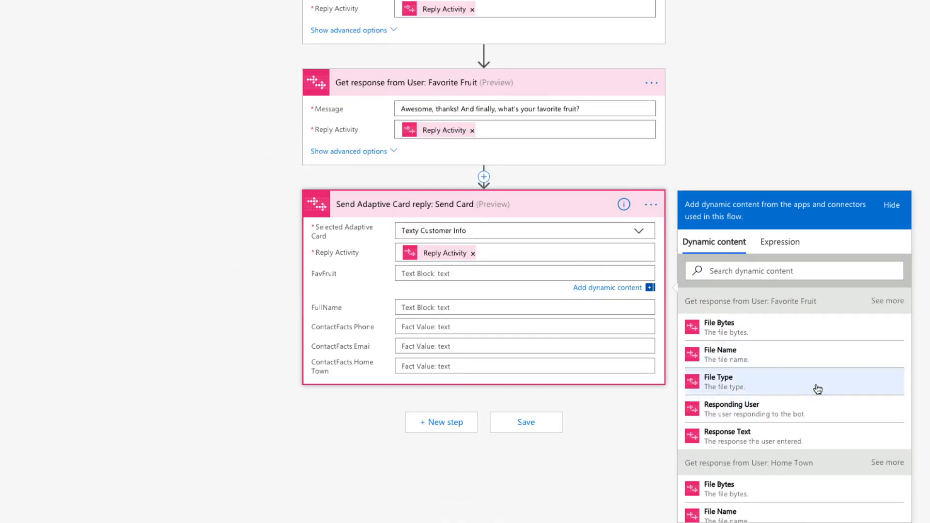
left_click(751, 436)
left_click(405, 310)
scroll(751, 441, "down", 5)
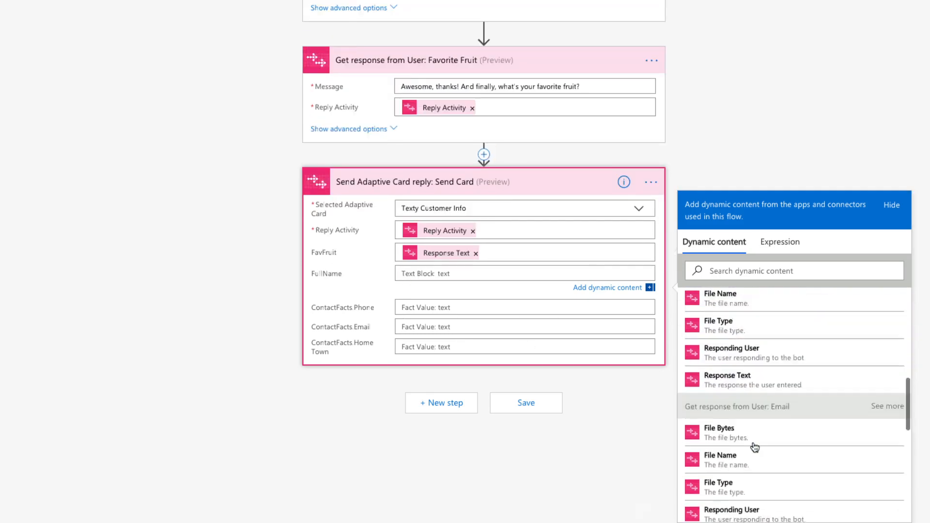
scroll(754, 447, "up", 3)
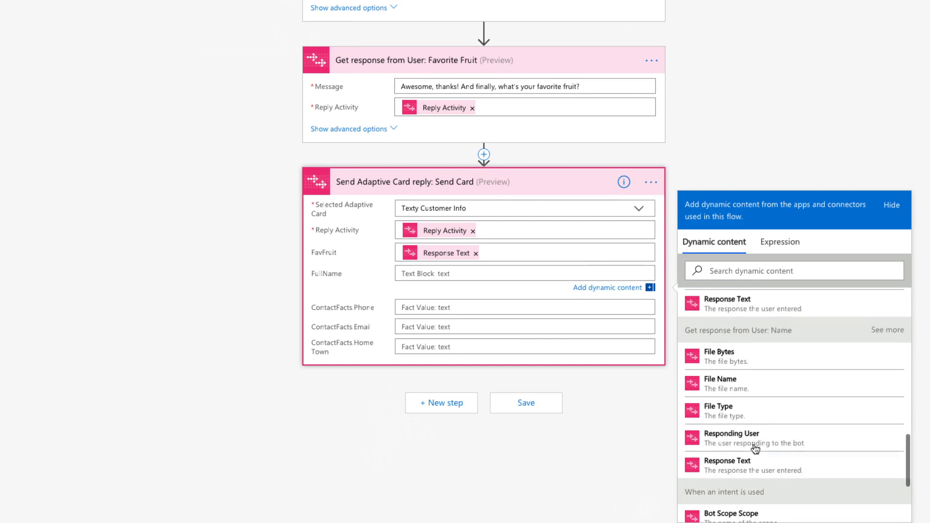
left_click(752, 465)
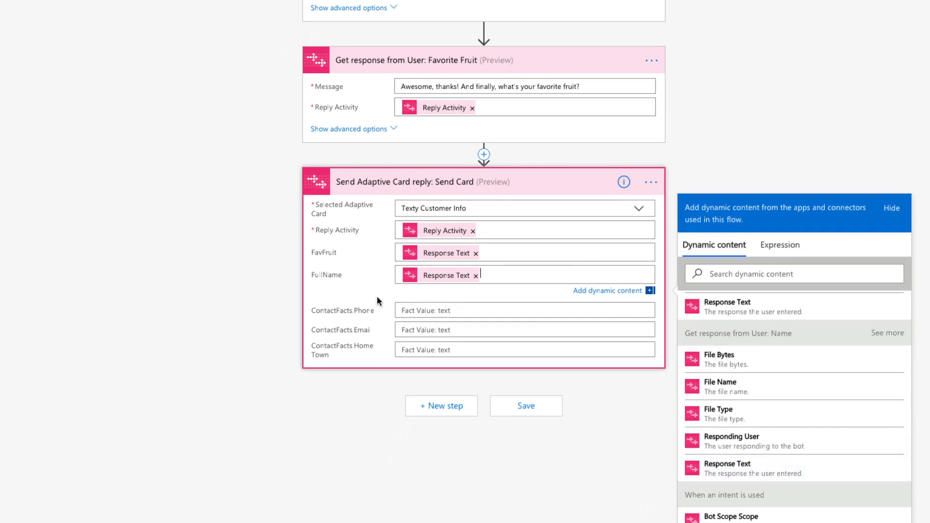
- Fill ContactFacts.Phone and ContactFacts.Email with the phone and email questions' Response Text
left_click(420, 311)
scroll(756, 422, "down", 5)
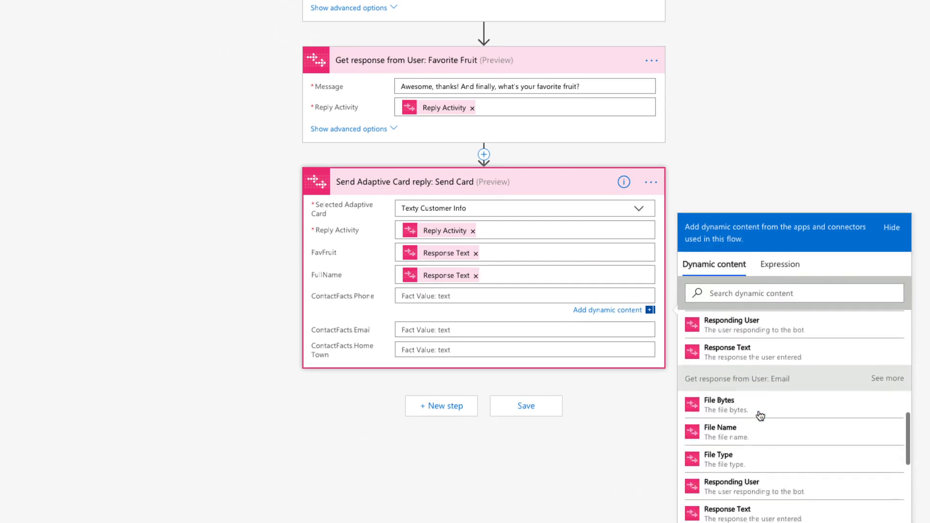
scroll(761, 416, "down", 5)
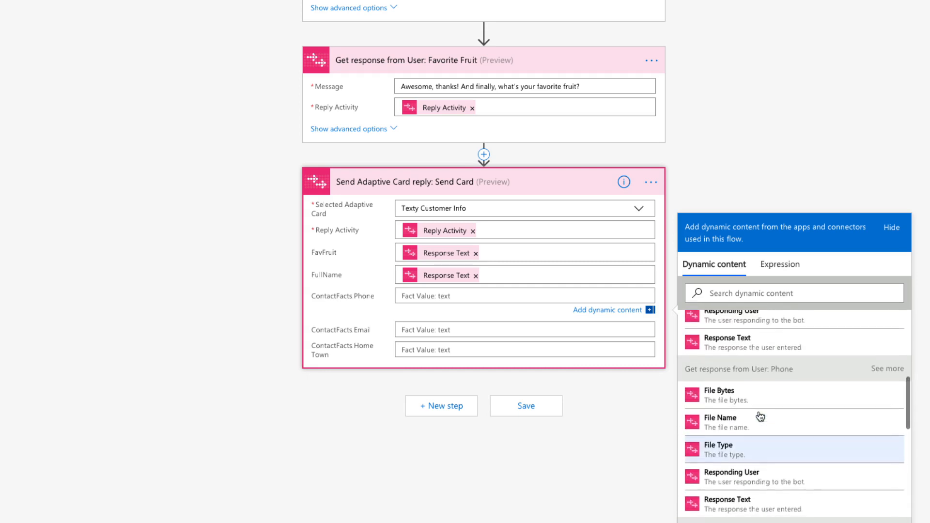
scroll(755, 426, "down", 2)
left_click(749, 440)
left_click(428, 334)
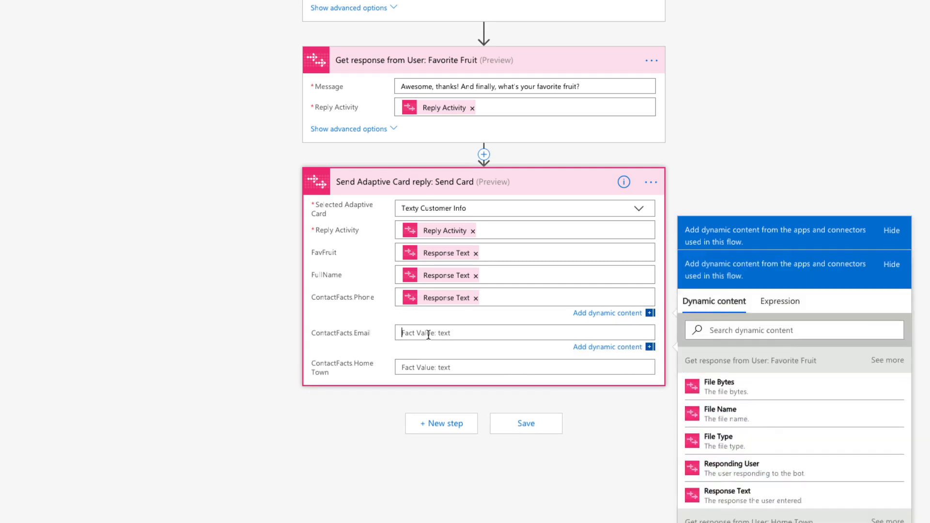
scroll(727, 426, "down", 6)
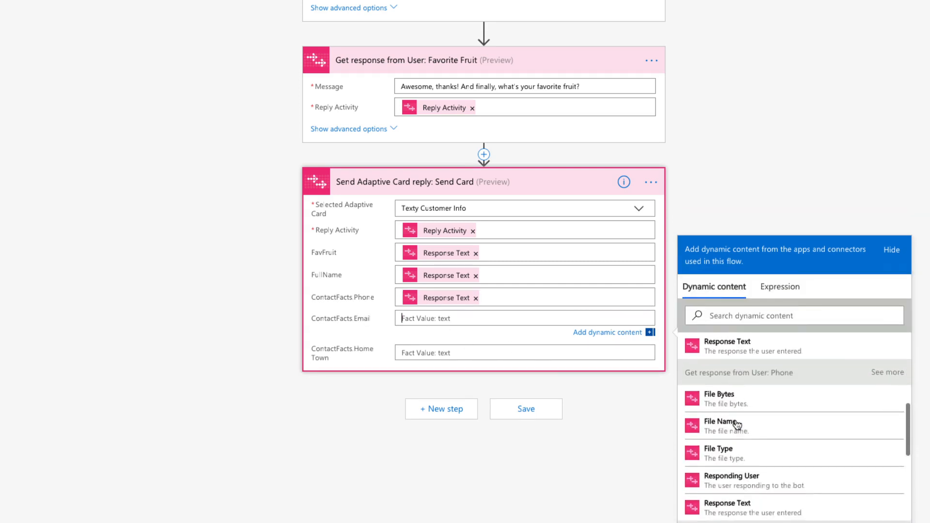
scroll(737, 425, "down", 3)
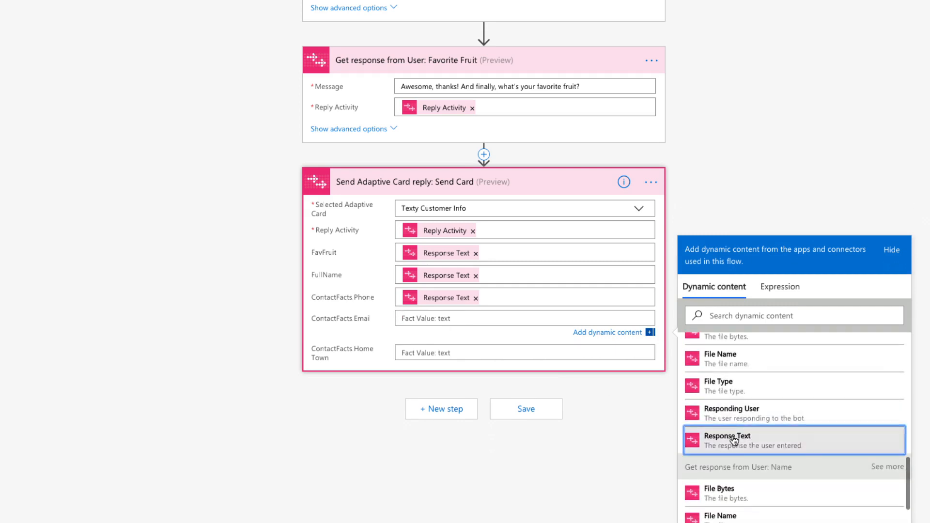
left_click(735, 441)
- Put the home town answer's Response Text into ContactFacts.Home Town and save the flow
left_click(482, 357)
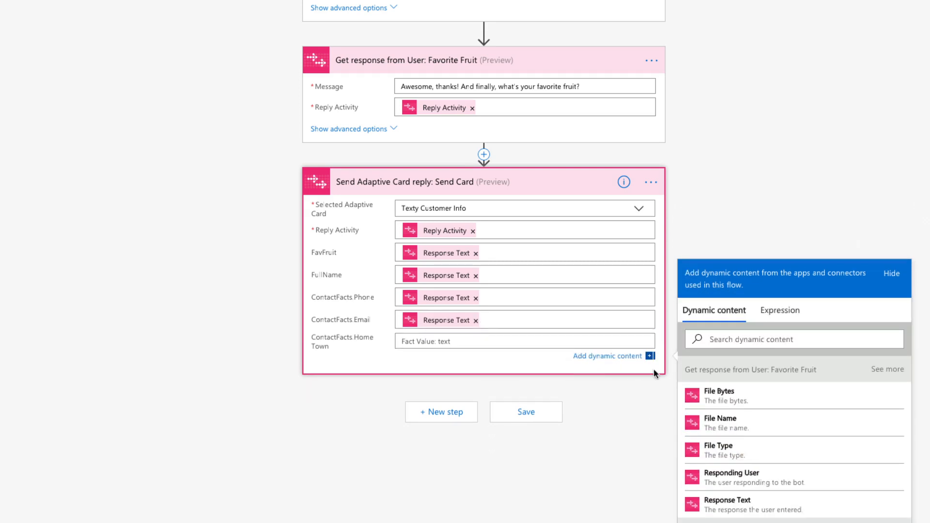
scroll(747, 416, "down", 5)
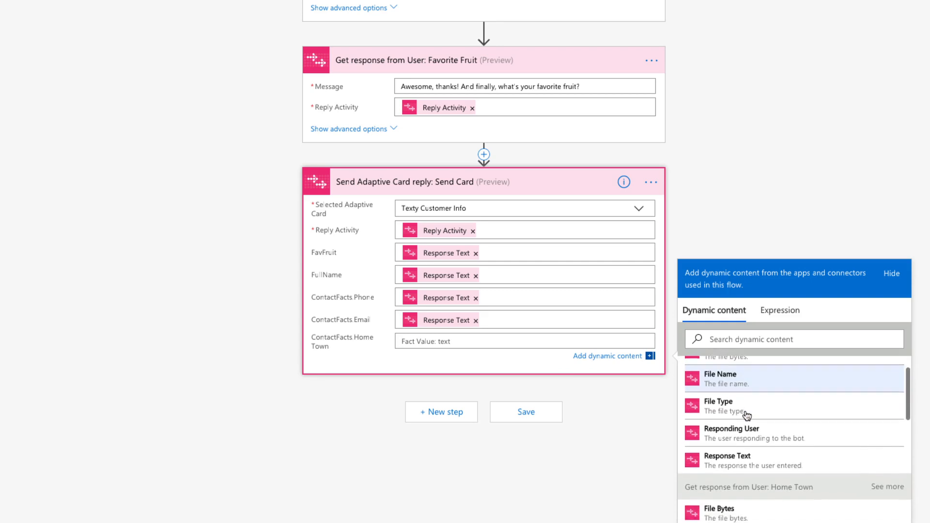
scroll(747, 416, "down", 1)
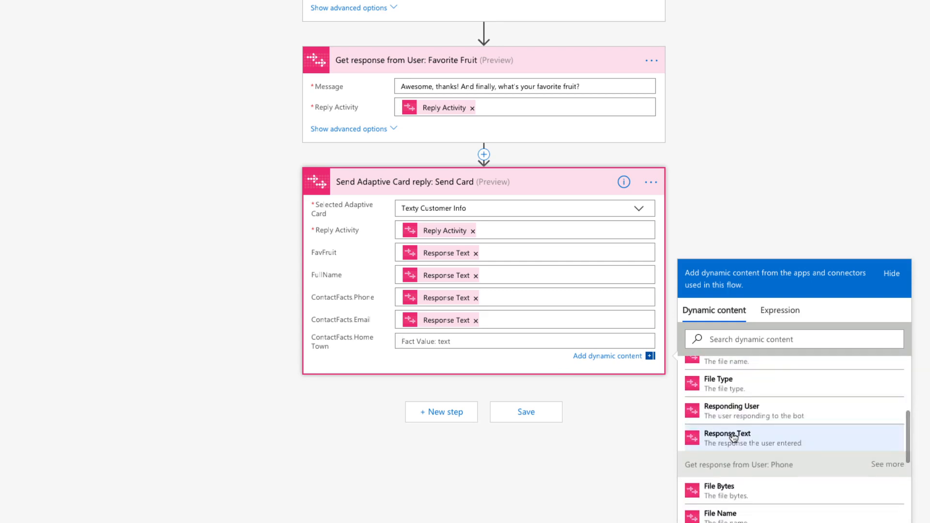
left_click(743, 436)
left_click(536, 413)
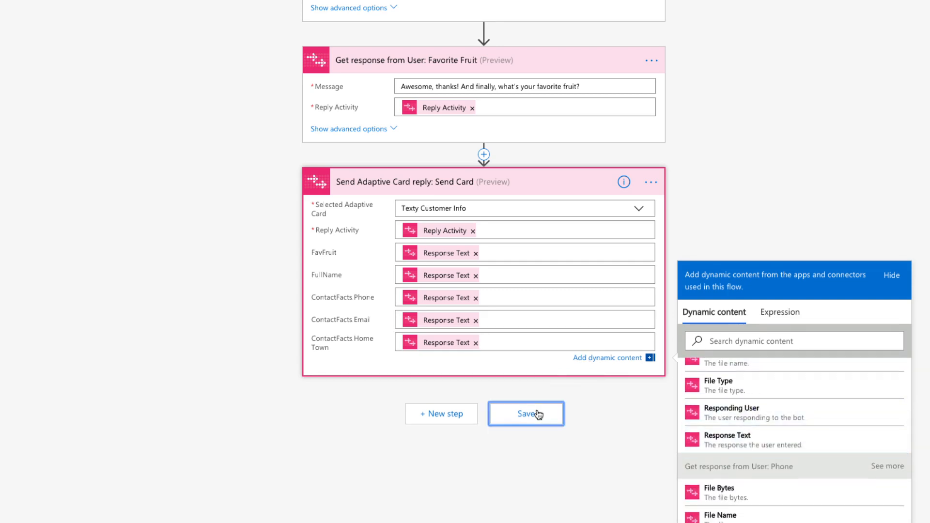
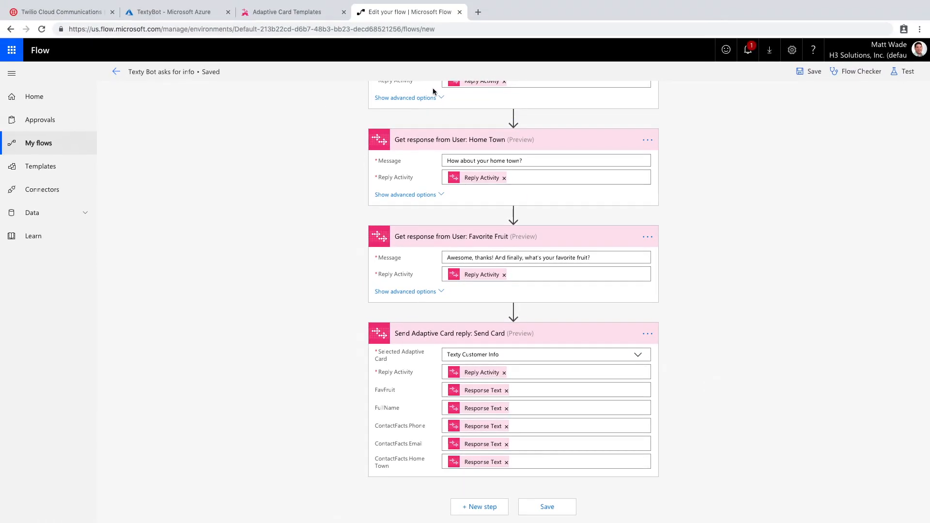
- Create a new skill category named 'Texty Bot' in the AtBot Admin Portal
left_click(286, 13)
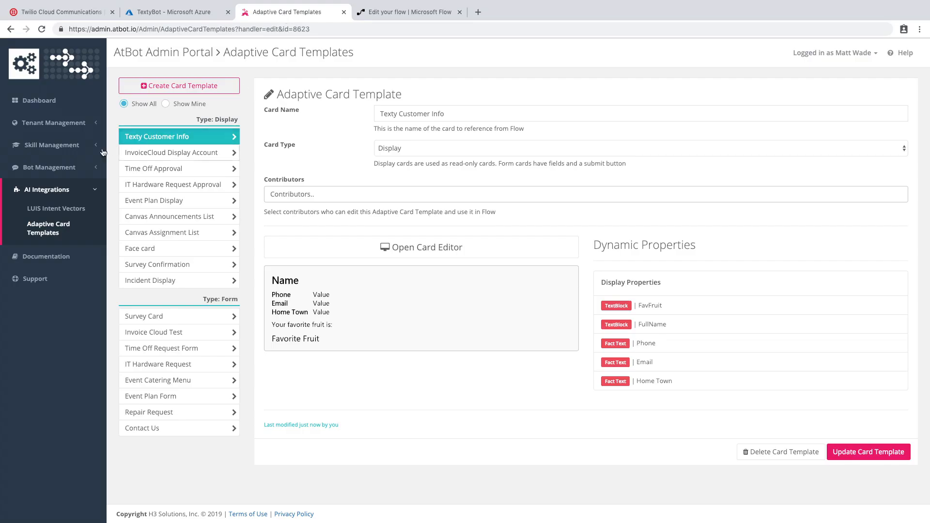
left_click(42, 145)
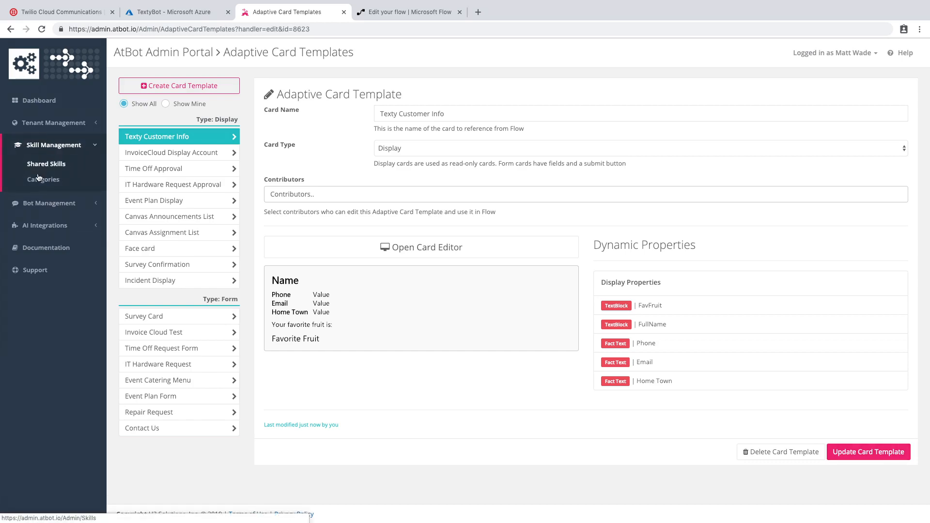
left_click(39, 181)
left_click(169, 86)
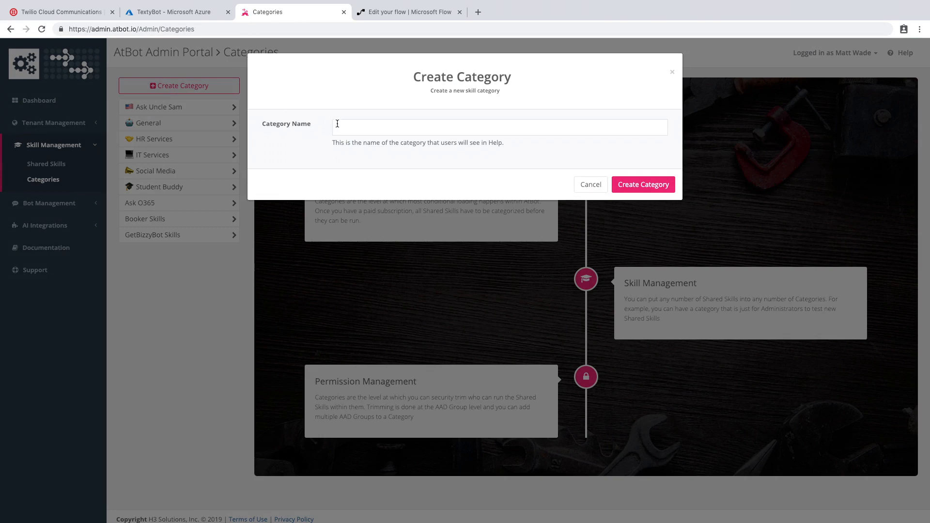
left_click(337, 123)
type("Texty Bot")
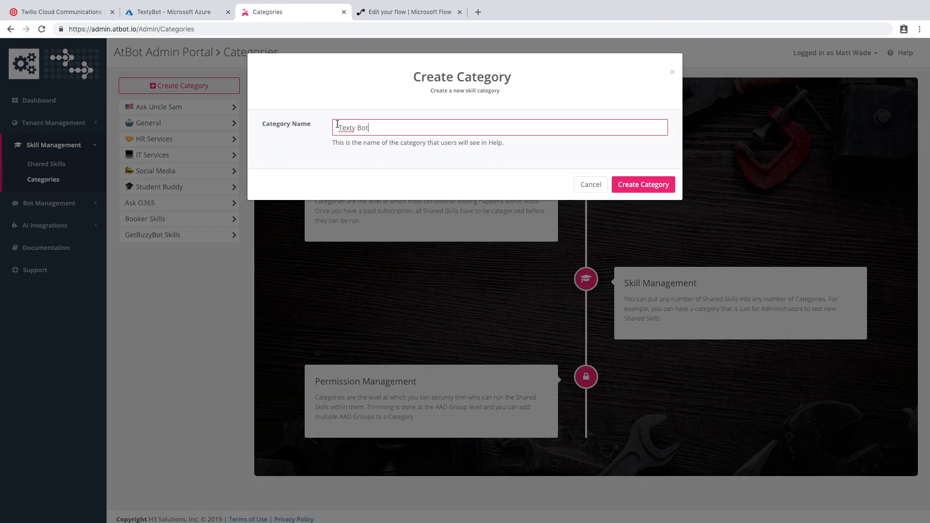
left_click(630, 185)
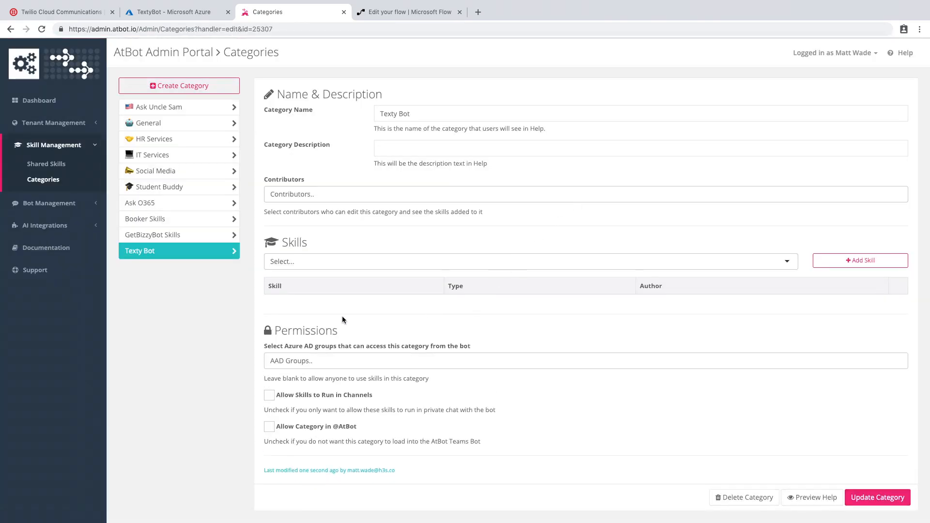
- Assign the Texty Bot category to the shared Texty Bot info questions skill and save
left_click(39, 164)
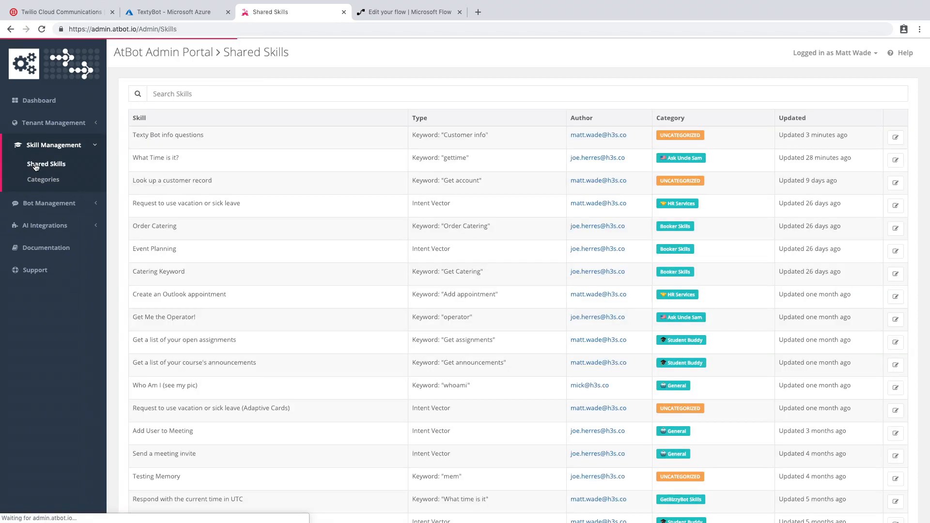
left_click(895, 137)
left_click(507, 172)
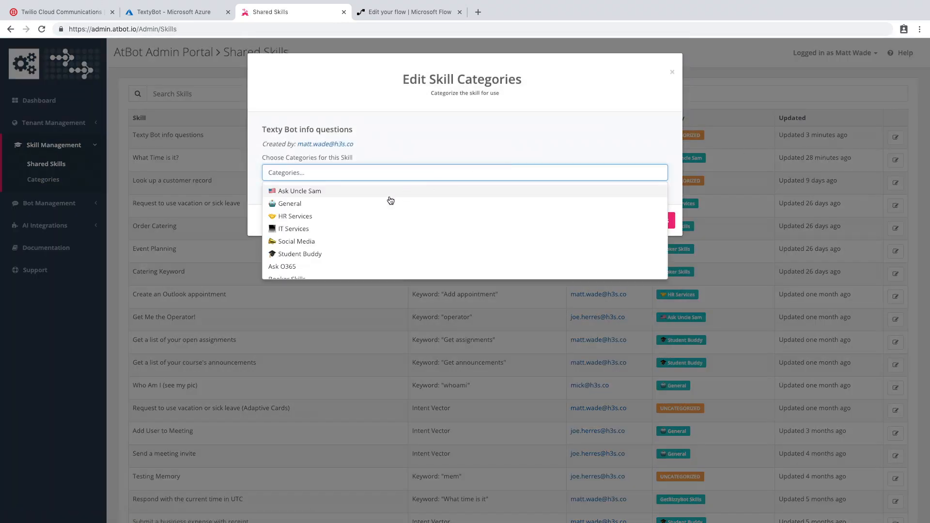
scroll(390, 201, "down", 3)
left_click(284, 270)
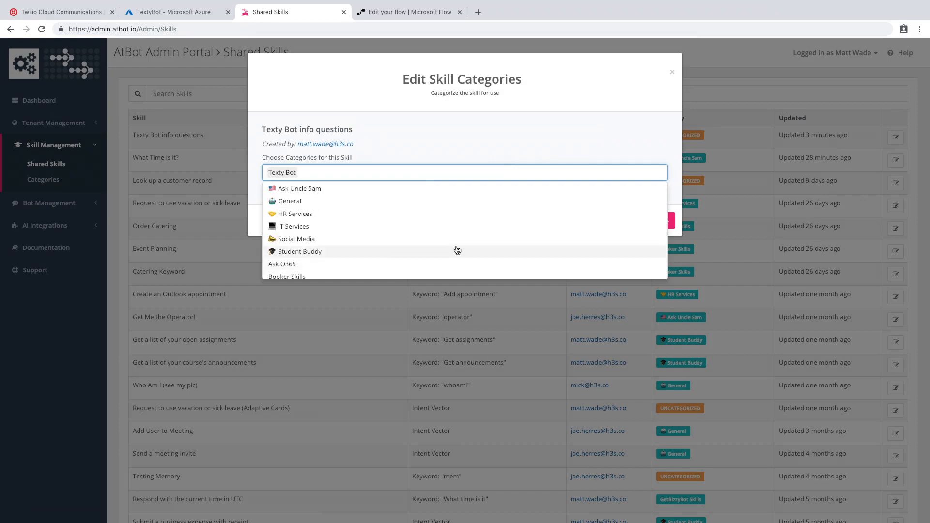
left_click(545, 157)
left_click(632, 221)
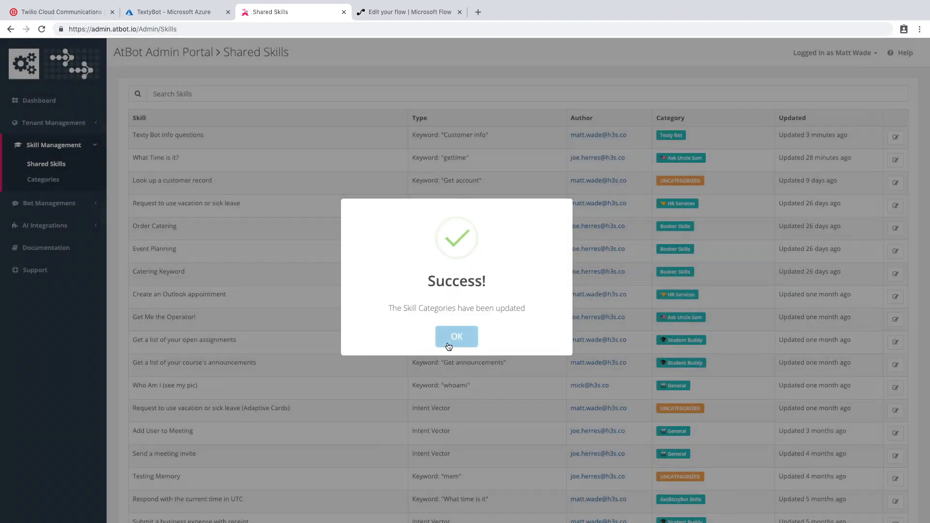
left_click(455, 335)
scroll(798, 439, "down", 10)
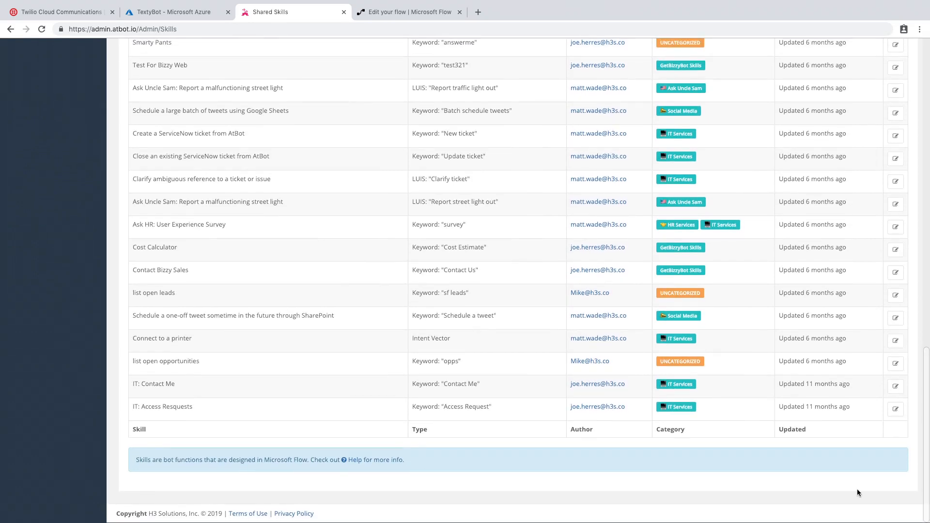
scroll(656, 425, "up", 15)
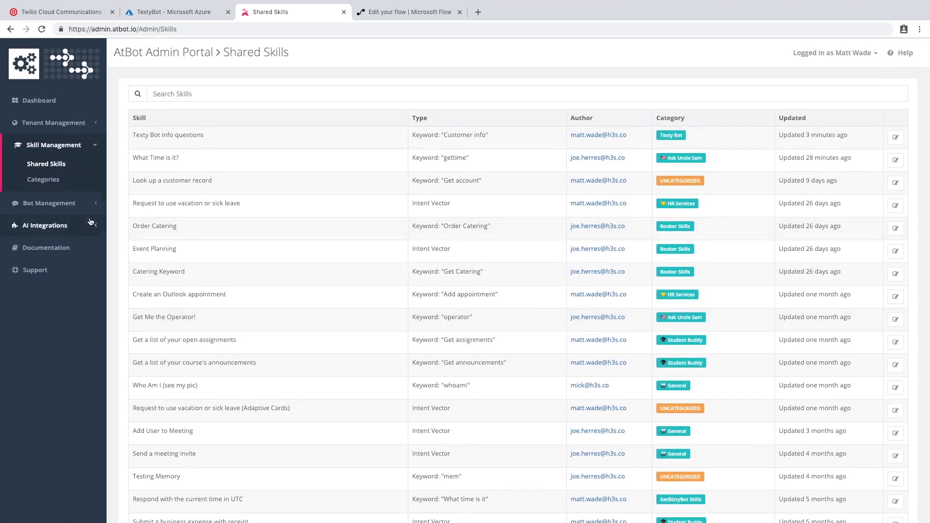
left_click(49, 203)
left_click(49, 237)
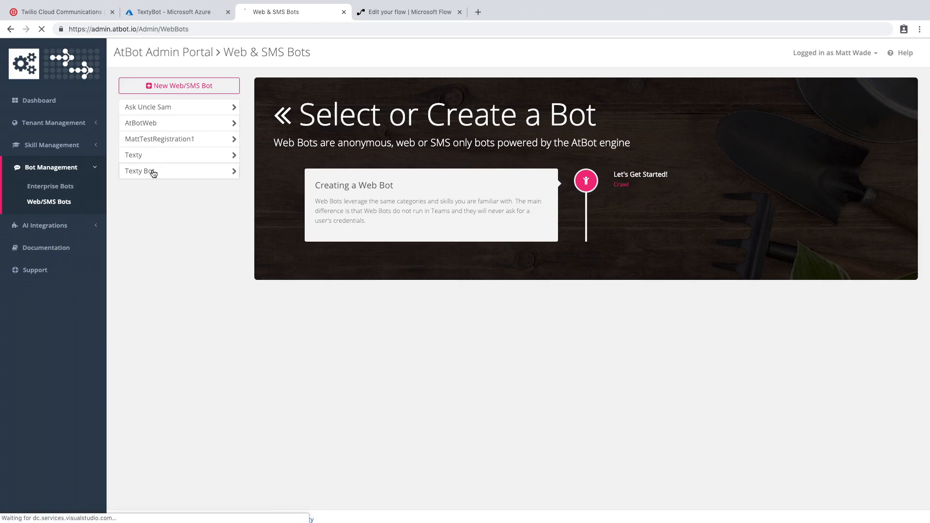
- Add the Texty Bot category to the Texty Bot web/SMS bot and save the bot
left_click(152, 172)
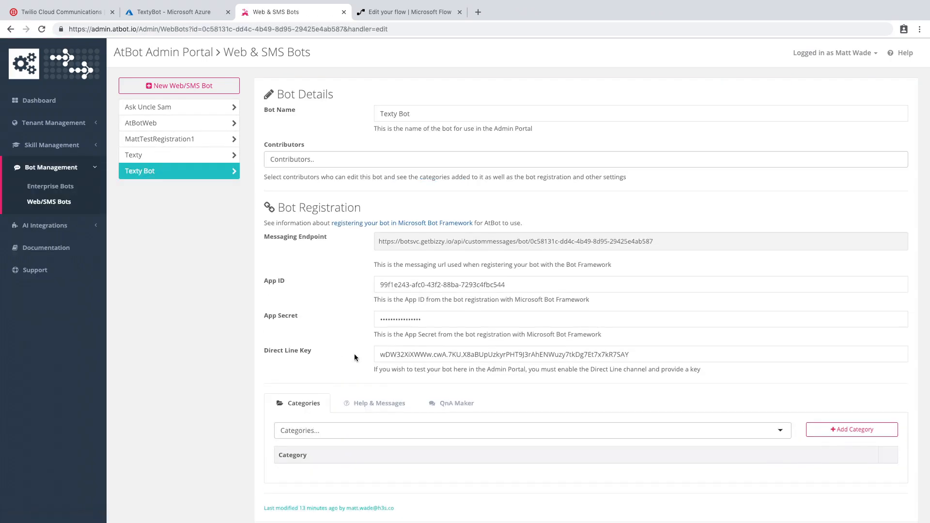
left_click(315, 431)
left_click(295, 486)
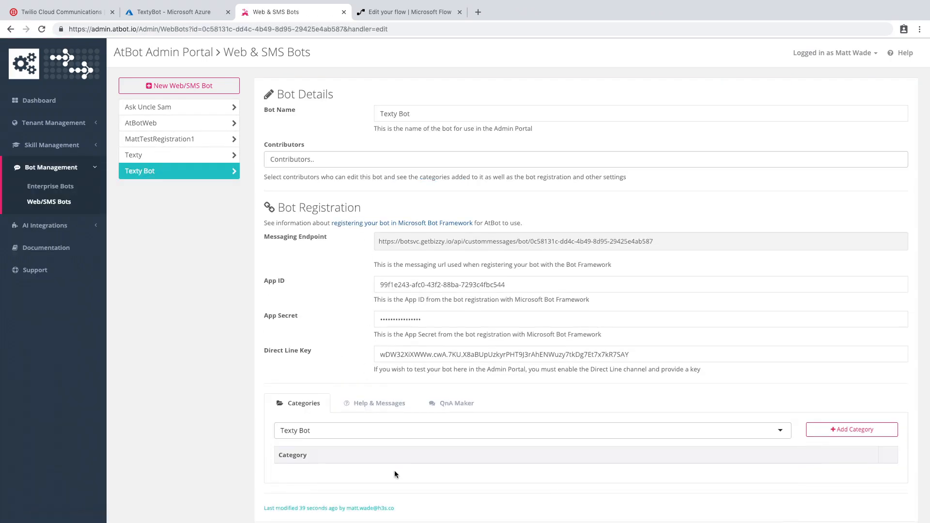
left_click(832, 430)
scroll(230, 404, "down", 3)
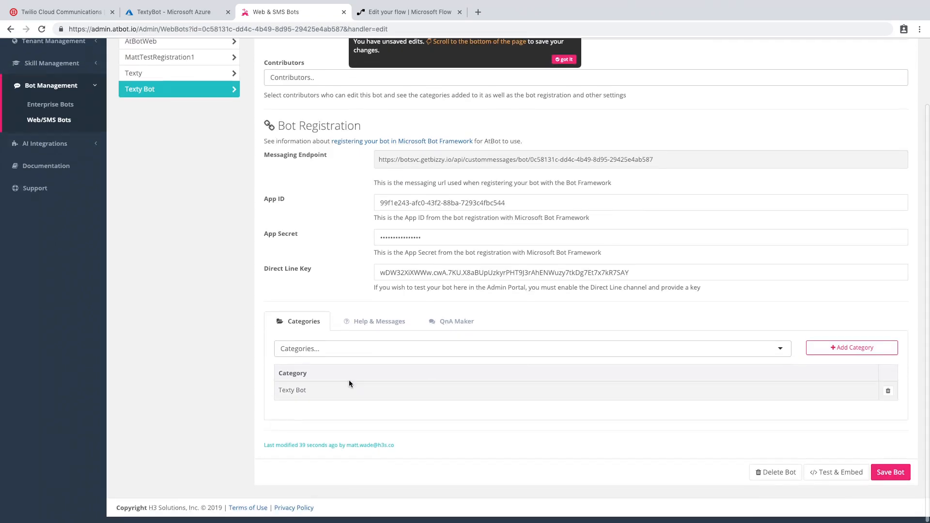
left_click(890, 479)
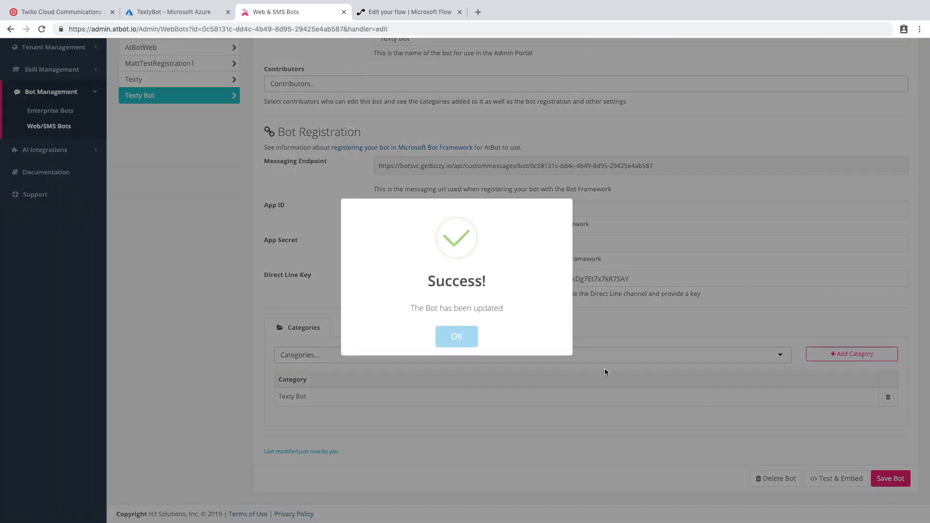
left_click(456, 337)
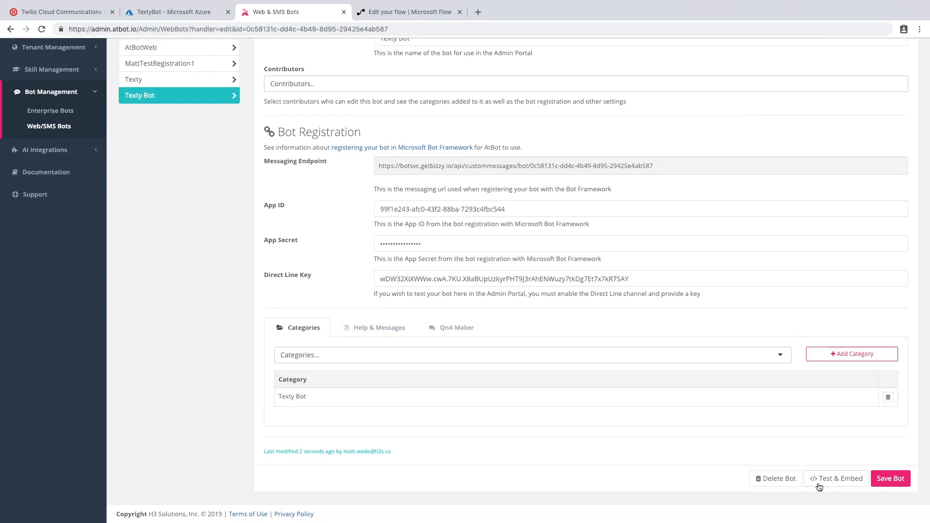
left_click(824, 478)
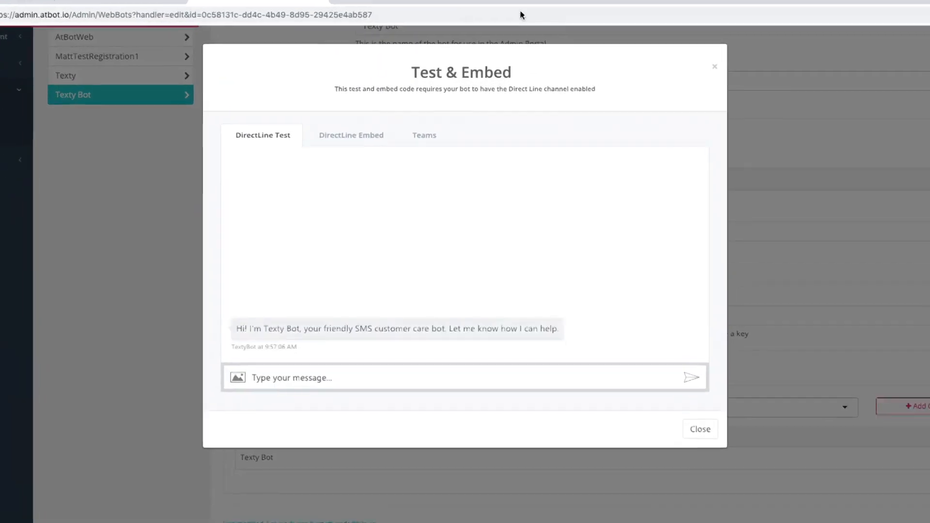
- Copy the 'Customer info' keyword from the flow and send it in the bot's test chat
left_click(428, 10)
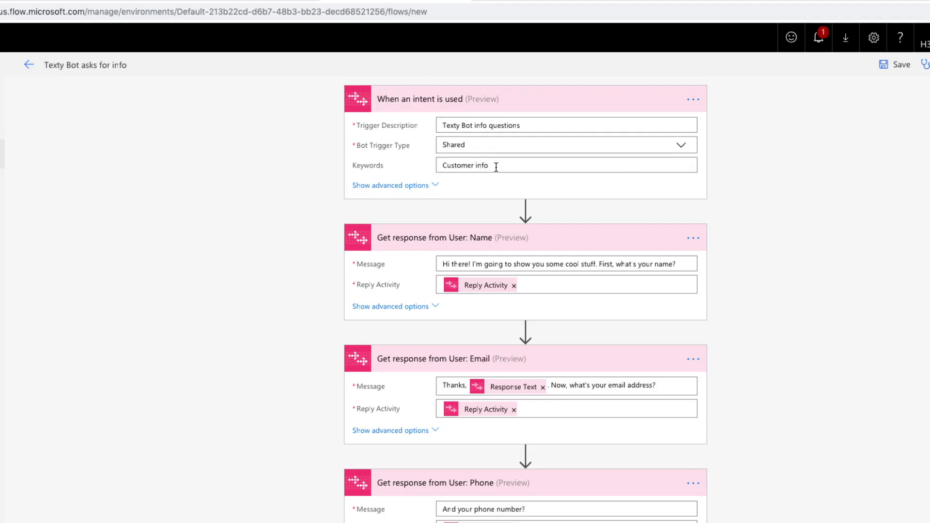
left_click_drag(494, 166, 441, 166)
right_click(461, 166)
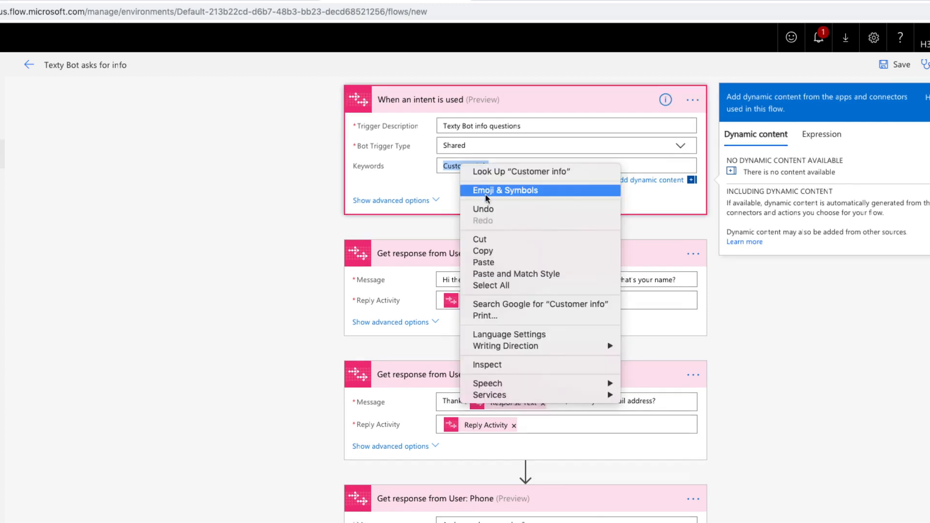
left_click(486, 252)
left_click(308, 2)
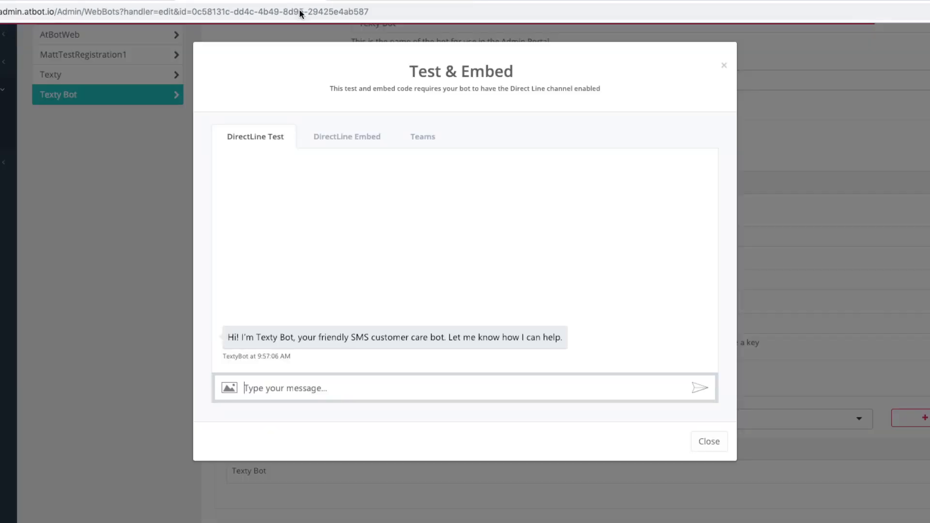
right_click(308, 389)
left_click(329, 471)
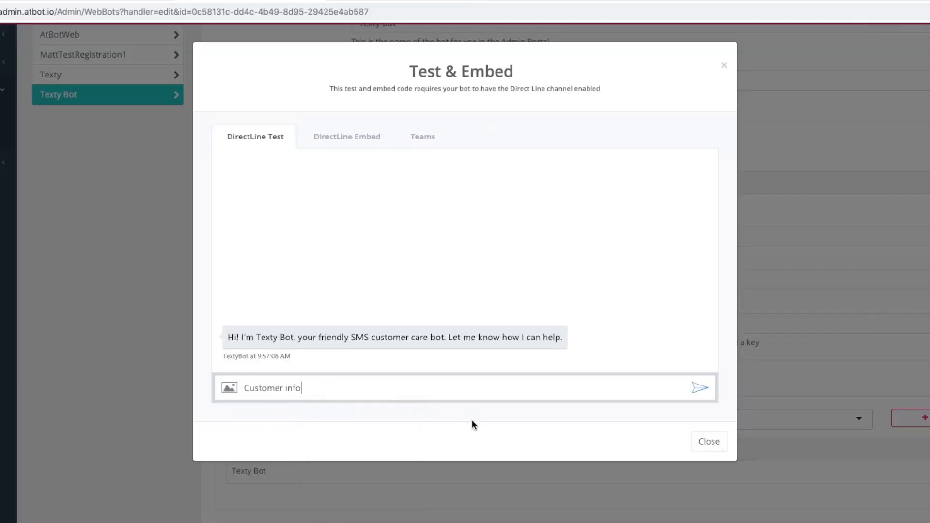
left_click(699, 388)
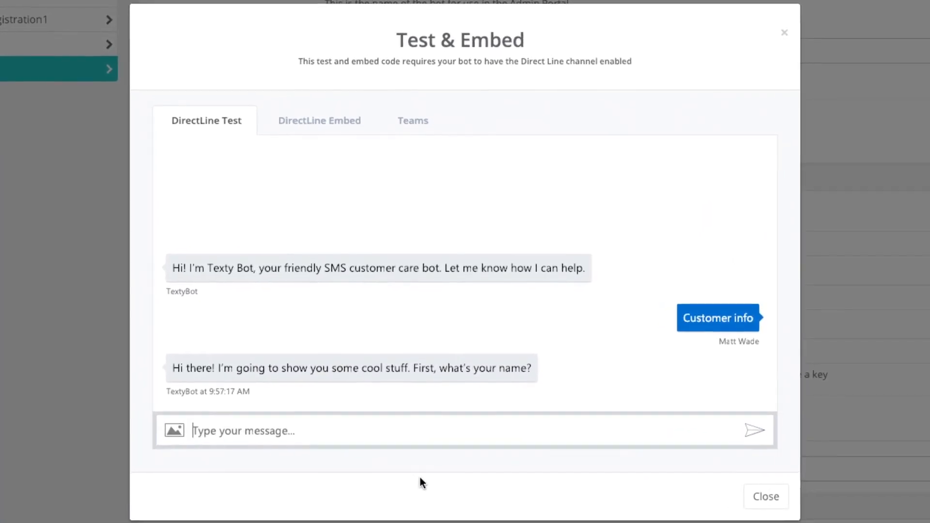
- Answer the bot with a name, email, phone number, home town New York City, and Starfruit
left_click(445, 429)
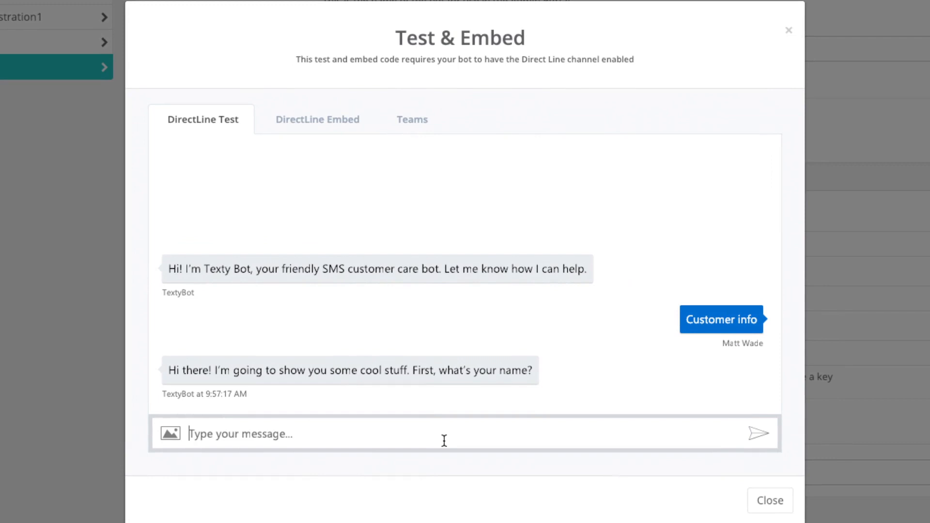
type("John Smith")
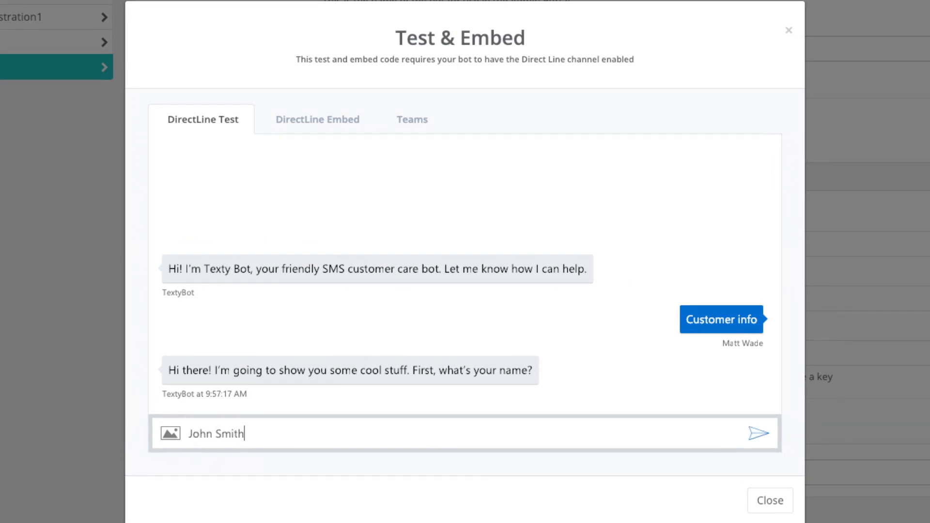
key("Return")
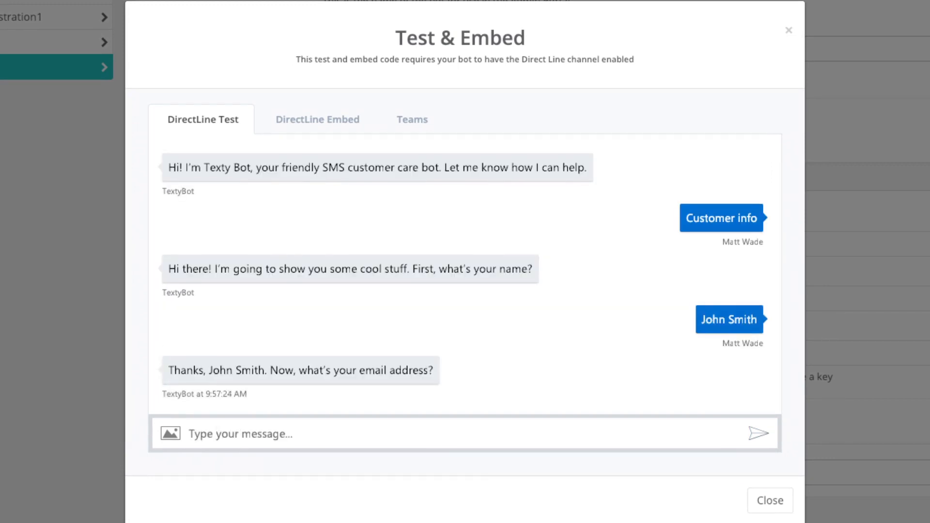
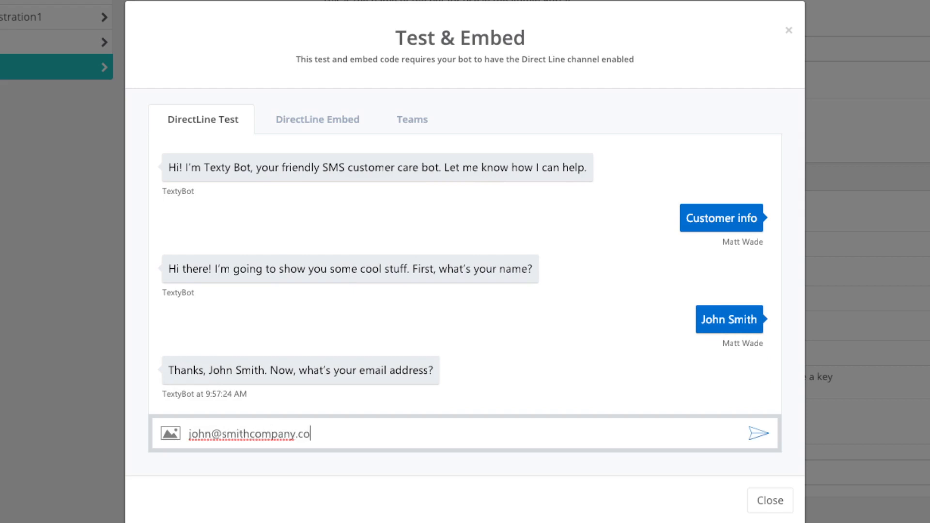
key("Return")
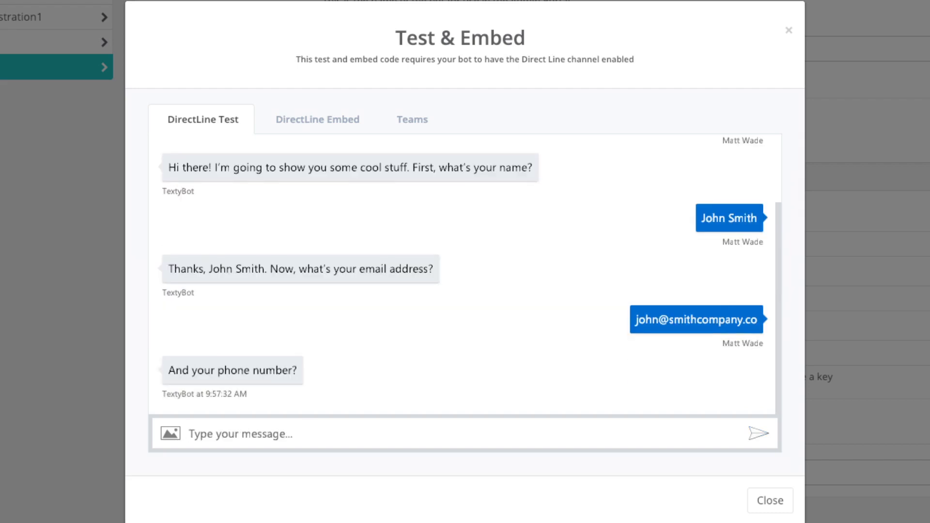
type("1234567")
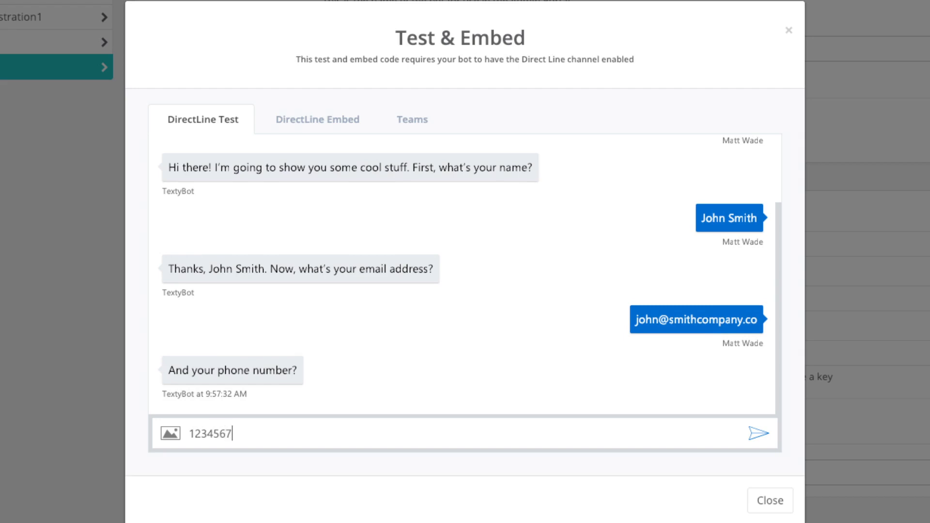
type("890")
key("Return")
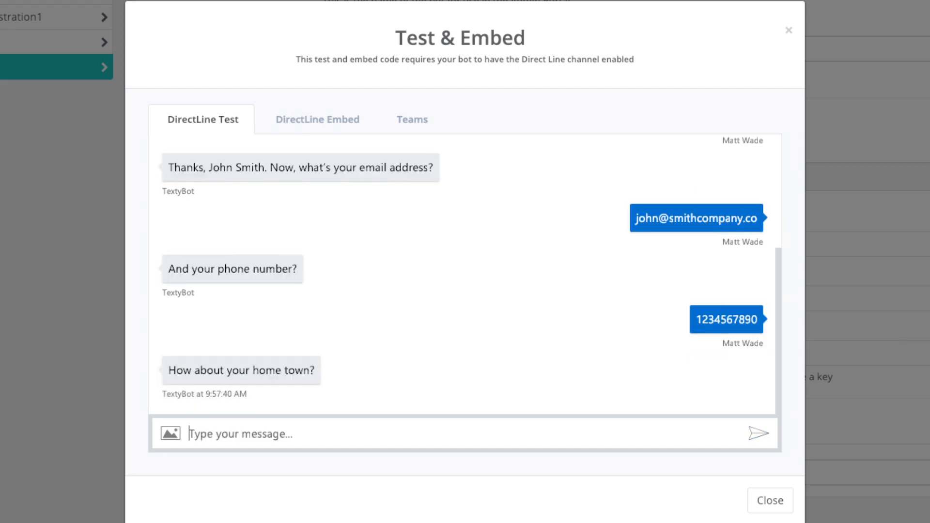
type("New York City")
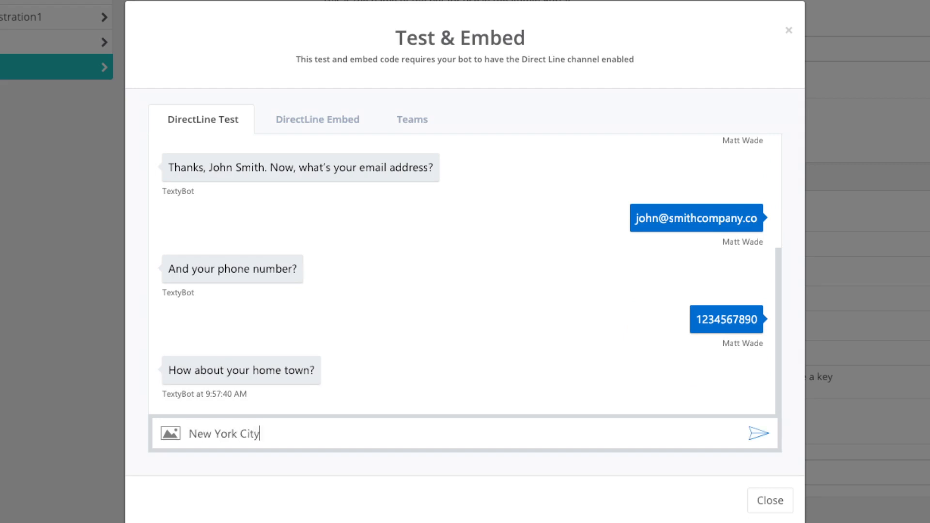
key("Return")
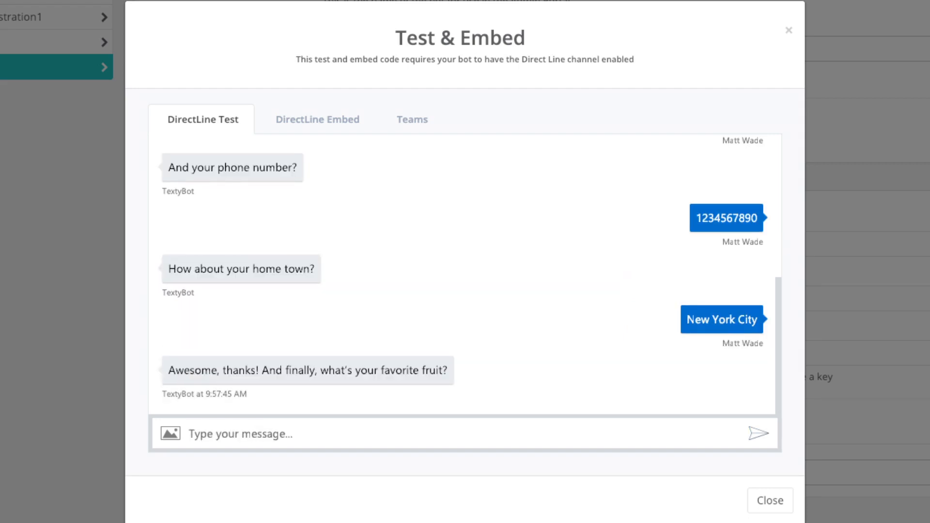
type("Starfruit")
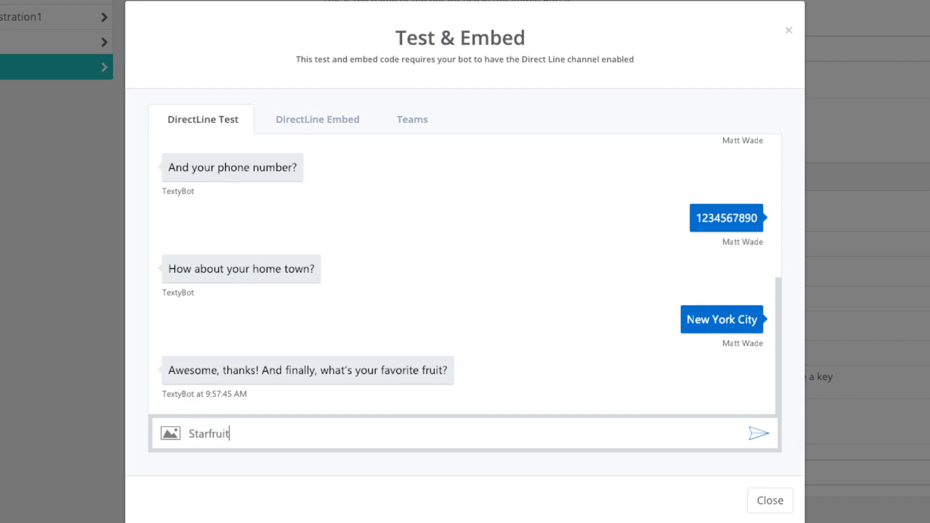
key("Return")
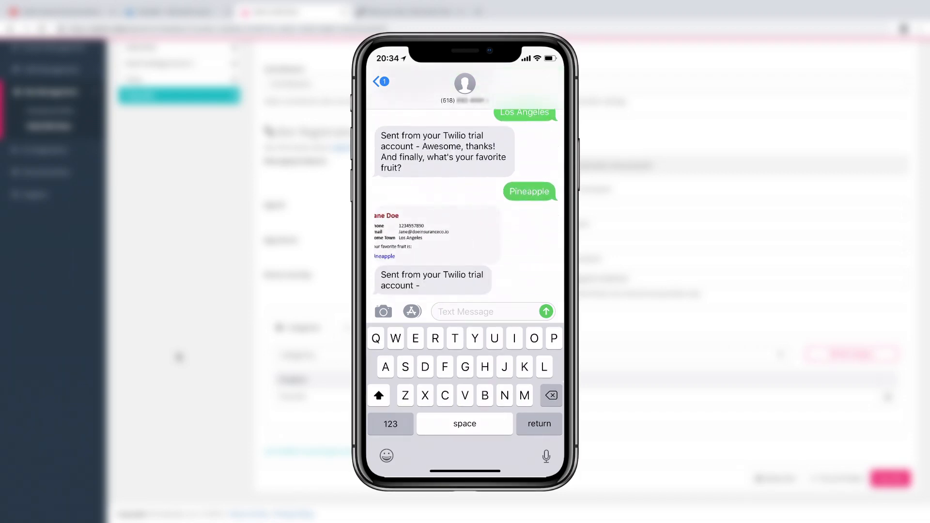
- Open the returned customer info card full-screen and zoom in to read its details
left_click(473, 242)
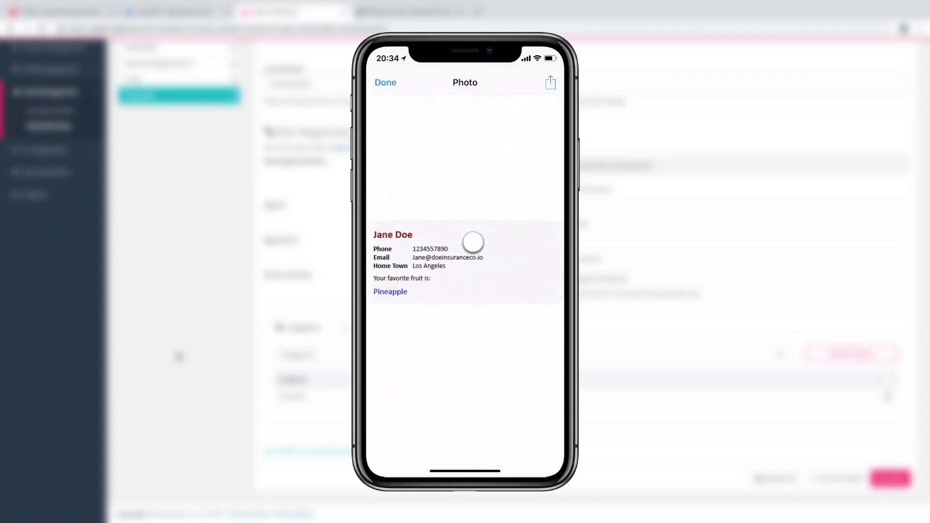
scroll(474, 241, "up", 5)
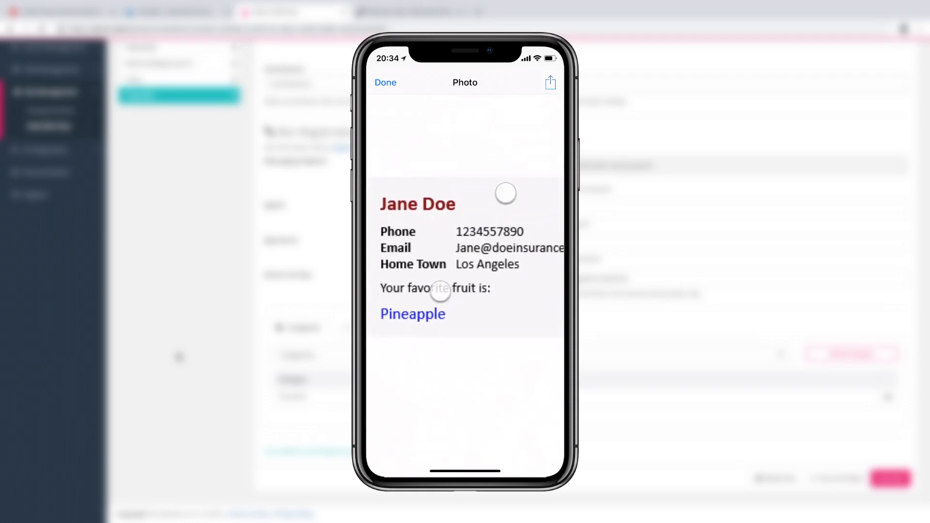
left_click_drag(521, 247, 417, 250)
scroll(481, 247, "down", 5)
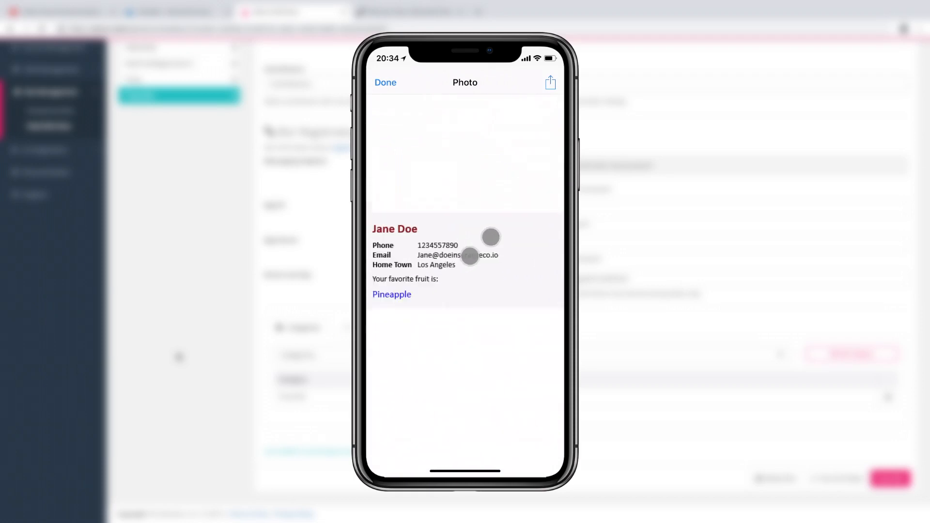